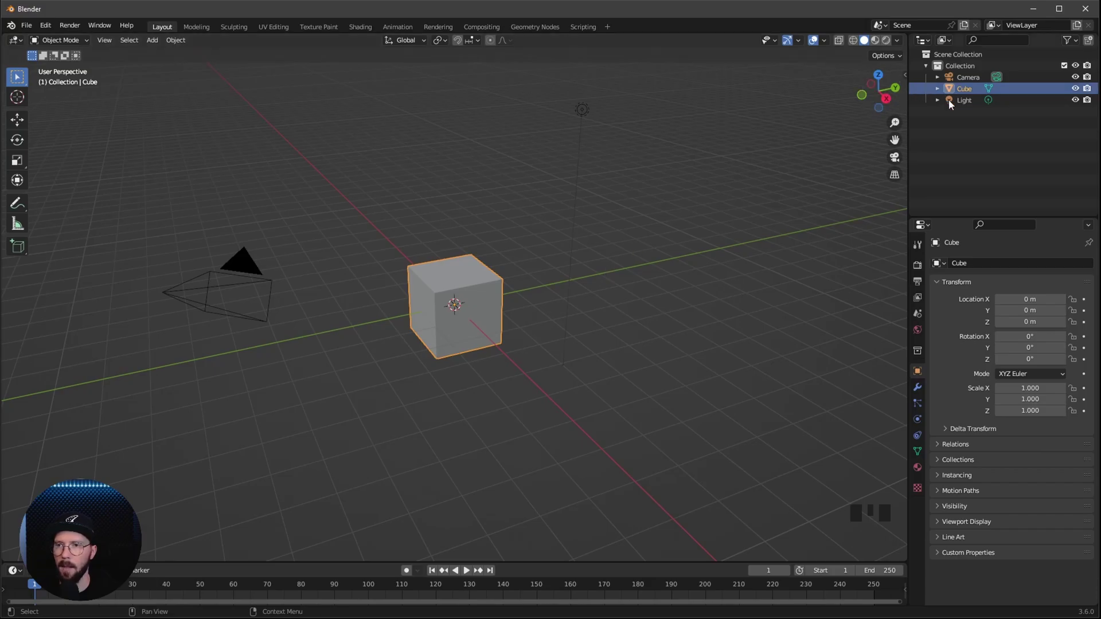
- Hide the default cube and start an append, browsing up to the 34_treeCanyon Footage folder
left_click(1075, 89)
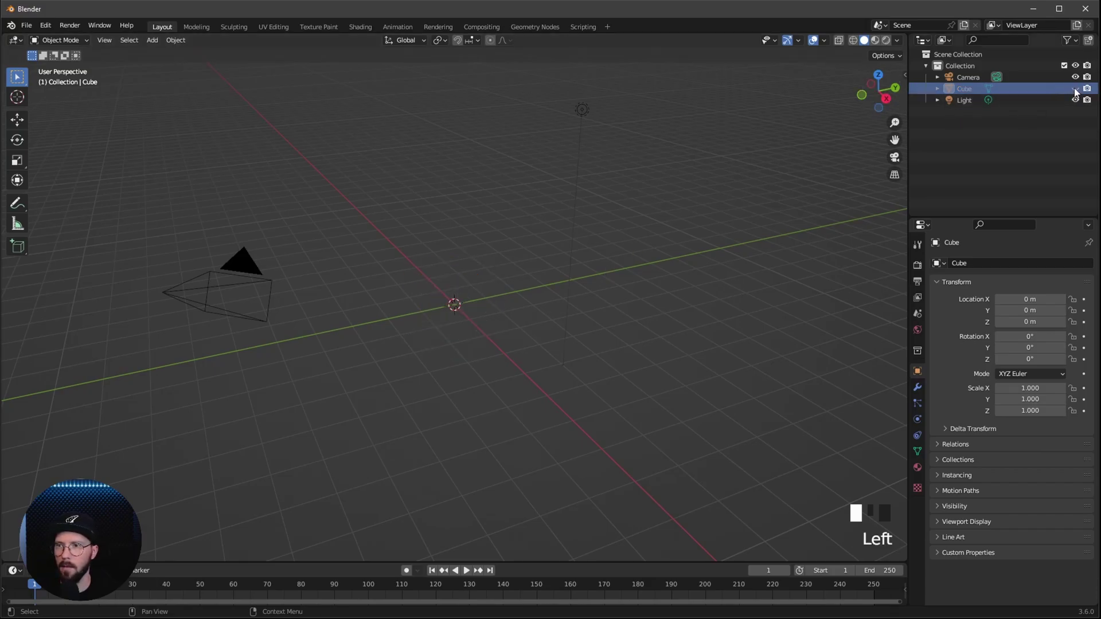
left_click(27, 25)
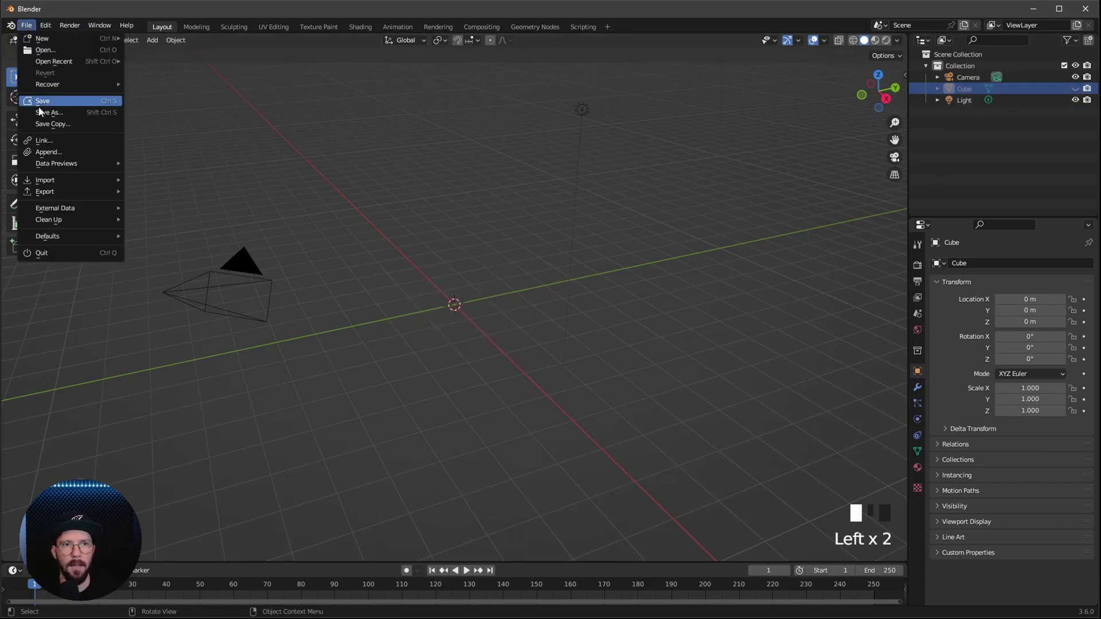
left_click(61, 152)
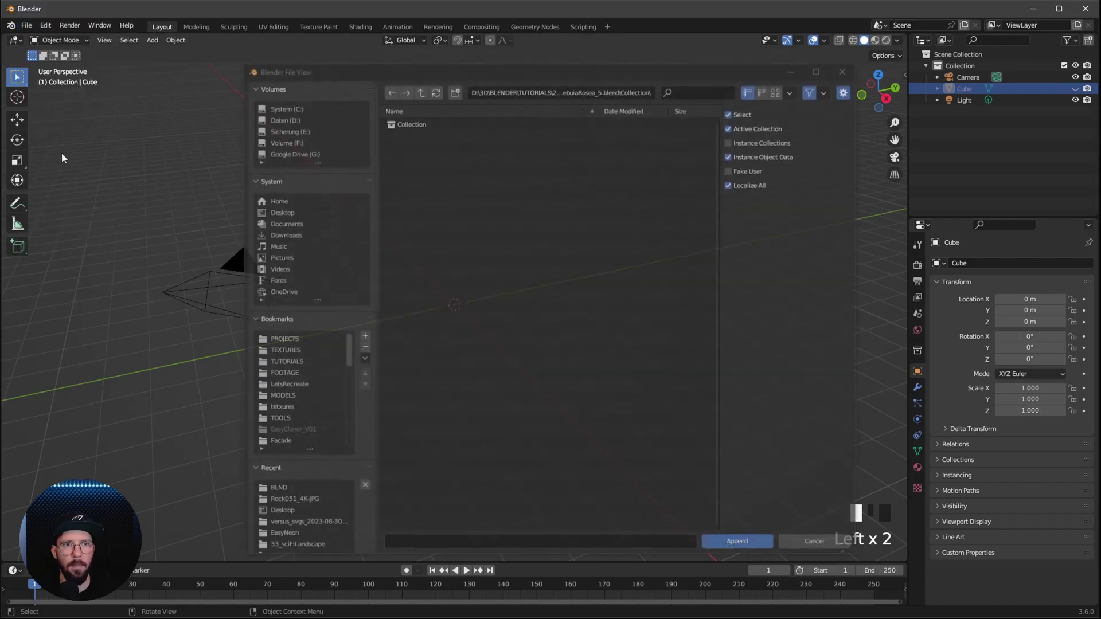
left_click(418, 90)
left_click(418, 90)
left_click(419, 90)
left_click(420, 90)
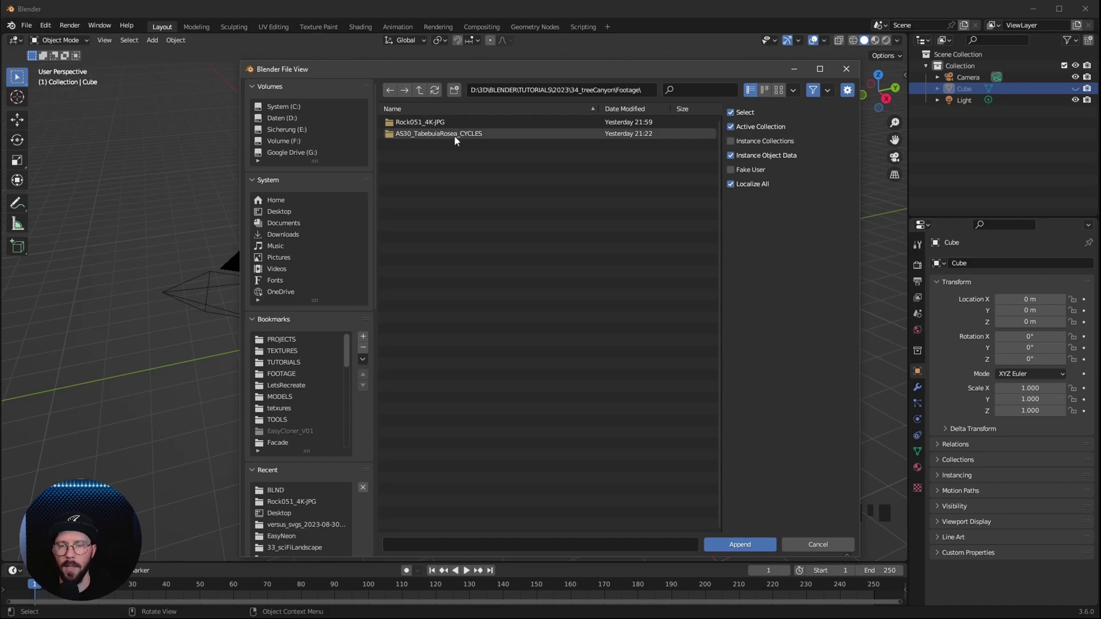
- Append the Collection from BCY_AS30_TabebuiaRosea_5.blend in the AS30_TabebuiaRosea_CYCLES folder
double_click(428, 135)
double_click(421, 123)
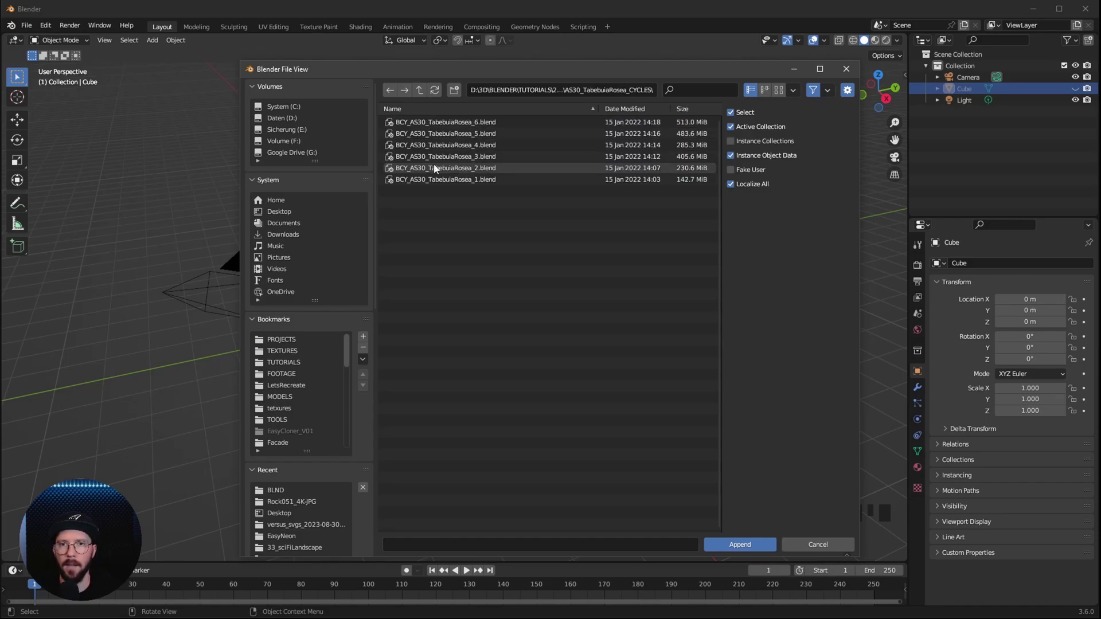
double_click(459, 135)
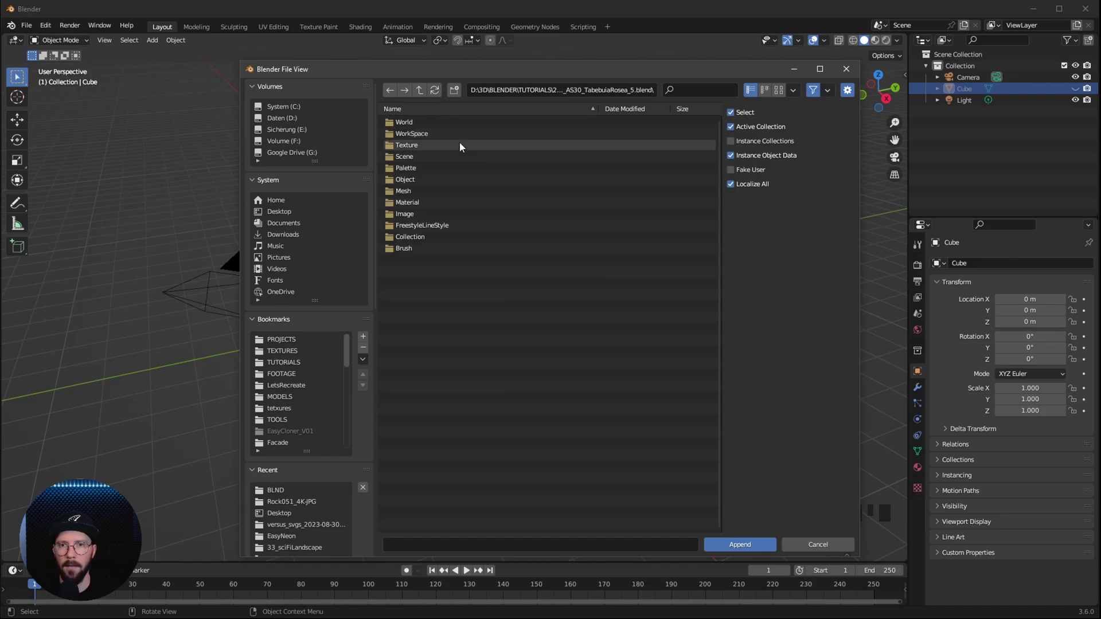
double_click(423, 237)
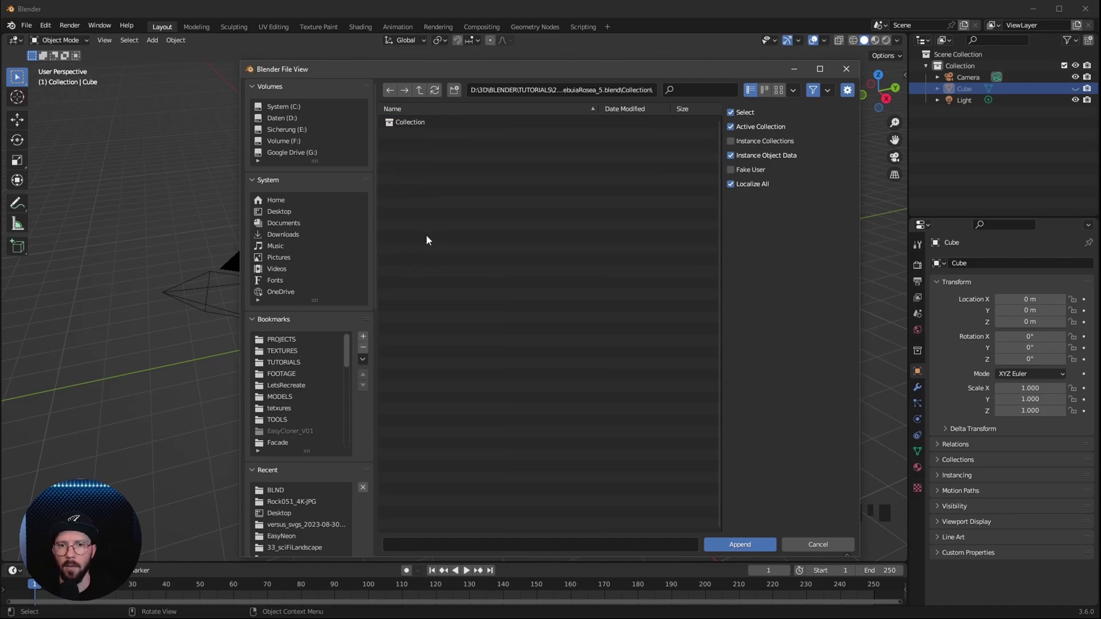
double_click(415, 122)
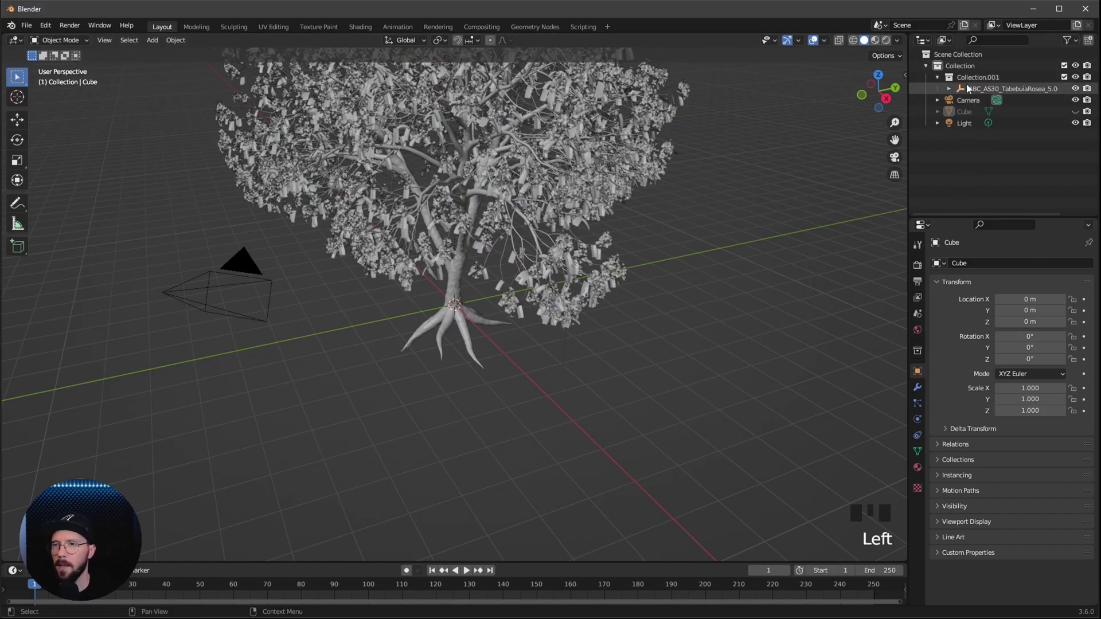
- Rename the appended tree collection to Tree and exclude it from the view layer
left_click(978, 79)
double_click(978, 78)
type("Tre")
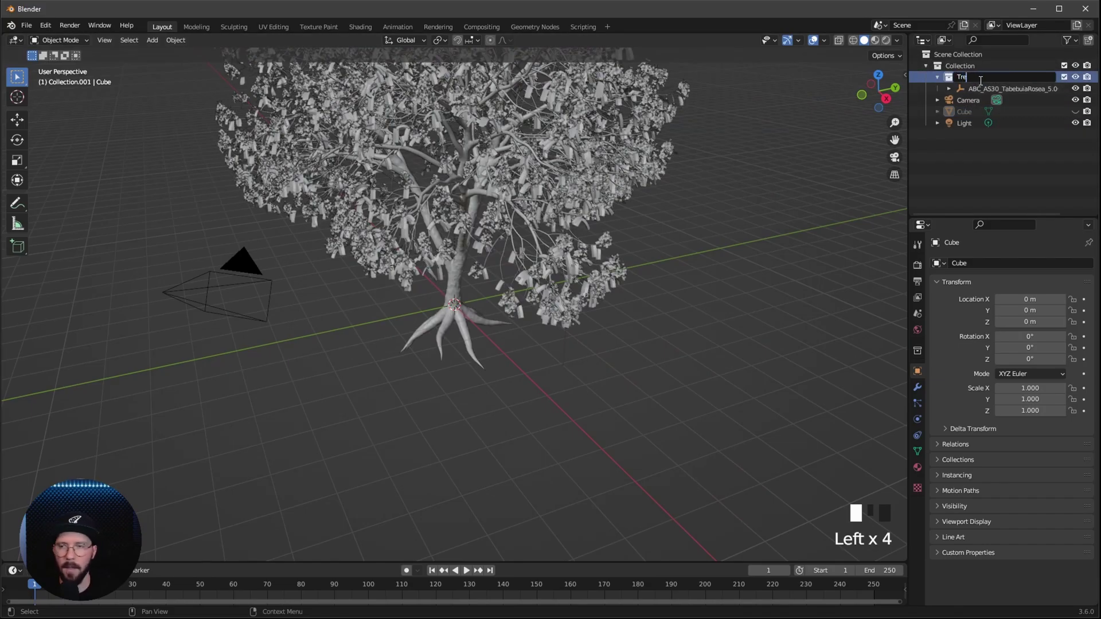
type("e")
key("Return")
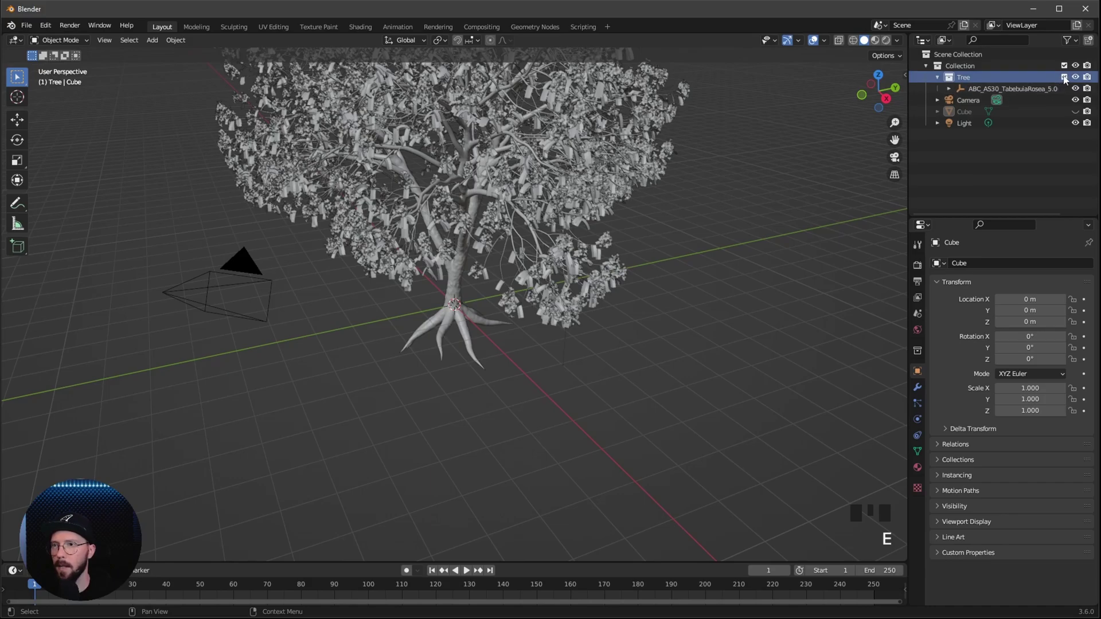
left_click(1065, 77)
- Add a mesh cylinder with 64 vertices, a 5 m radius and a 25 m depth
left_click_drag(502, 563, 501, 526)
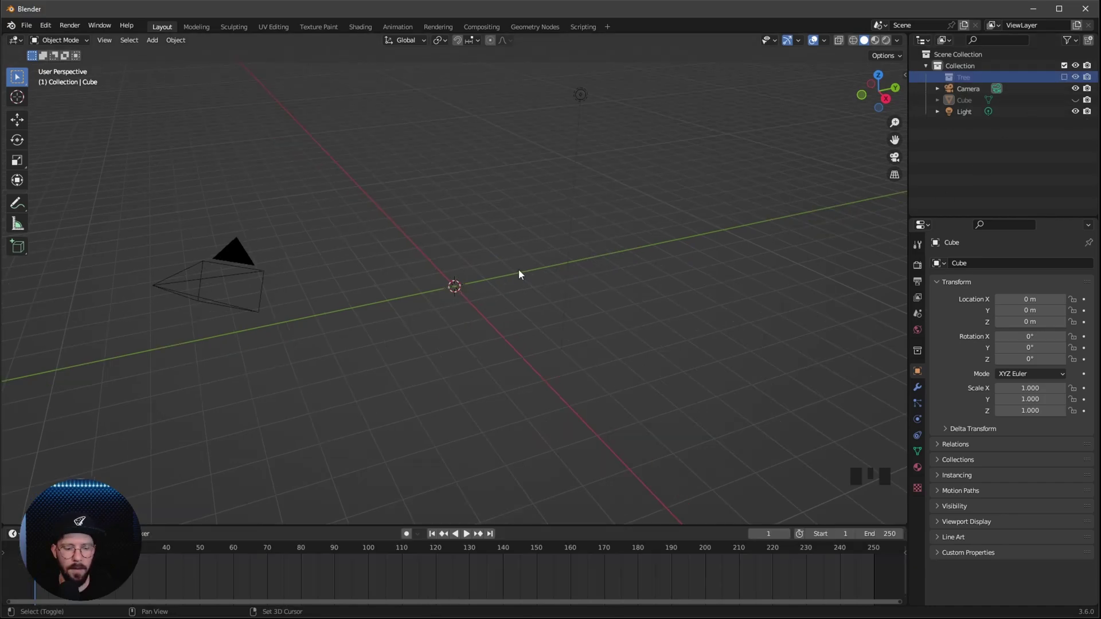
key("shift+a")
mouse_move(519, 270)
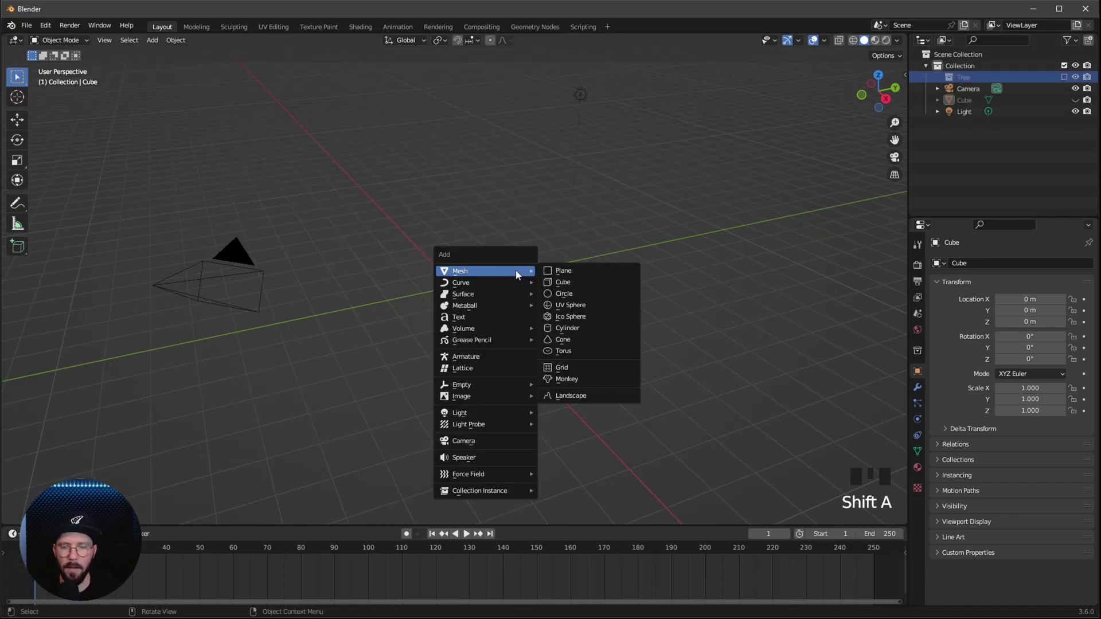
left_click(589, 326)
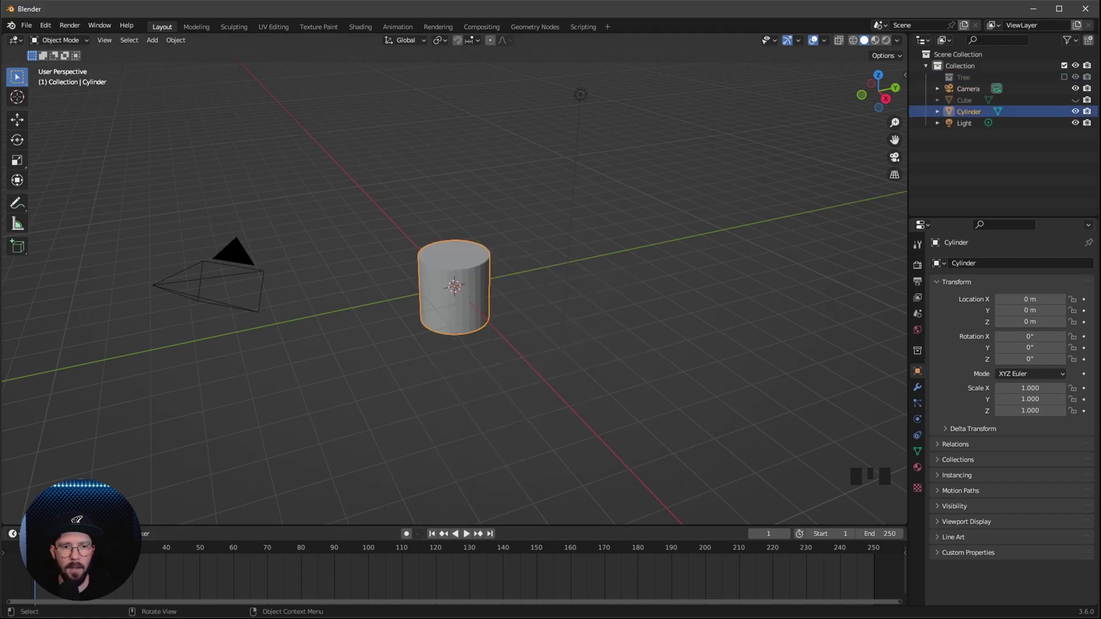
left_click(63, 515)
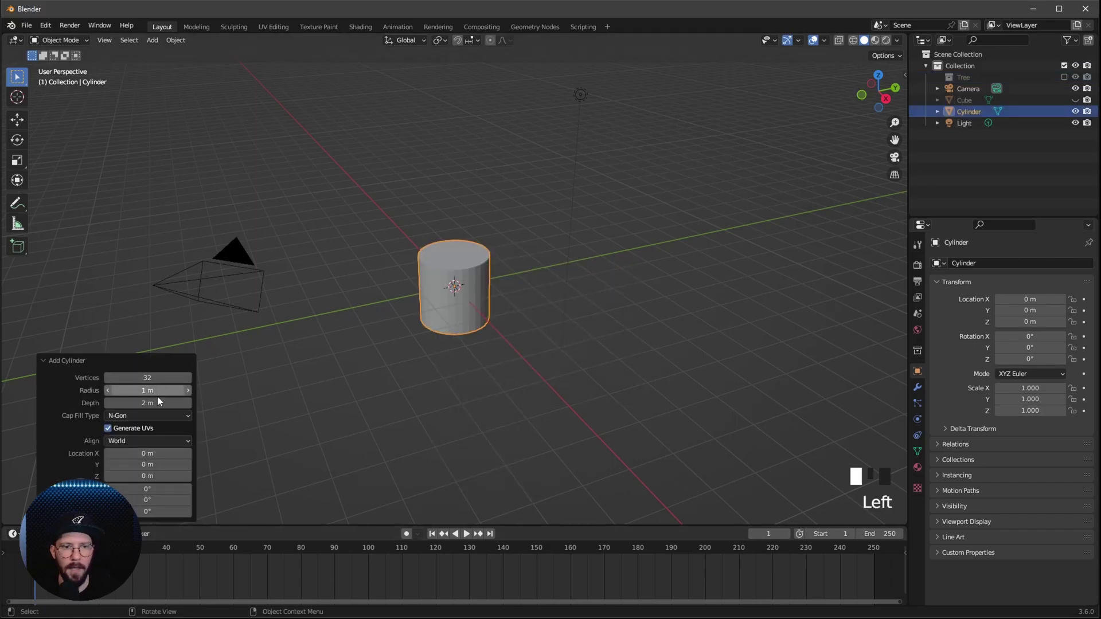
double_click(155, 378)
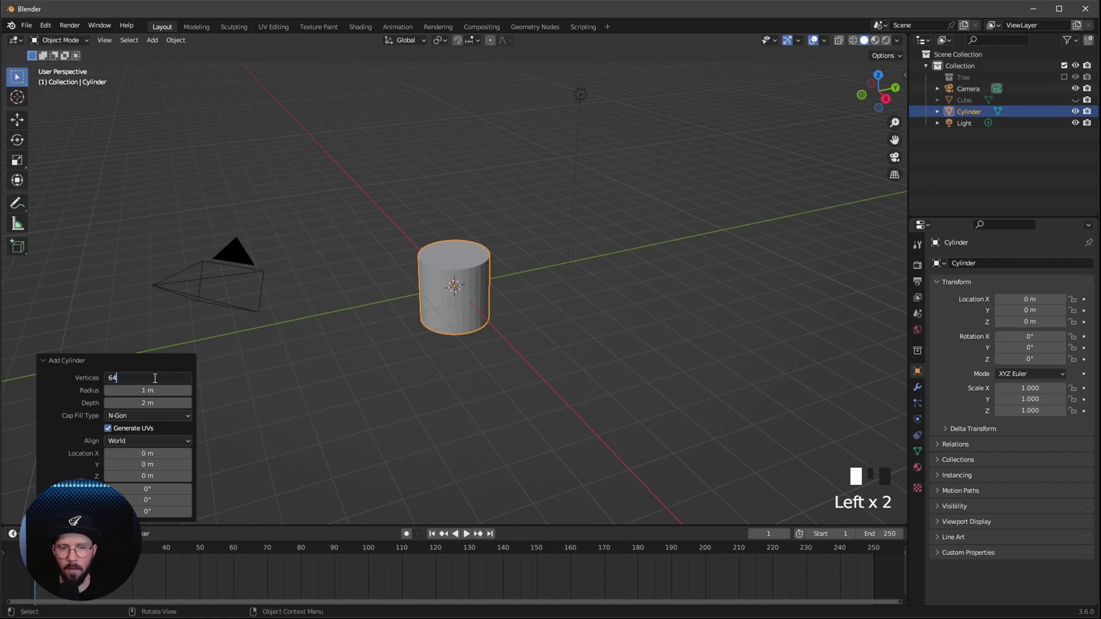
key("Tab")
type("5")
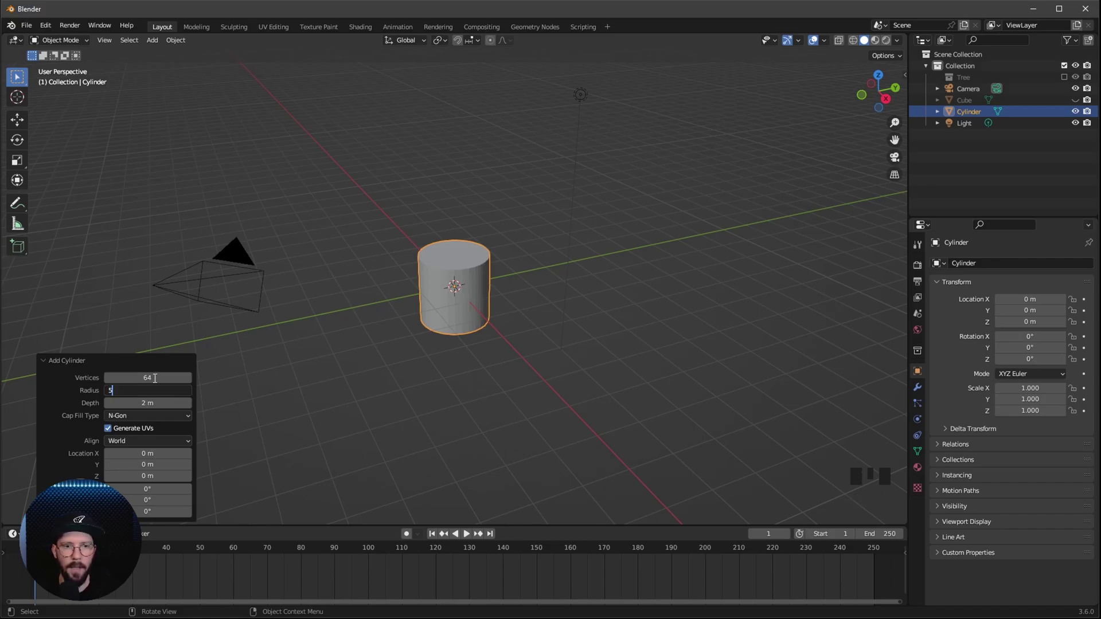
key("Tab")
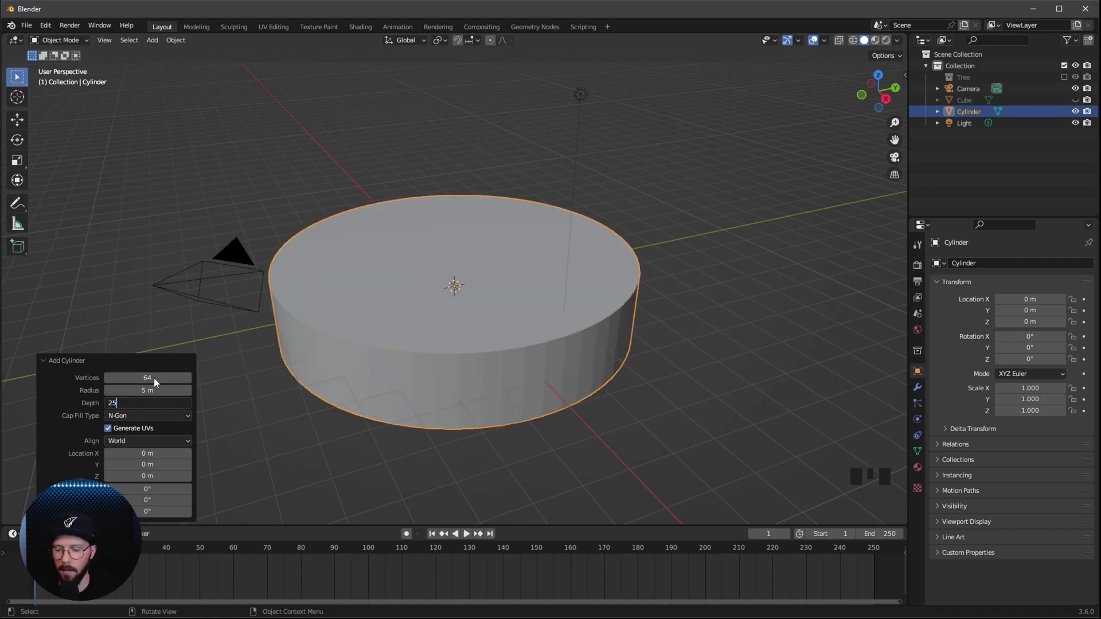
key("Return")
- Shade the cylinder smooth with auto smooth at 30° and deselect it
middle_click_drag(717, 189, 465, 183, "ctrl")
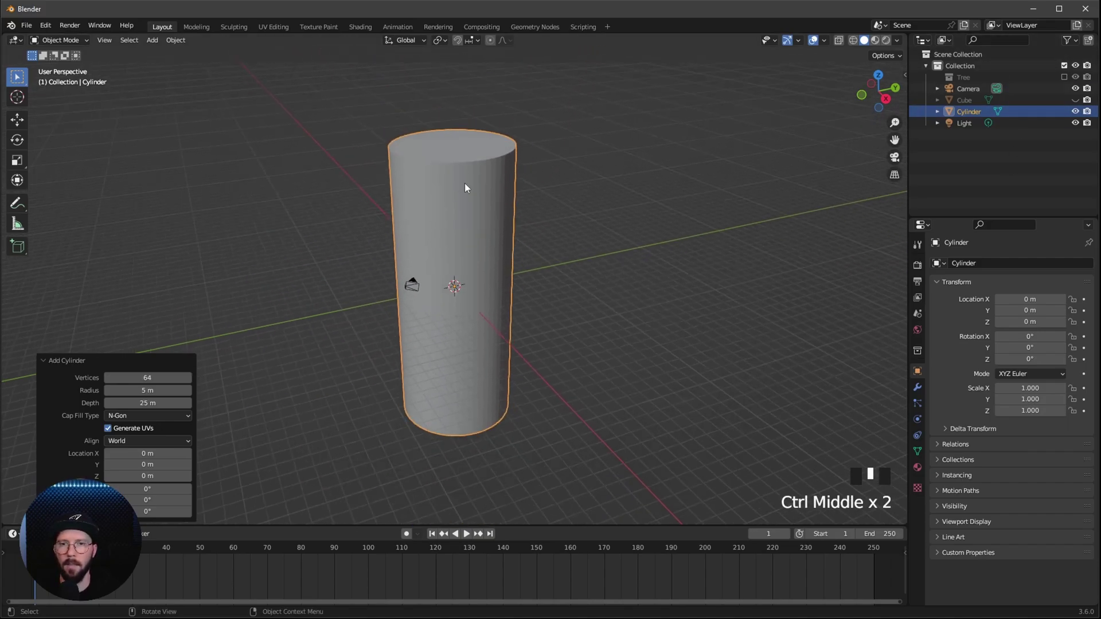
right_click(456, 193)
left_click(449, 190)
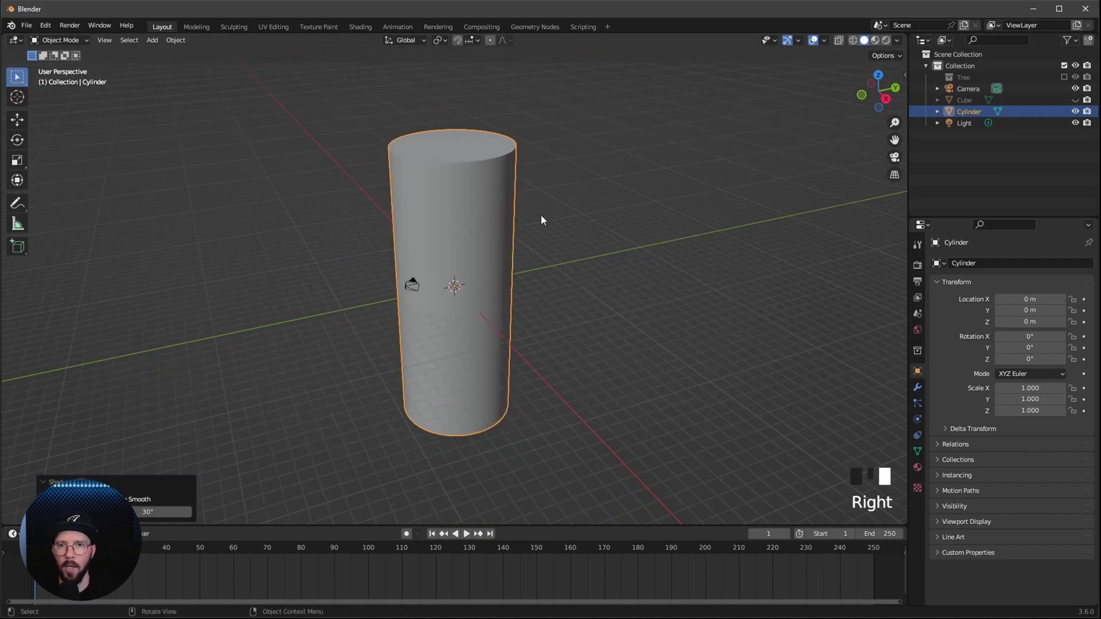
left_click(579, 143)
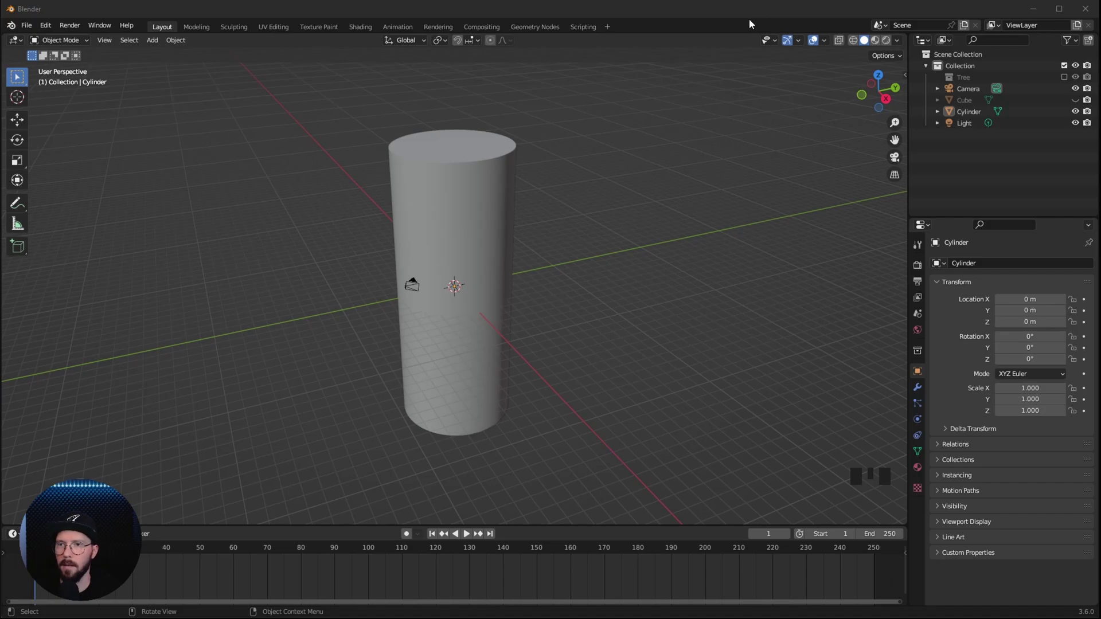
left_click(744, 153)
- Set the cylinder's Z location to -1.15 m
left_click(975, 111)
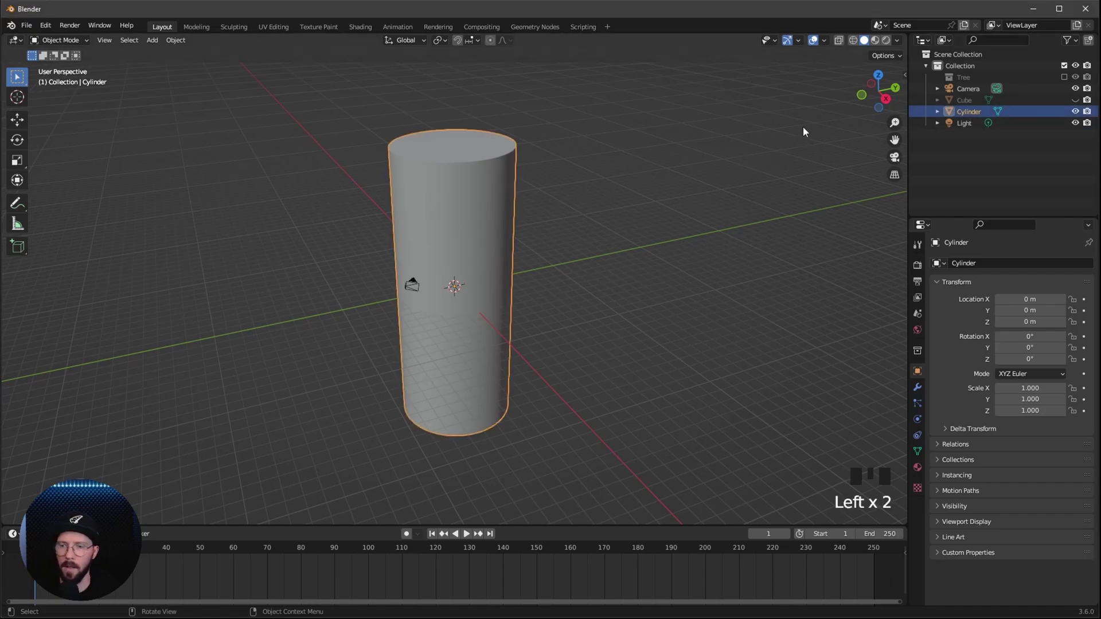
key("n")
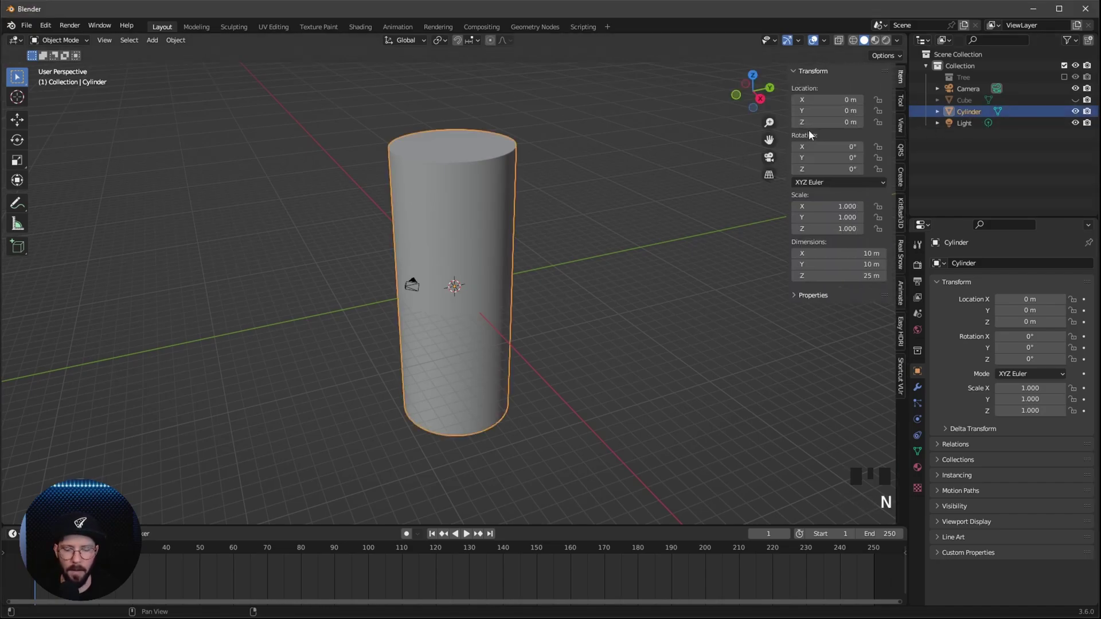
left_click(839, 122)
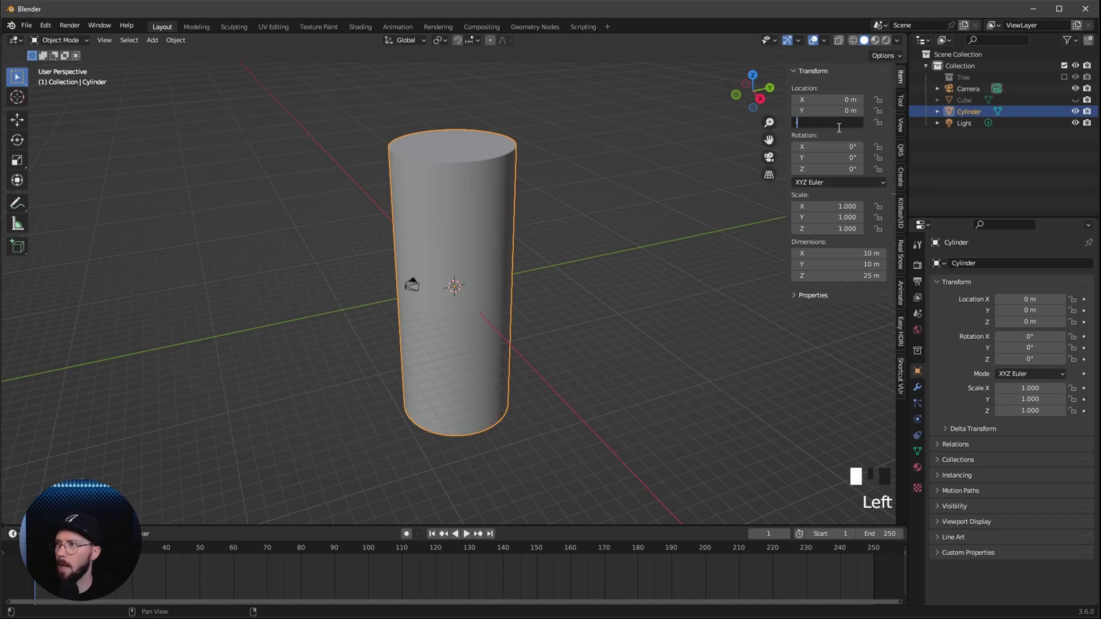
key("Return")
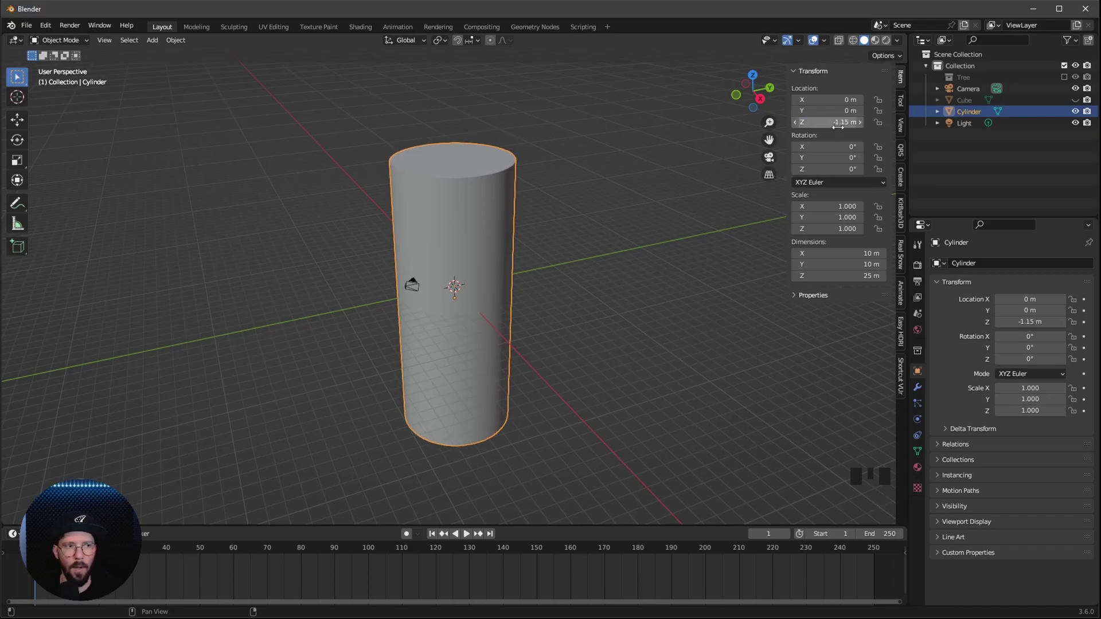
left_click(507, 140)
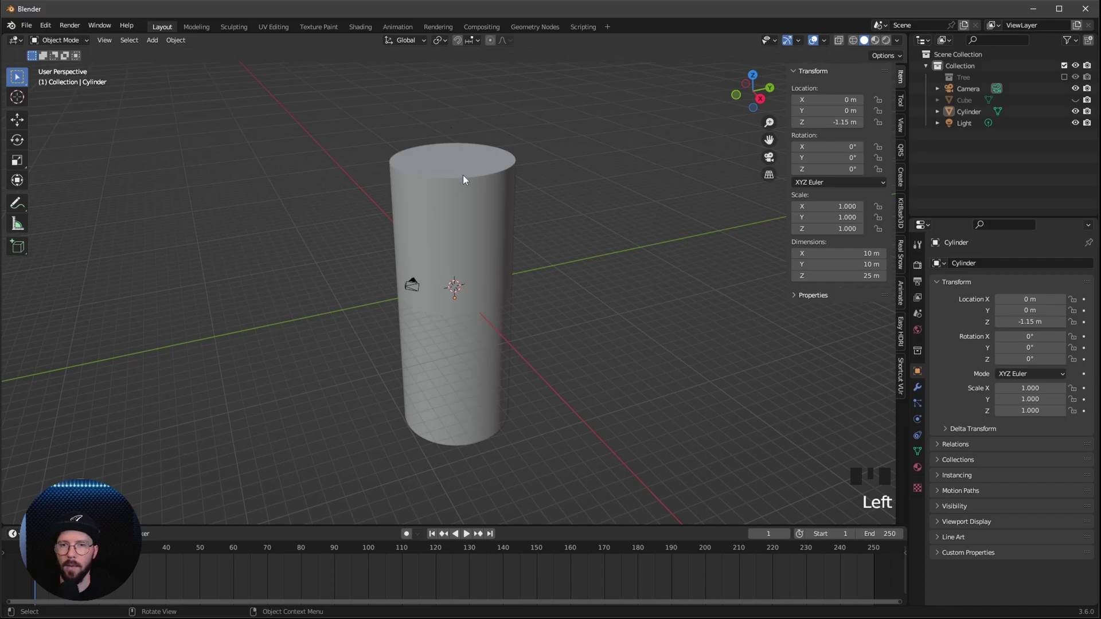
- Unhide the default cube and make it the active selection
middle_click_drag(585, 287, 645, 289)
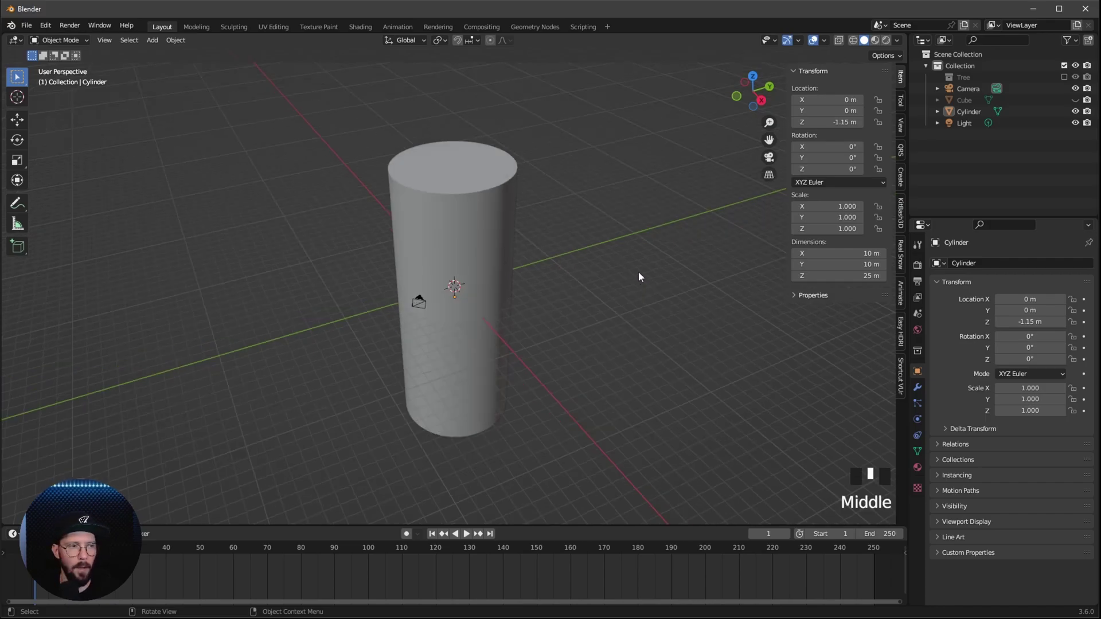
left_click(967, 100)
left_click(1075, 100)
left_click(964, 100)
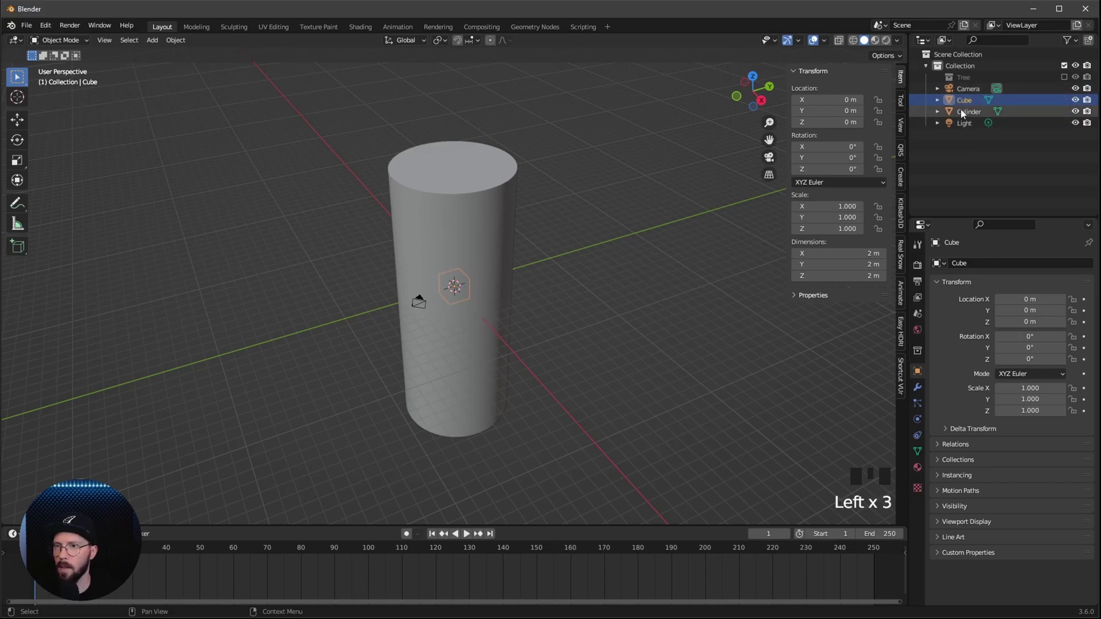
- Turn the enlarged timeline area into a Geometry Node Editor and create a node tree named GN_rocks on the cube
left_click_drag(495, 523, 470, 292)
left_click(12, 297)
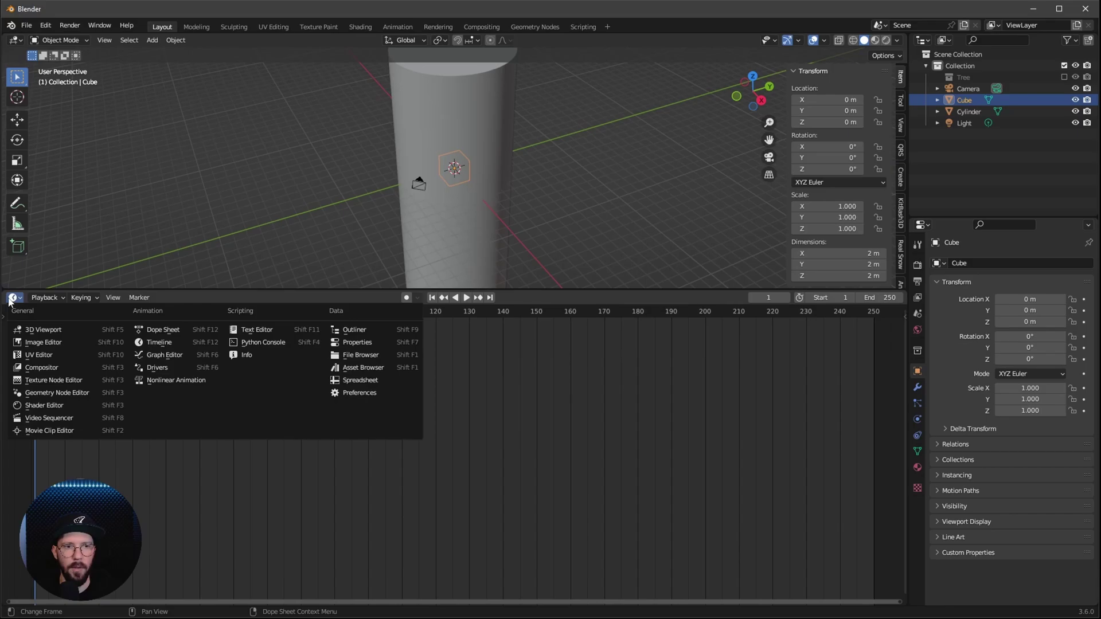
left_click(64, 393)
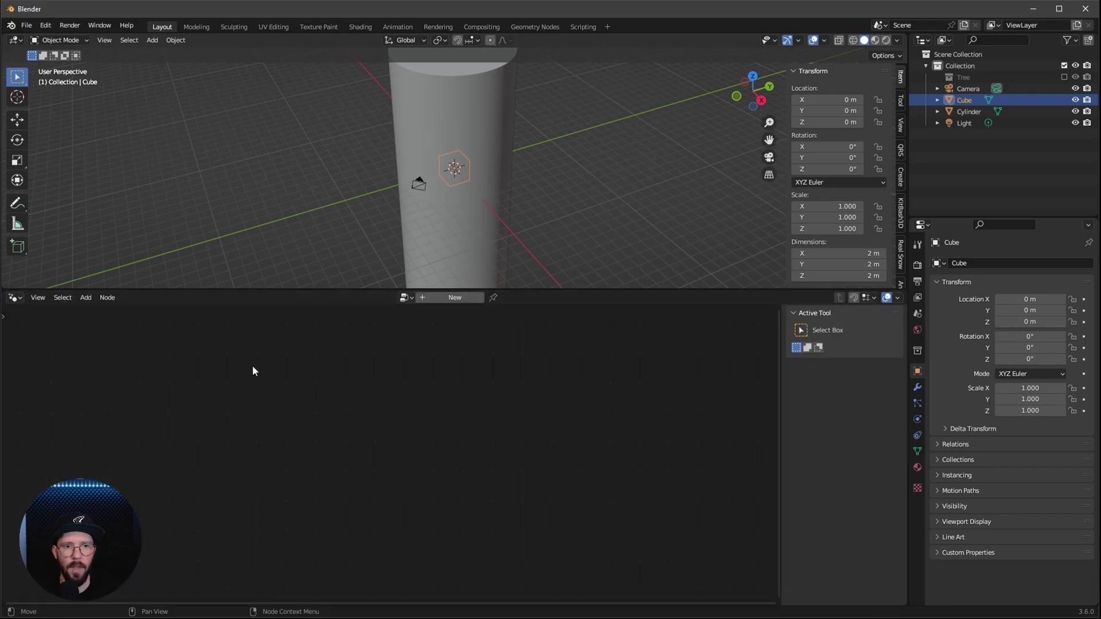
left_click(441, 298)
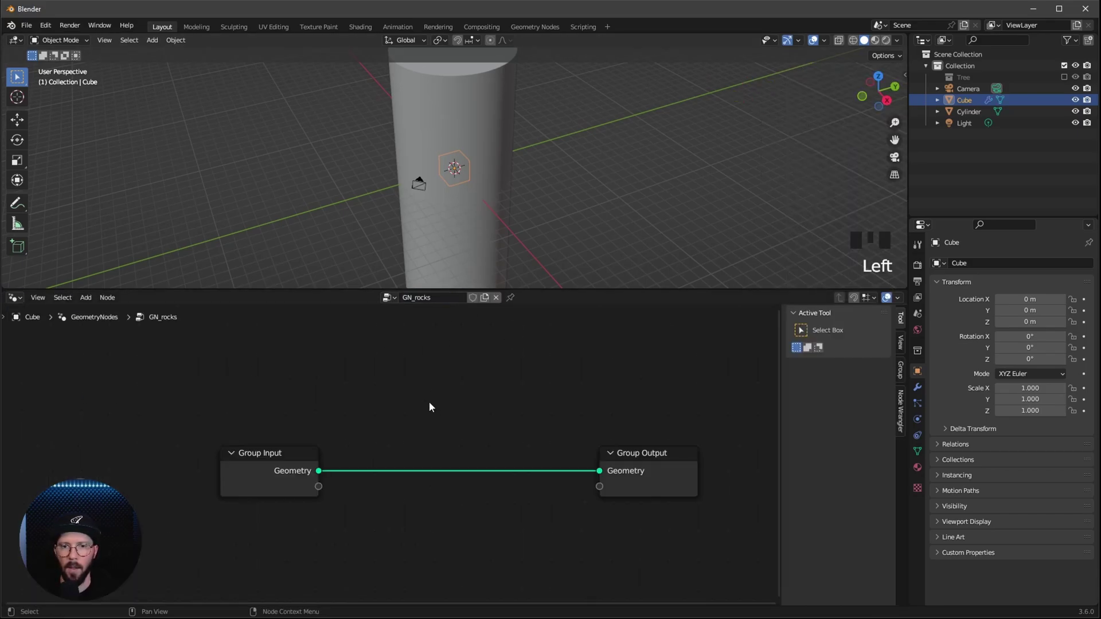
- Add a Star curve node above the Group Input and connect its Curve output to the Group Output geometry
key("shift+a")
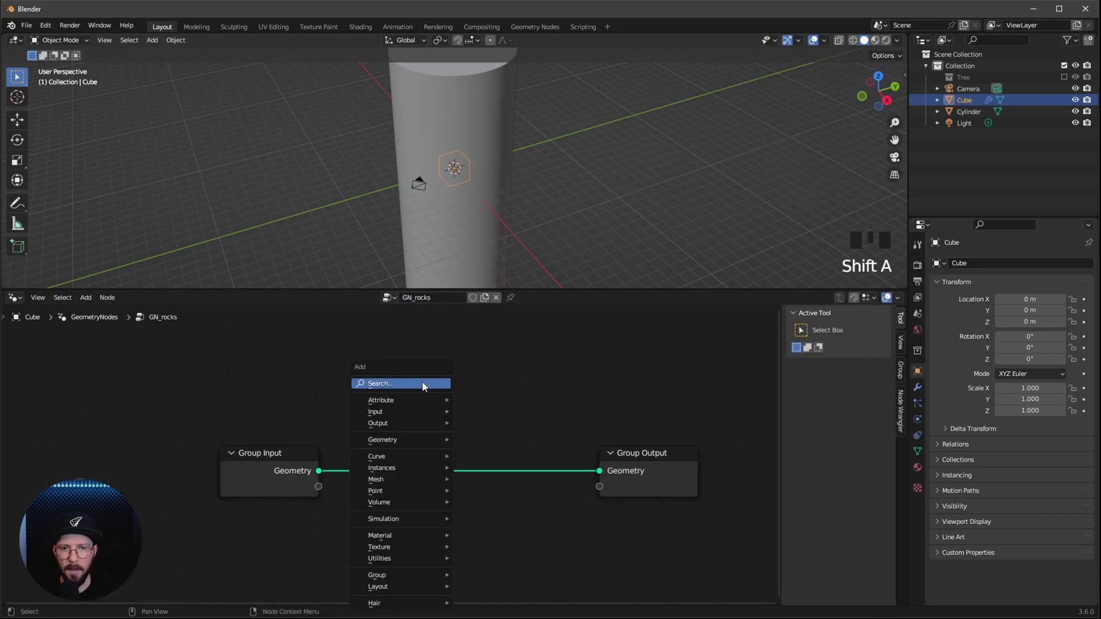
type("star")
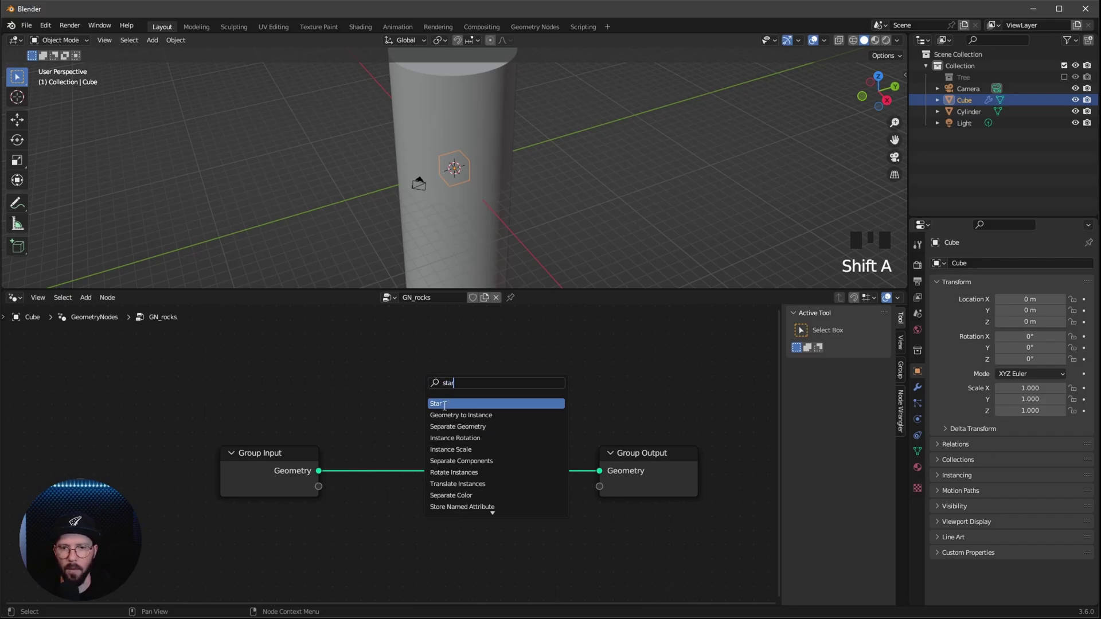
left_click(444, 404)
left_click(278, 373)
left_click_drag(327, 348, 603, 472)
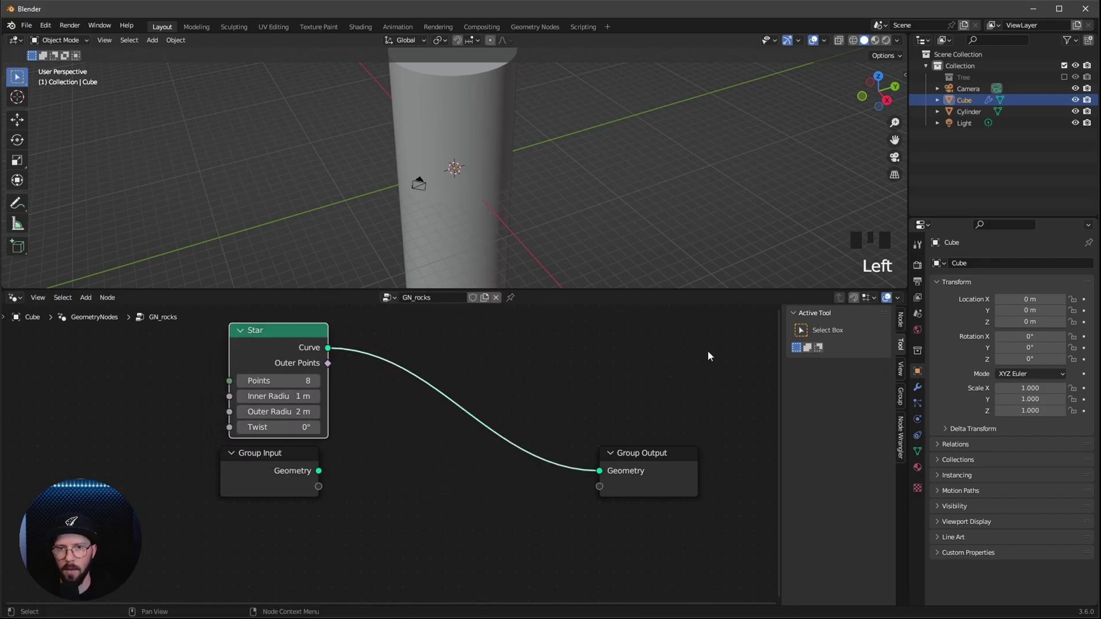
- Hide the cylinder and set the Star node's points to 3
left_click(1076, 112)
middle_click_drag(534, 235, 580, 184)
left_click(304, 382)
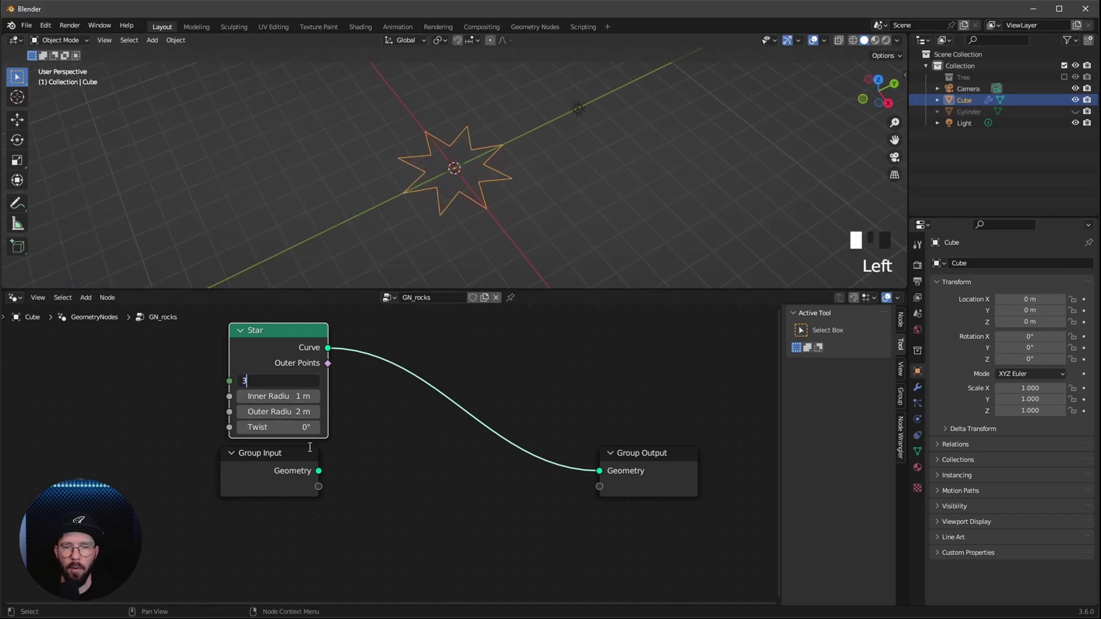
left_click(274, 360)
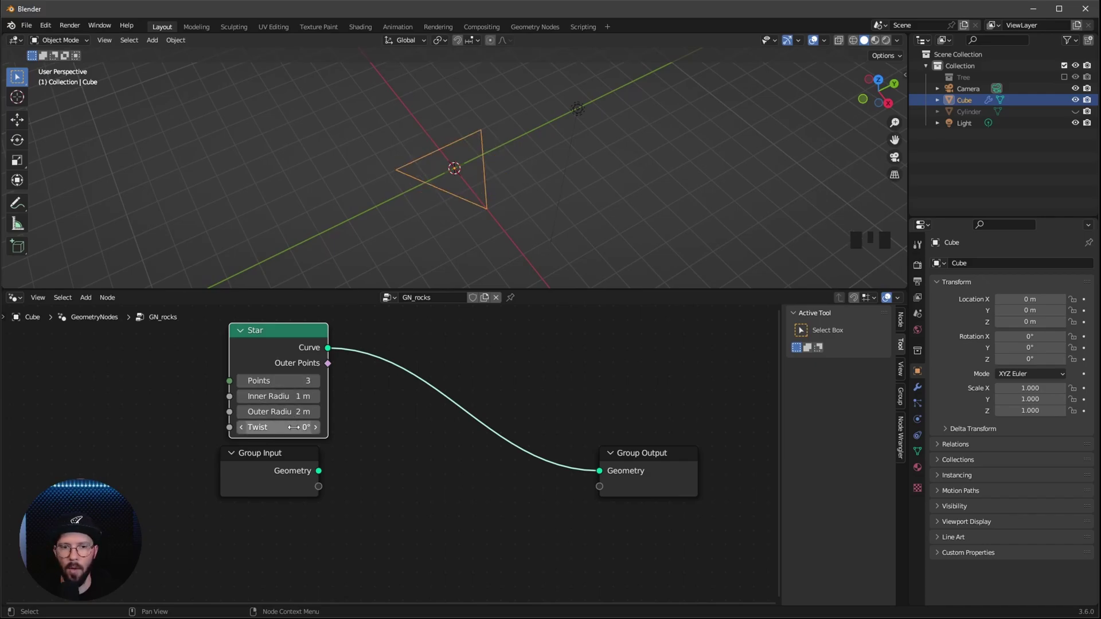
- Set the Star node's outer radius to 1 m
left_click(281, 412)
type("1")
key("Return")
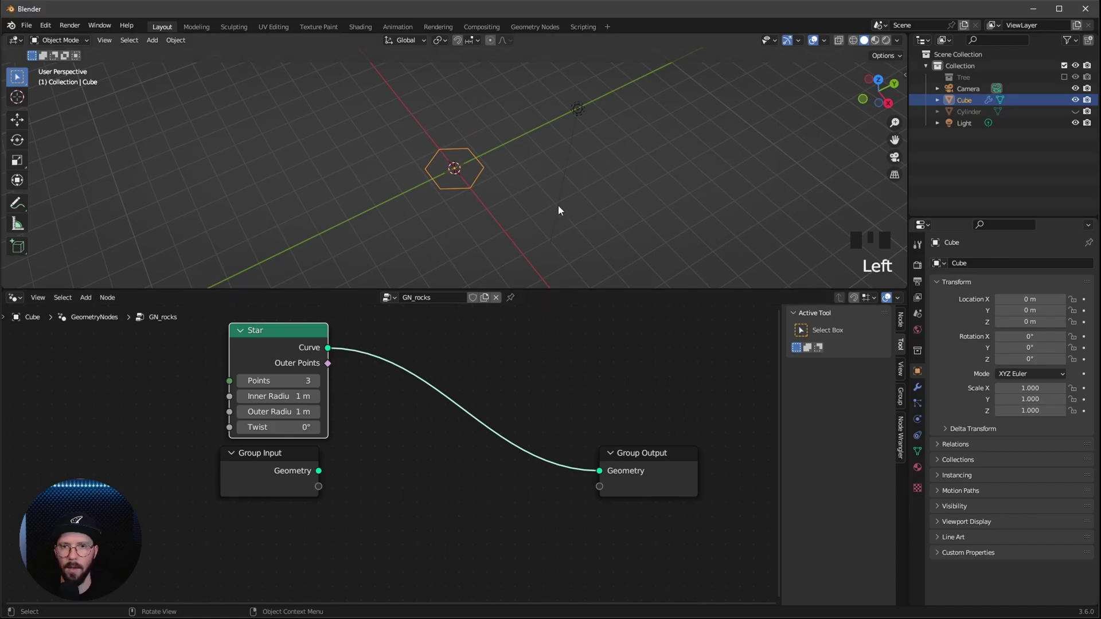
middle_click_drag(558, 209, 486, 218, "ctrl")
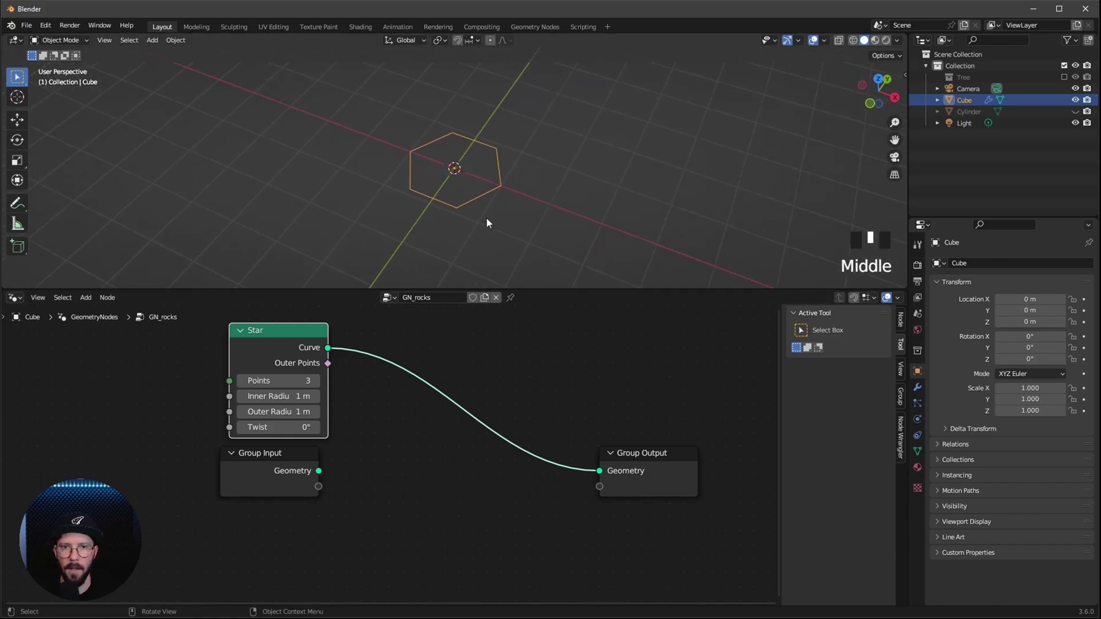
- Insert a Fill Curve node into the link between the Star node and Group Output
middle_click_drag(592, 408, 506, 423)
key("shift+a")
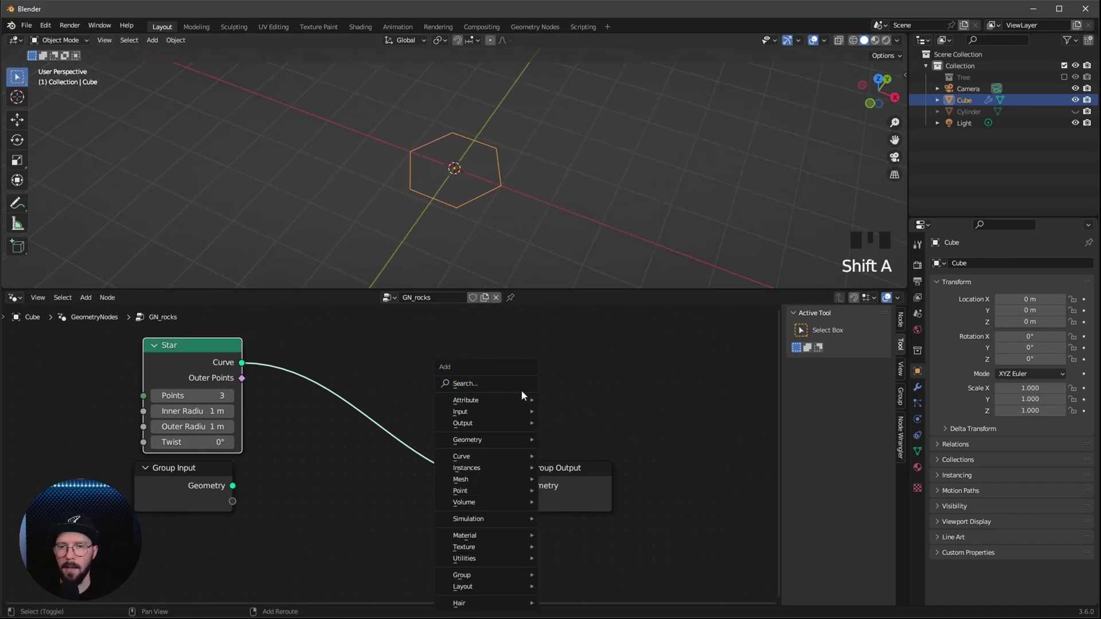
type("fill")
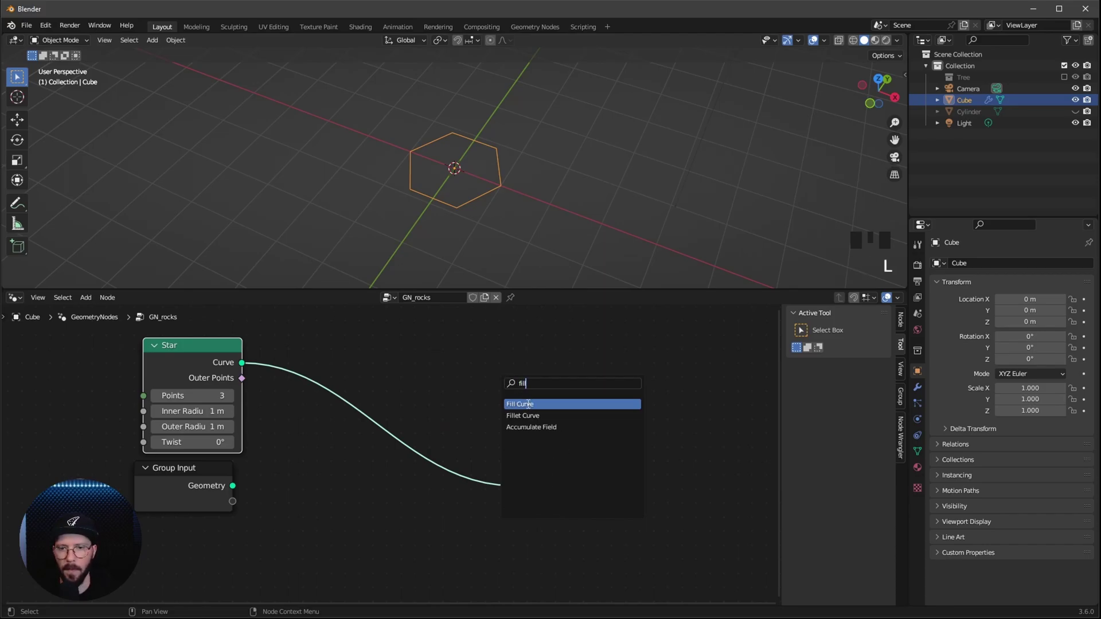
key("Return")
left_click(362, 413)
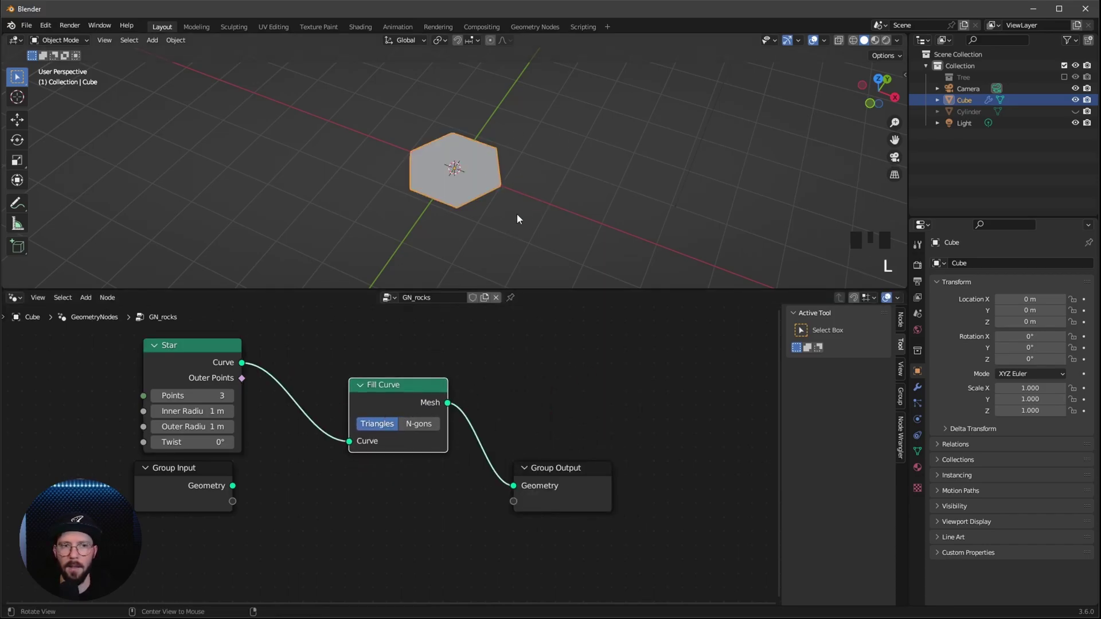
middle_click_drag(518, 229, 504, 212)
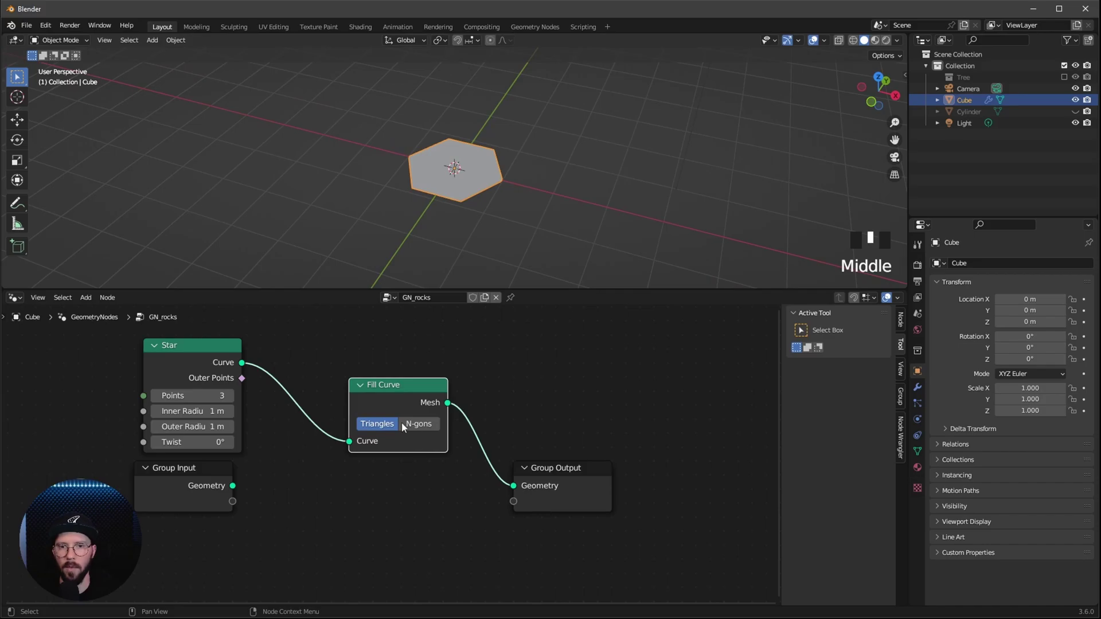
- Set the Fill Curve node to N-gons while checking the face layout in wireframe, and return to solid shading
key("z")
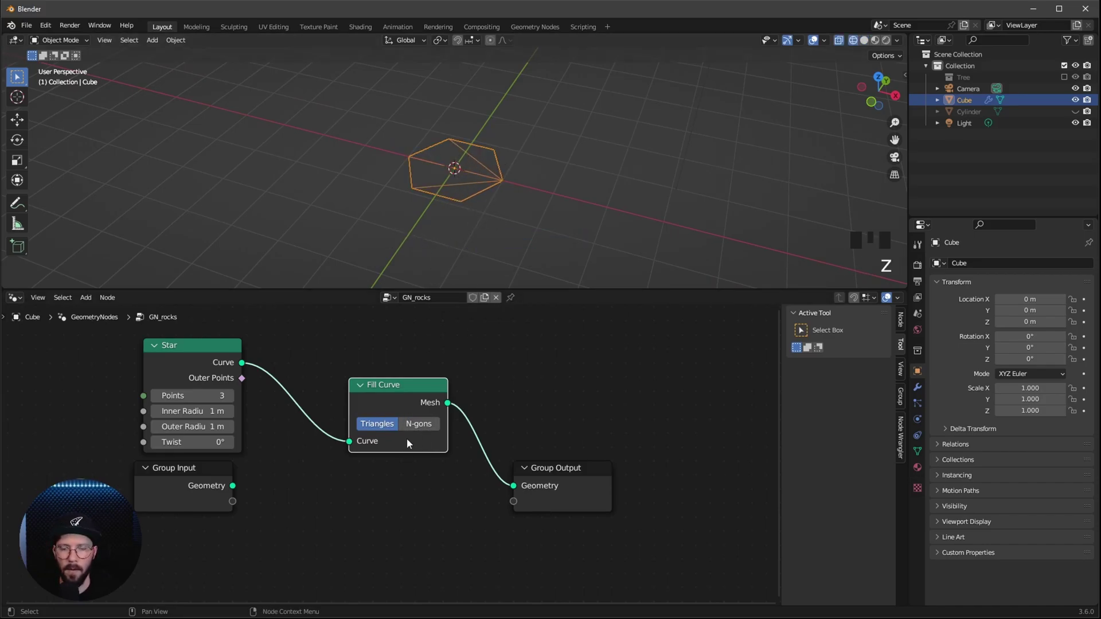
left_click(418, 424)
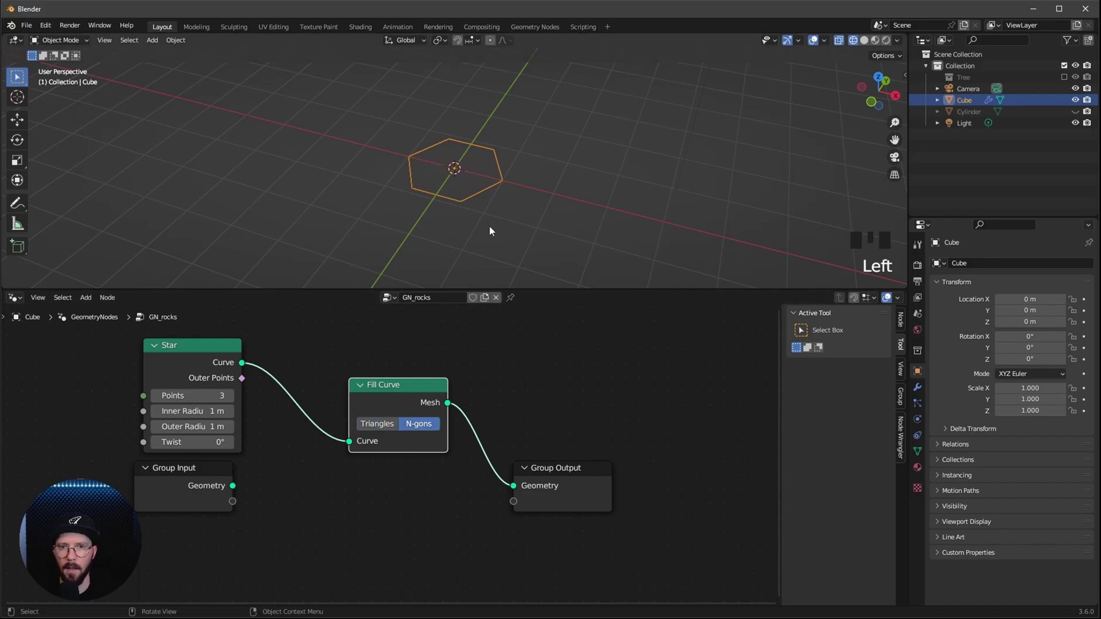
key("z")
- Make room before Group Output and insert an Extrude Mesh node between Fill Curve and Group Output
middle_click_drag(564, 473, 495, 457)
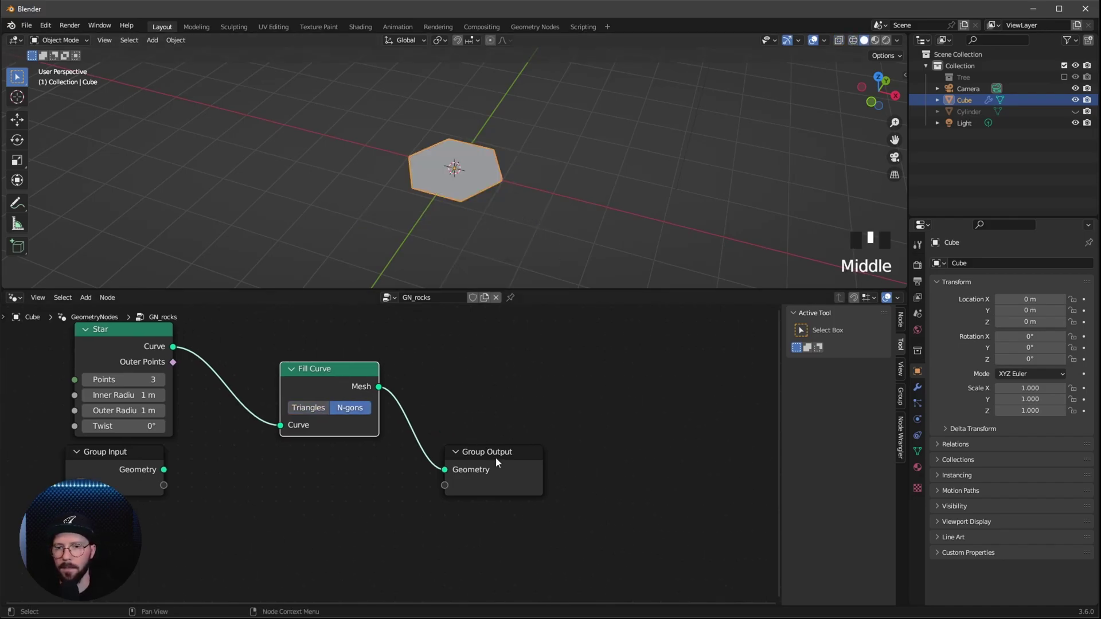
left_click_drag(496, 457, 637, 451)
key("shift+a")
type("ex")
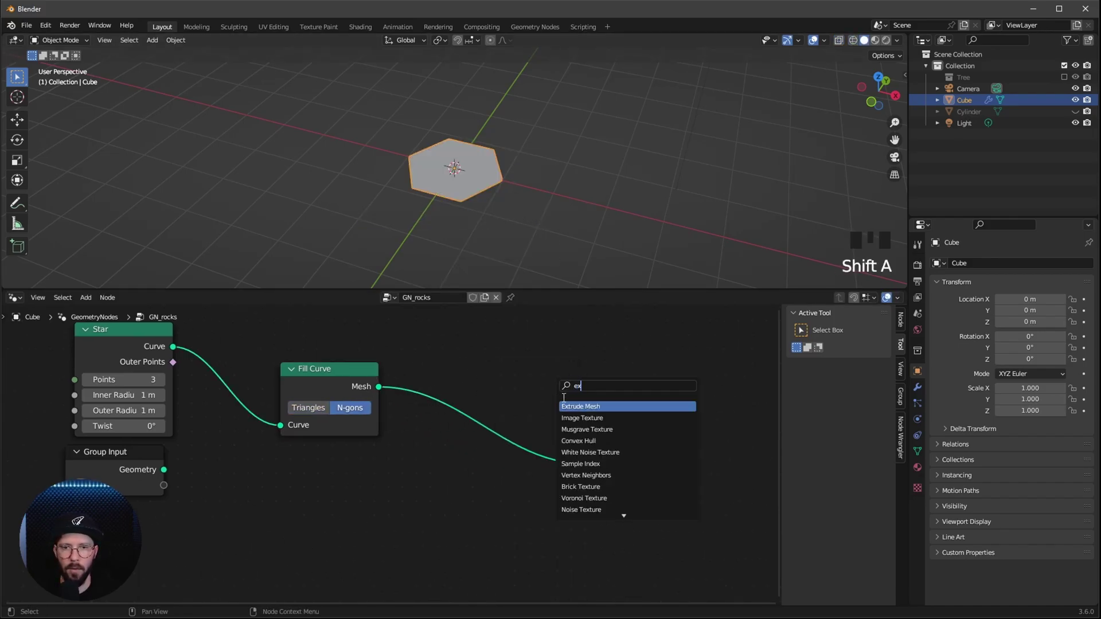
left_click(581, 406)
left_click(505, 413)
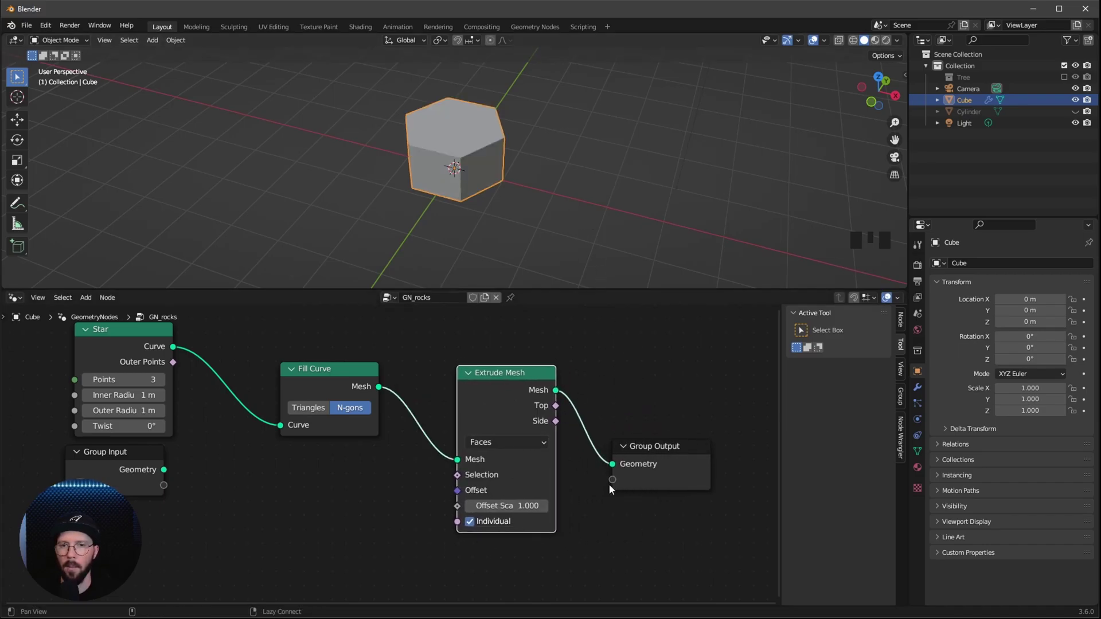
left_click(686, 471)
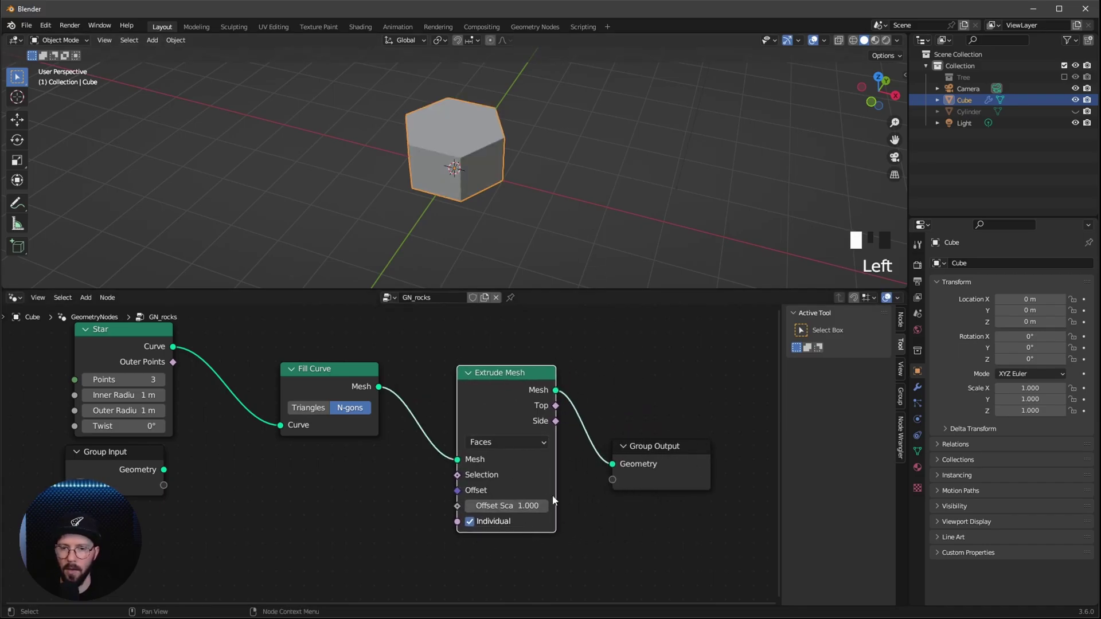
- Set the Extrude Mesh offset scale to 20 and unhide the cylinder to compare heights
left_click(529, 507)
type("20")
key("Return")
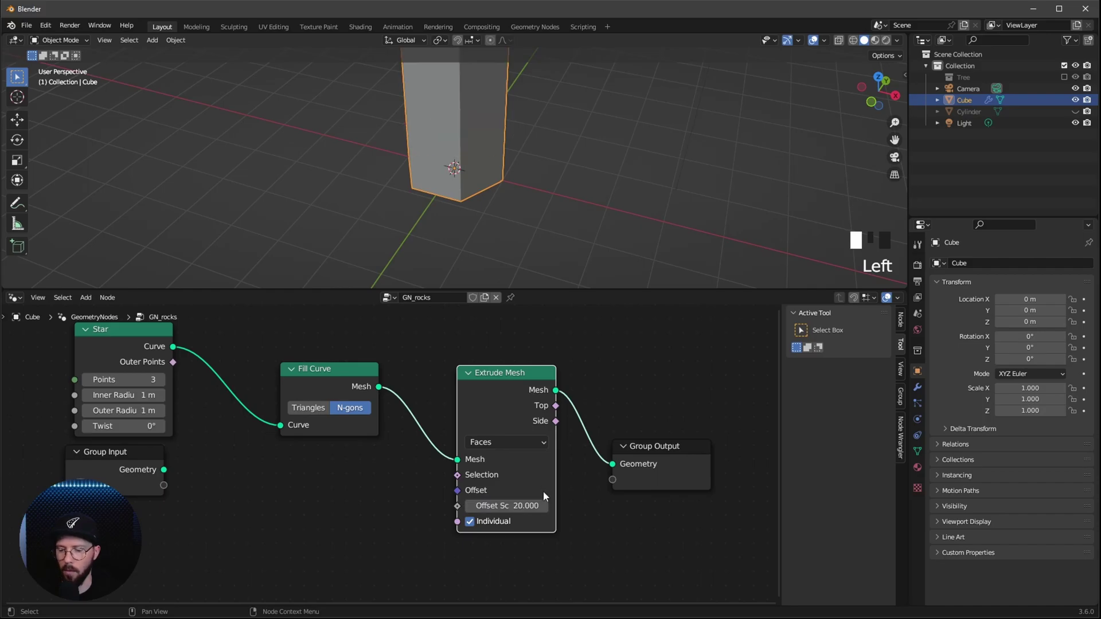
middle_click_drag(615, 118, 576, 147, "ctrl")
middle_click_drag(655, 398, 565, 405)
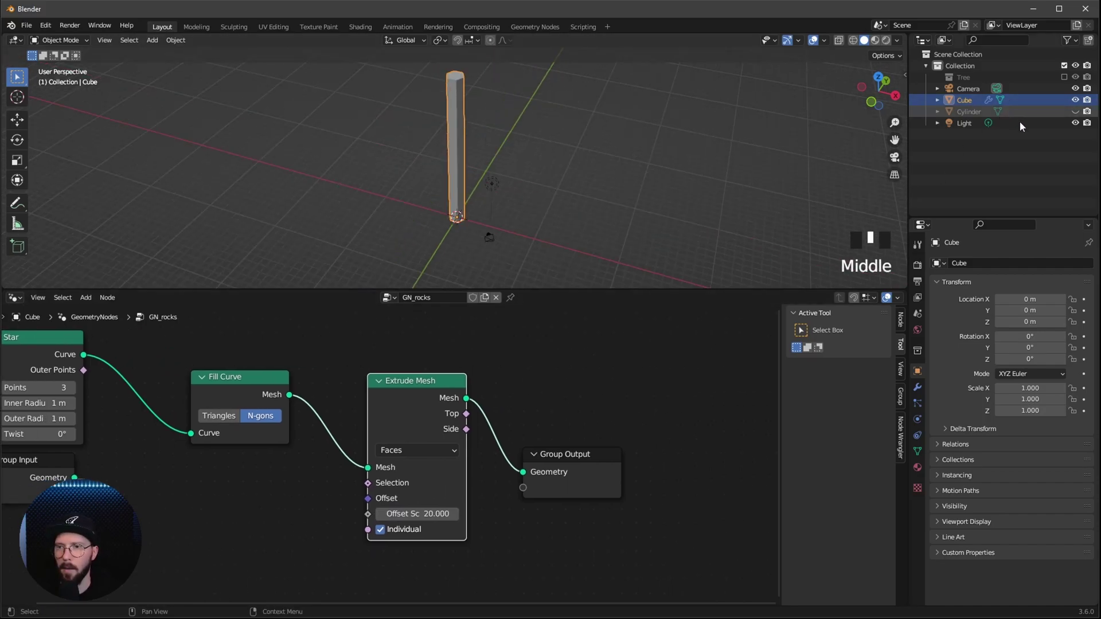
left_click(1074, 111)
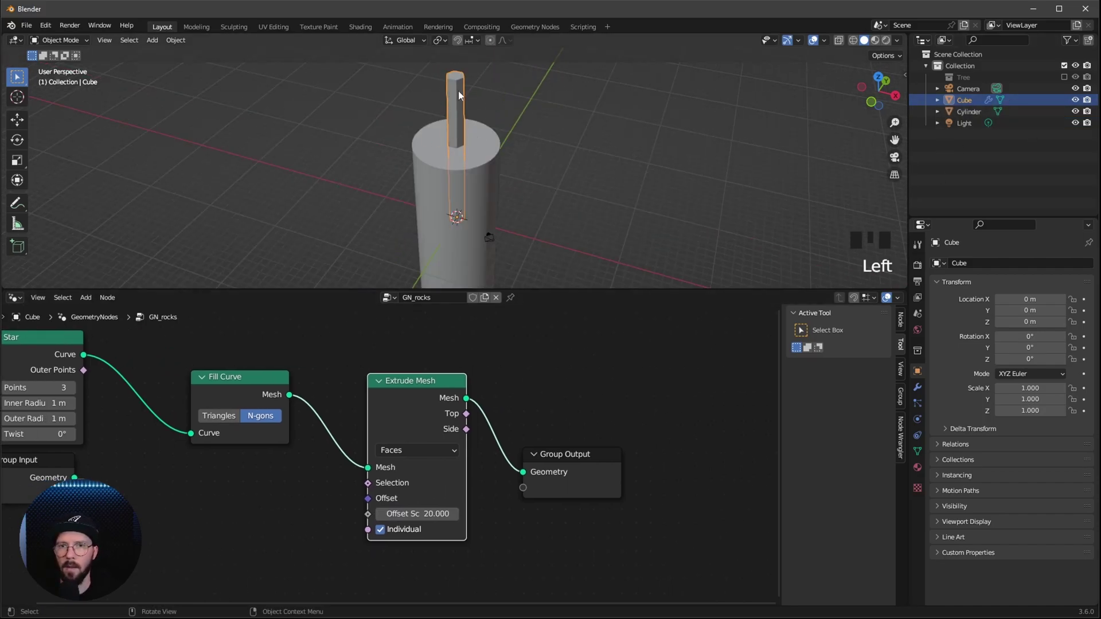
- Add an Instance on Points node above Group Output and reroute the Extrude Mesh output into its Instance input
scroll(585, 458, "down", 3)
middle_click_drag(585, 457, 518, 388)
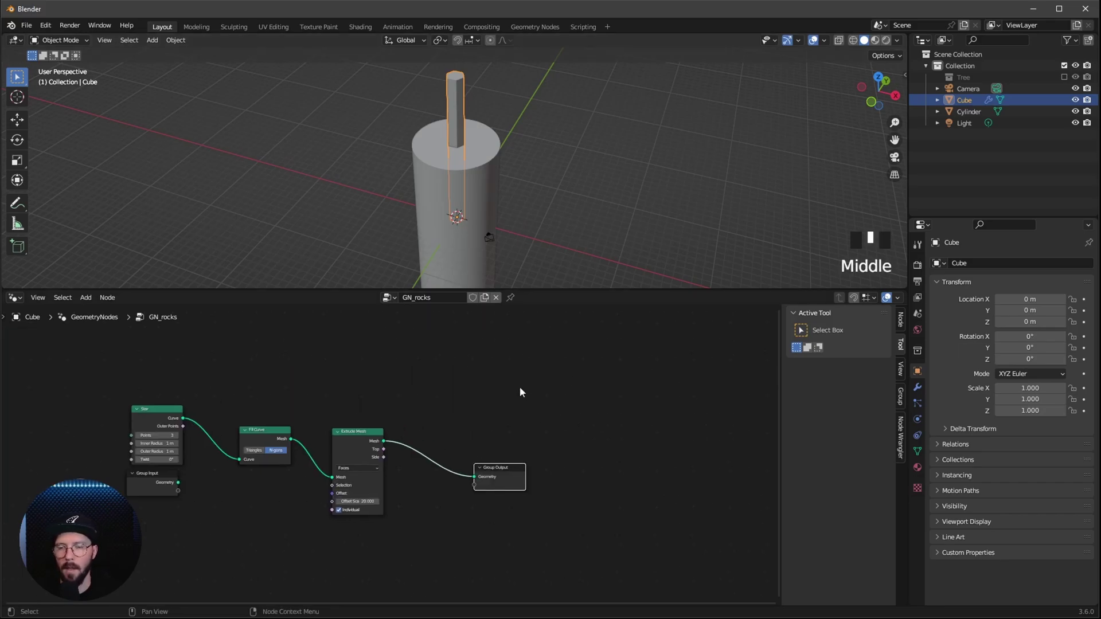
key("shift+a")
type("instance")
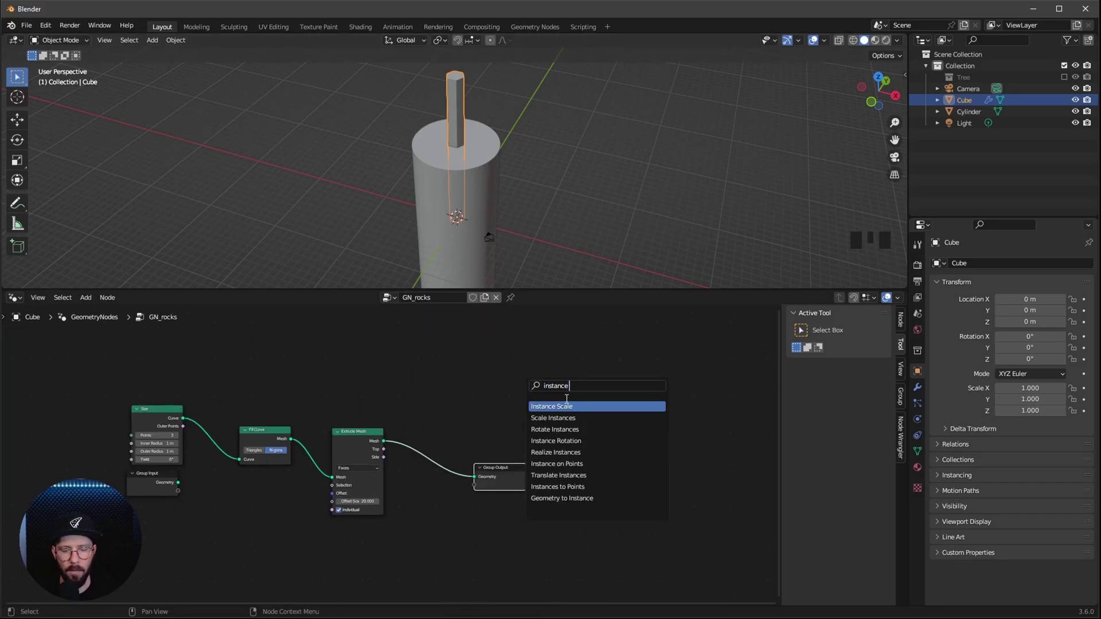
type(" on")
key("Return")
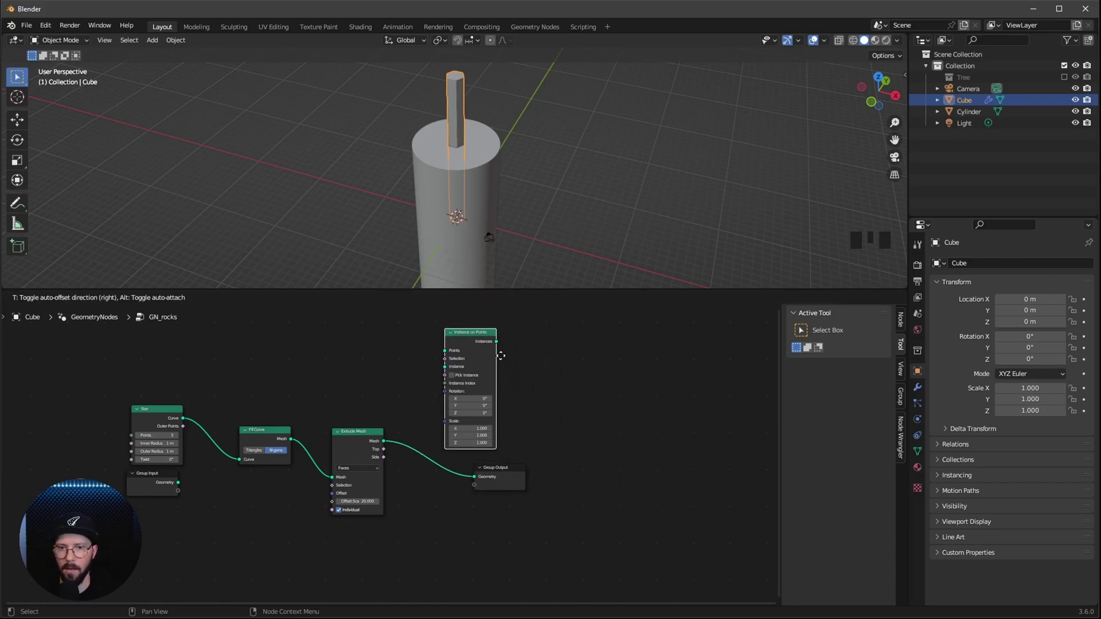
left_click(499, 351)
left_click_drag(473, 477, 454, 457)
left_click_drag(437, 376, 448, 356)
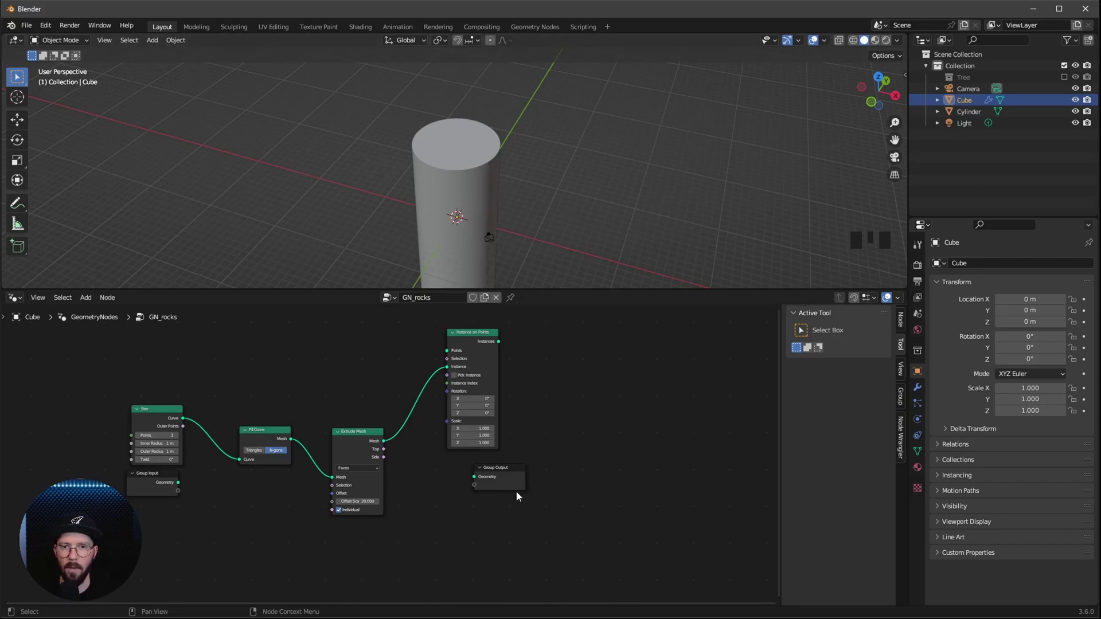
- Add a Curve Circle node feeding the Points input of Instance on Points, and connect the Instances output to Group Output
left_click(387, 359)
middle_click_drag(387, 359, 389, 390)
key("shift+a")
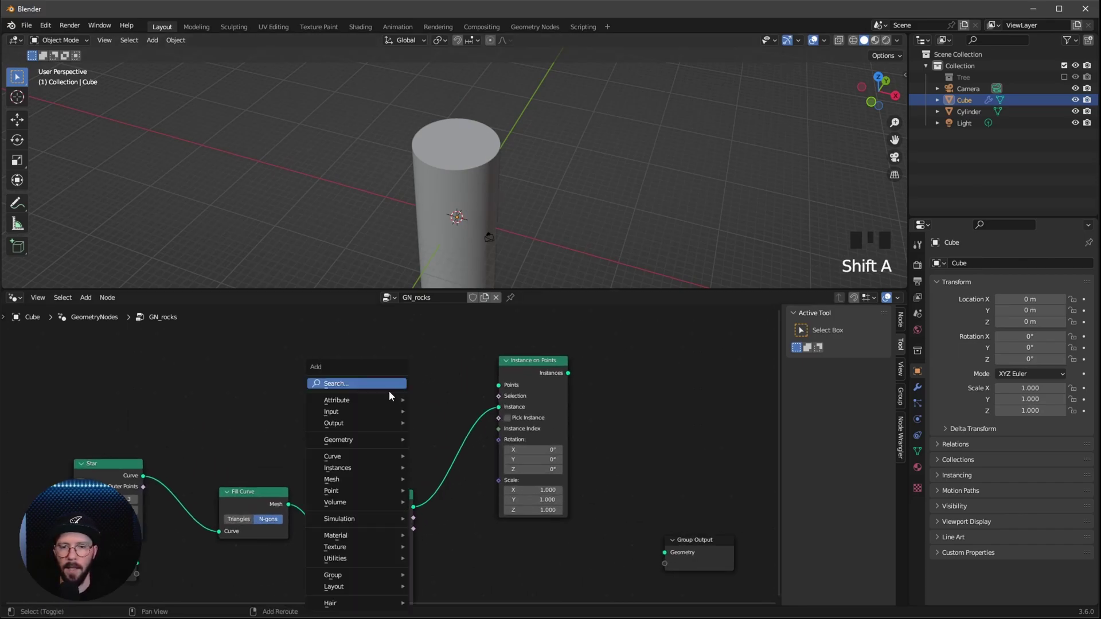
type("circe")
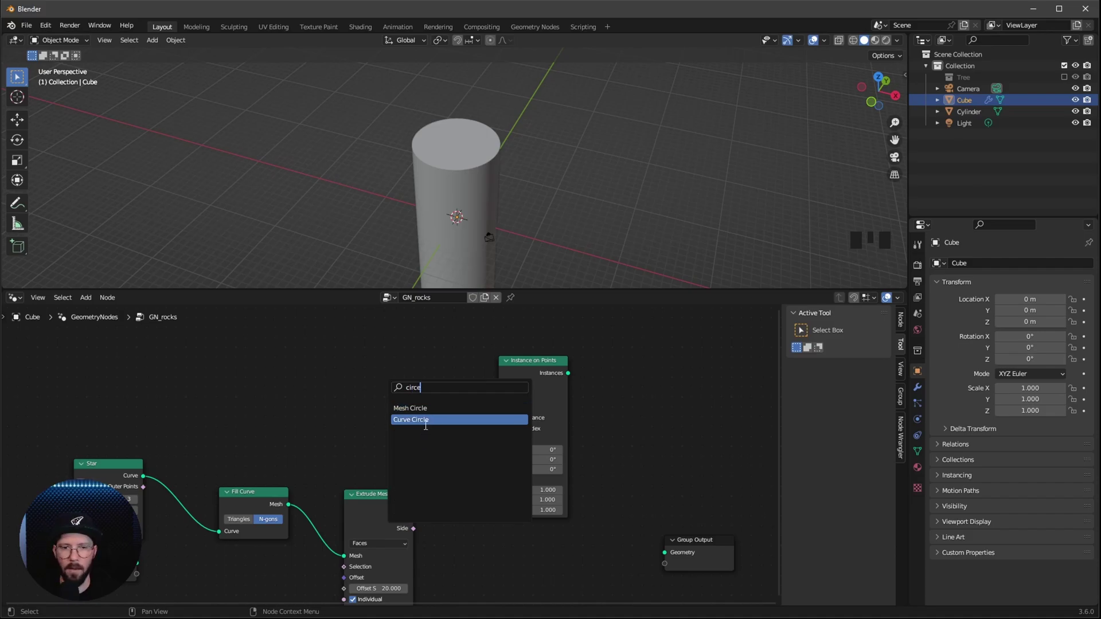
left_click(426, 422)
left_click(380, 370)
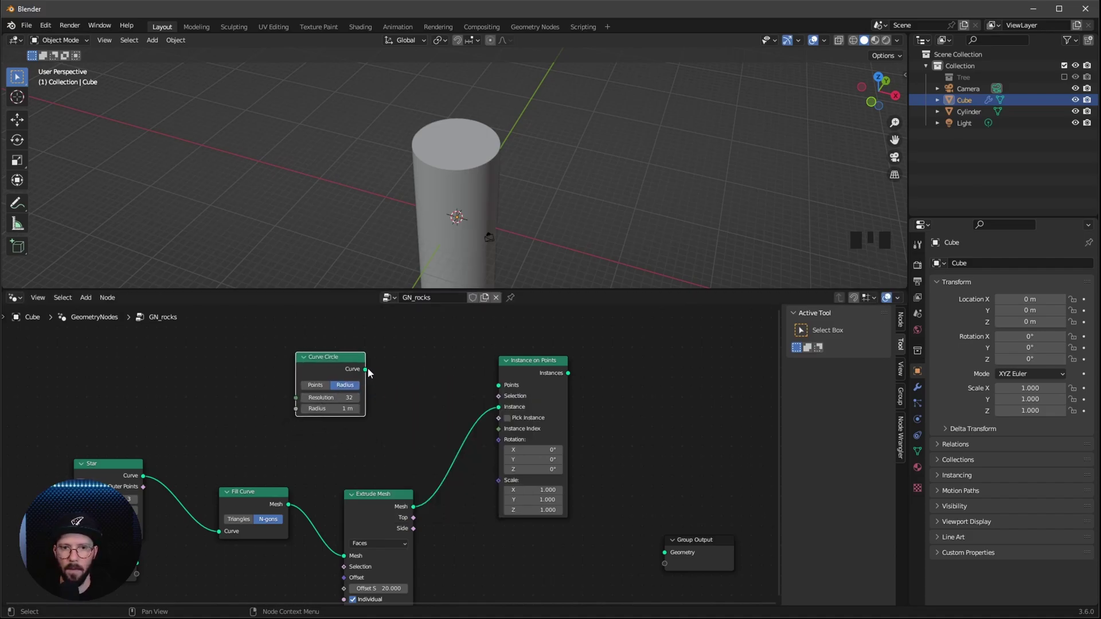
left_click_drag(366, 369, 499, 388)
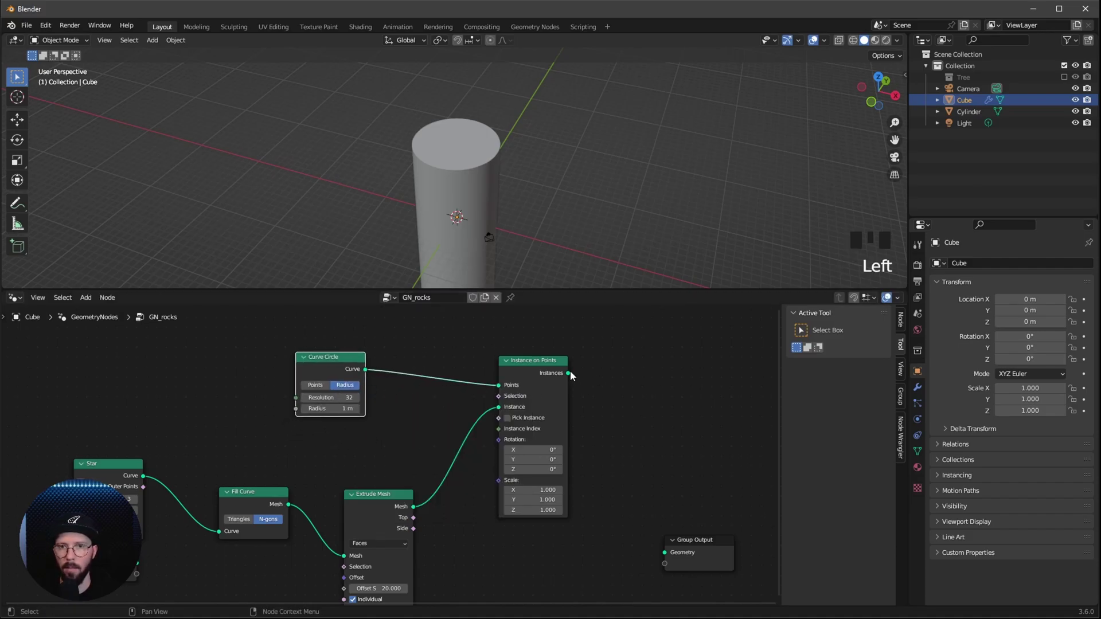
left_click_drag(568, 373, 663, 554)
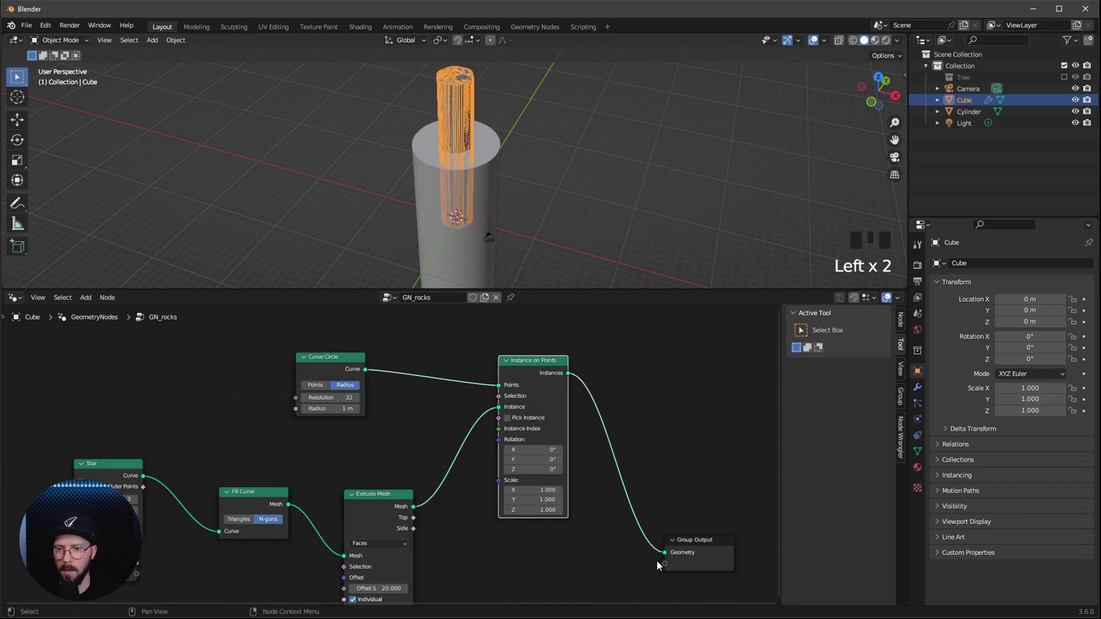
middle_click_drag(489, 150, 497, 195)
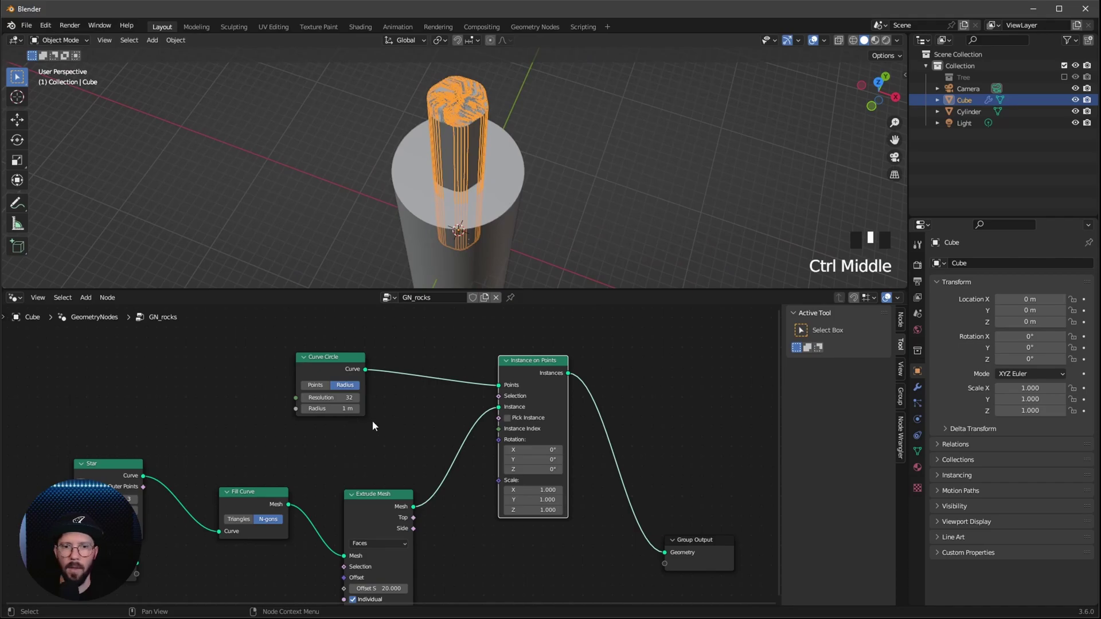
- Set the Curve Circle's resolution to 66 and its radius to 5.5 m
left_click(341, 398)
type("66")
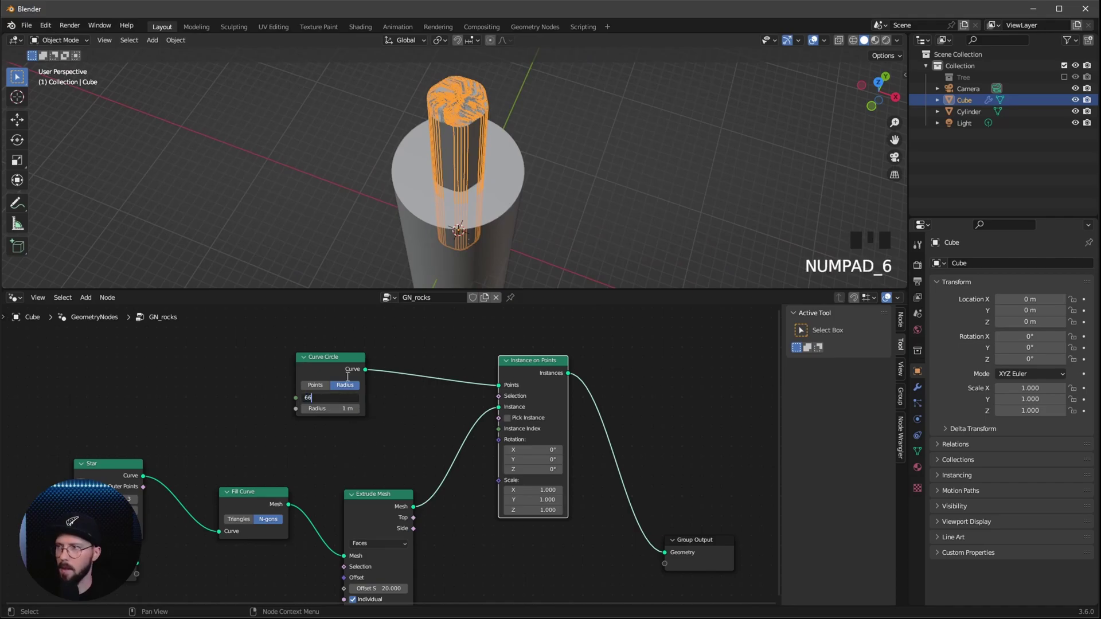
key("Tab")
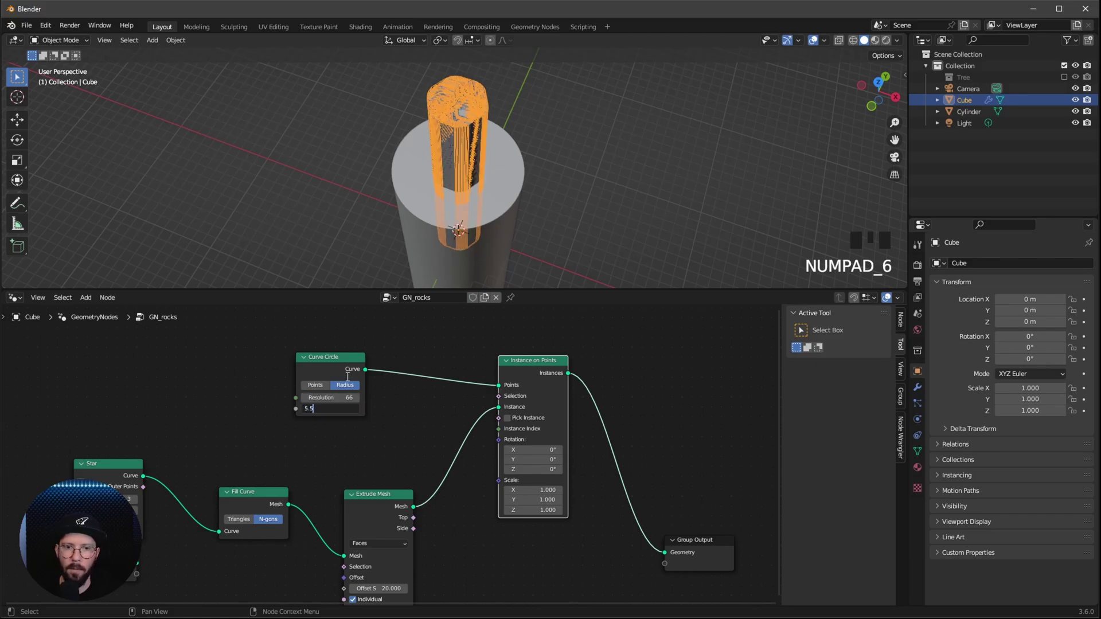
key("Return")
middle_click_drag(508, 246, 514, 220)
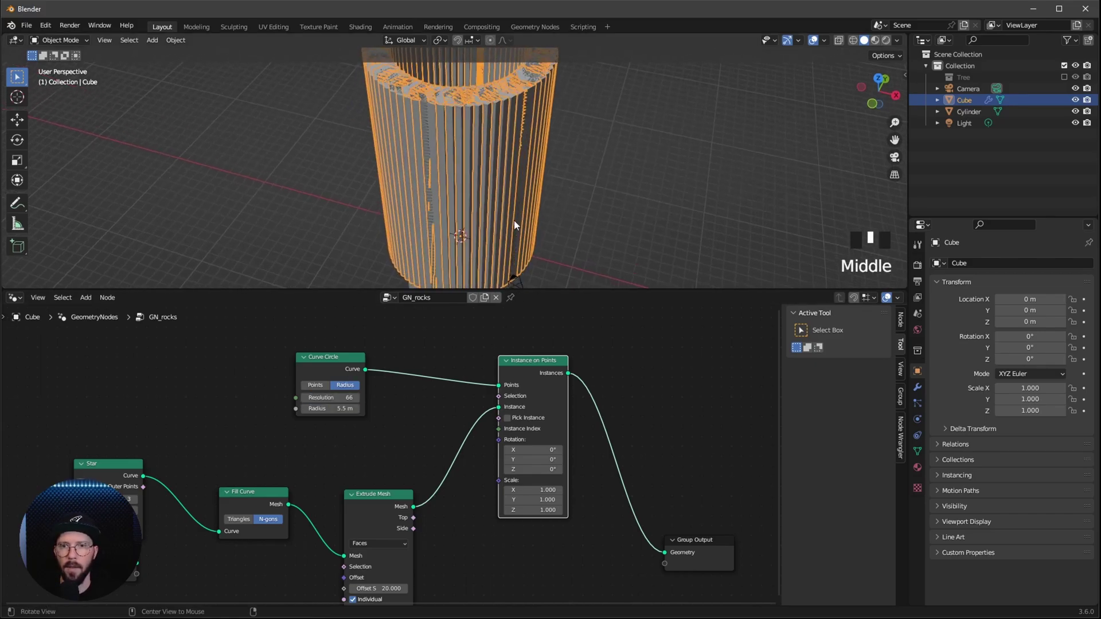
middle_click_drag(617, 151, 660, 172)
- Deselect the object in the viewport and spread the nodes apart to free space around Instance on Points
middle_click_drag(574, 436, 503, 427)
left_click(725, 191)
middle_click_drag(725, 190, 534, 198, "ctrl")
left_click_drag(625, 532, 717, 524)
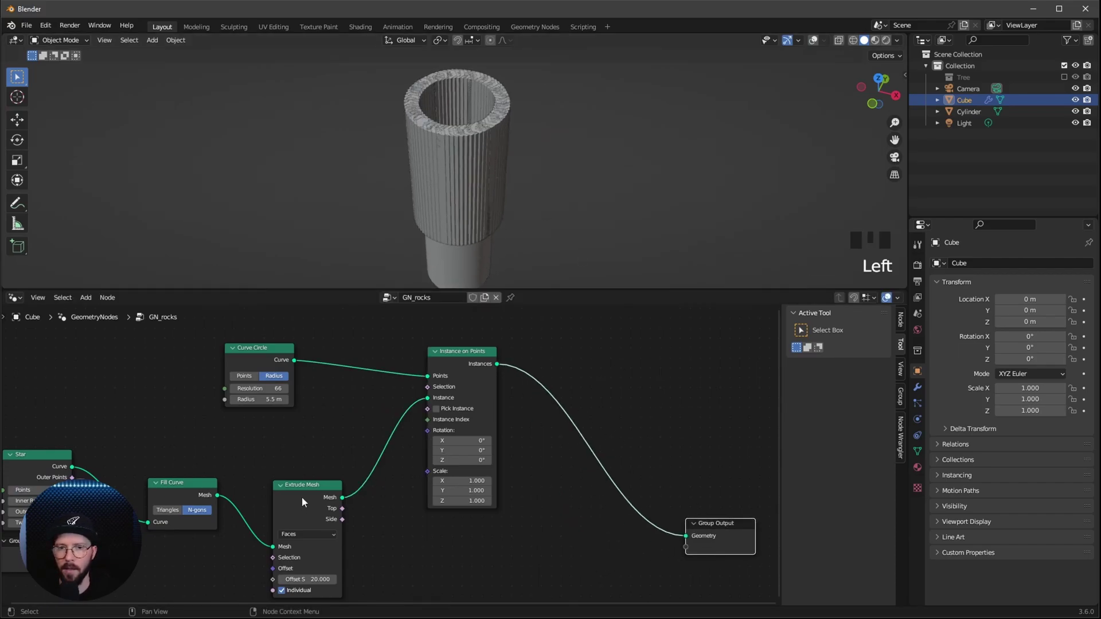
left_click_drag(304, 485, 260, 465)
middle_click_drag(142, 446, 138, 459, "ctrl")
left_click_drag(74, 425, 265, 497)
left_click_drag(229, 474, 129, 462)
left_click_drag(290, 378, 257, 374)
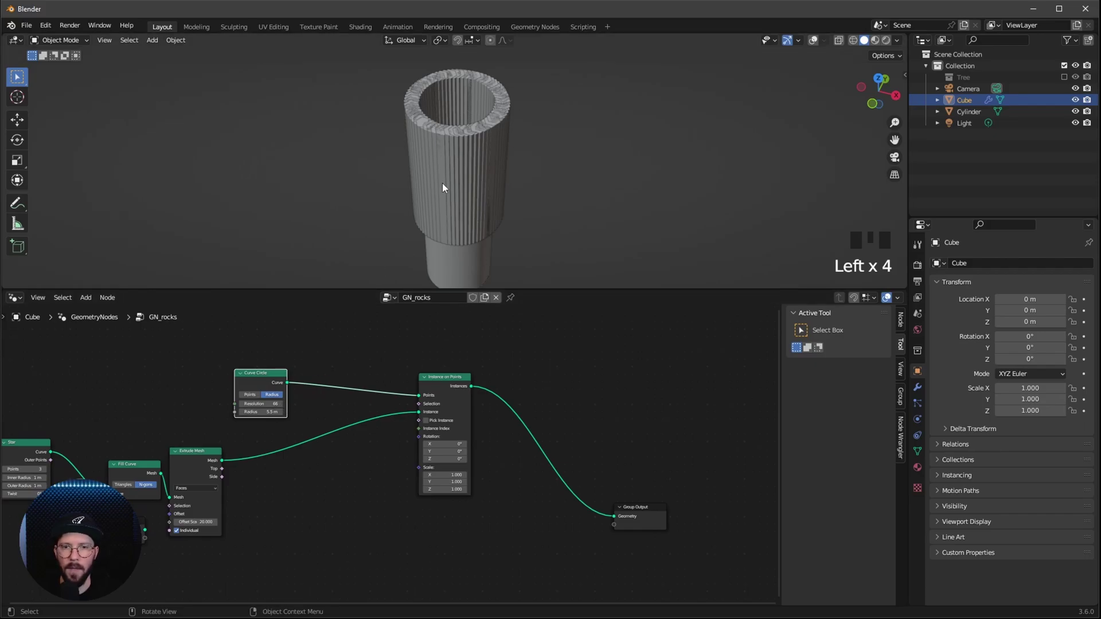
- Insert a Set Position node between Curve Circle and Instance on Points
middle_click_drag(344, 355, 323, 363)
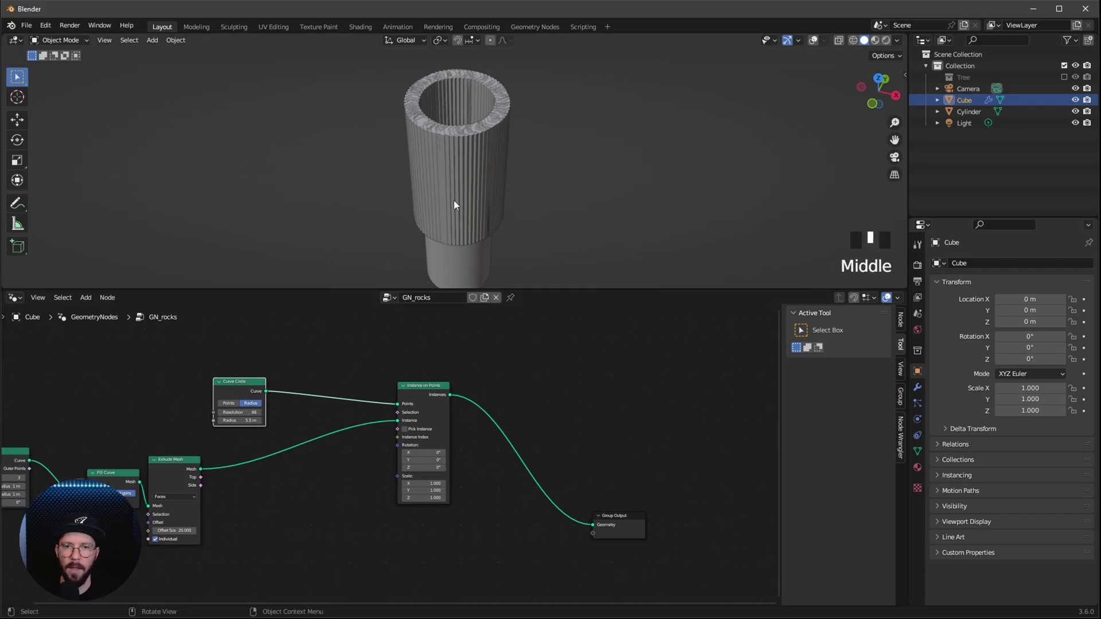
left_click(337, 363)
key("shift+a")
type("set")
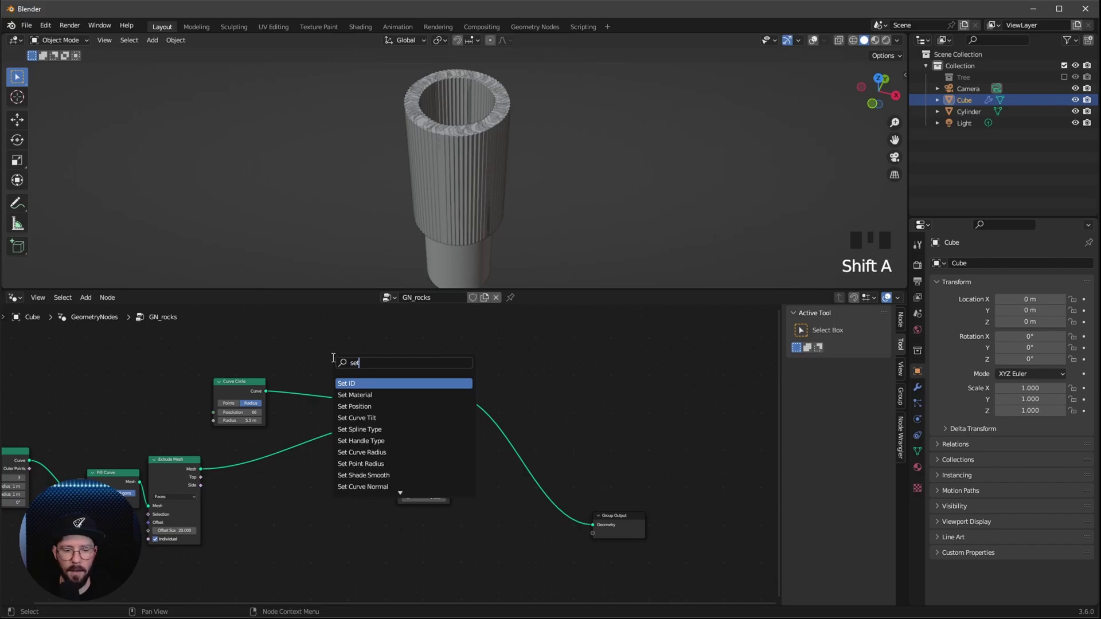
type(" pos")
key("Return")
left_click(336, 378)
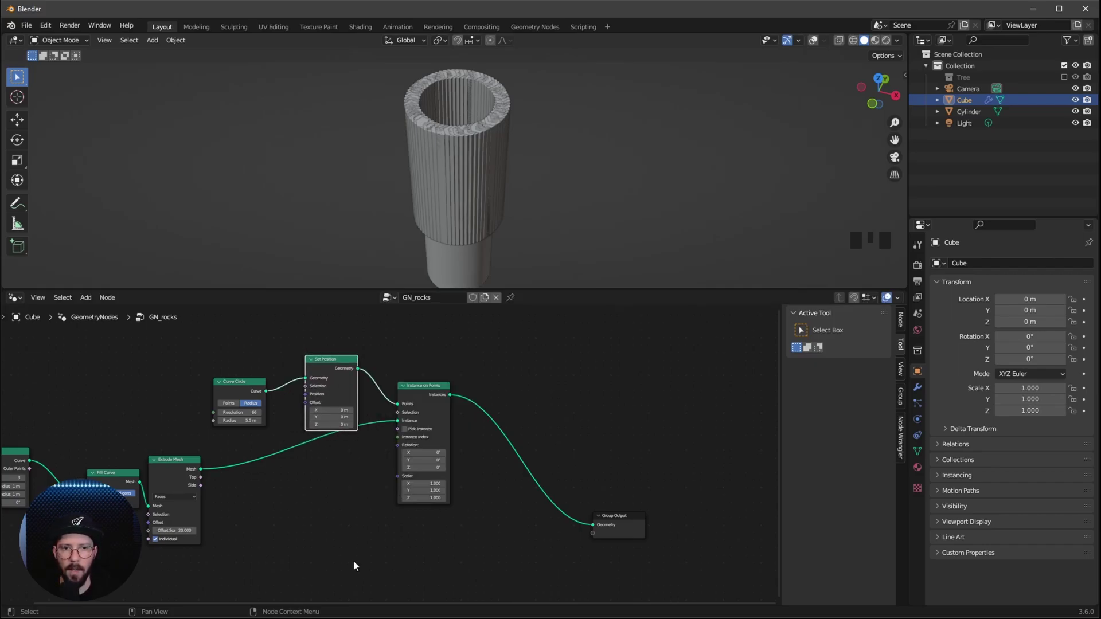
- Add a Random Value node below the Set Position node and set its data type to Vector
middle_click_drag(322, 532, 344, 509)
key("shift+a")
left_click(320, 383)
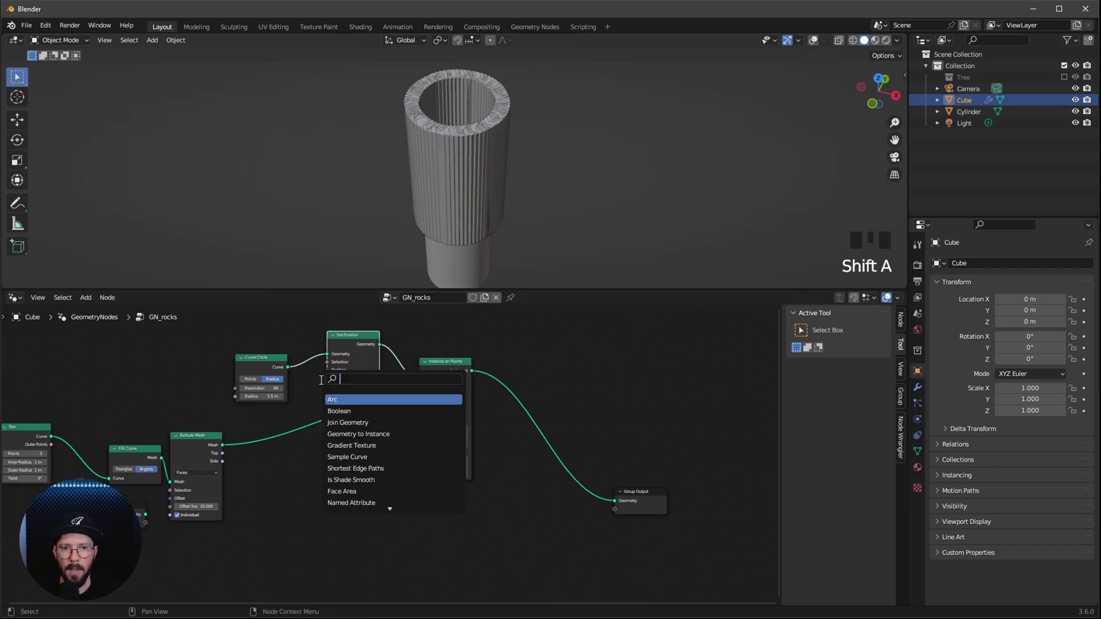
type("rand")
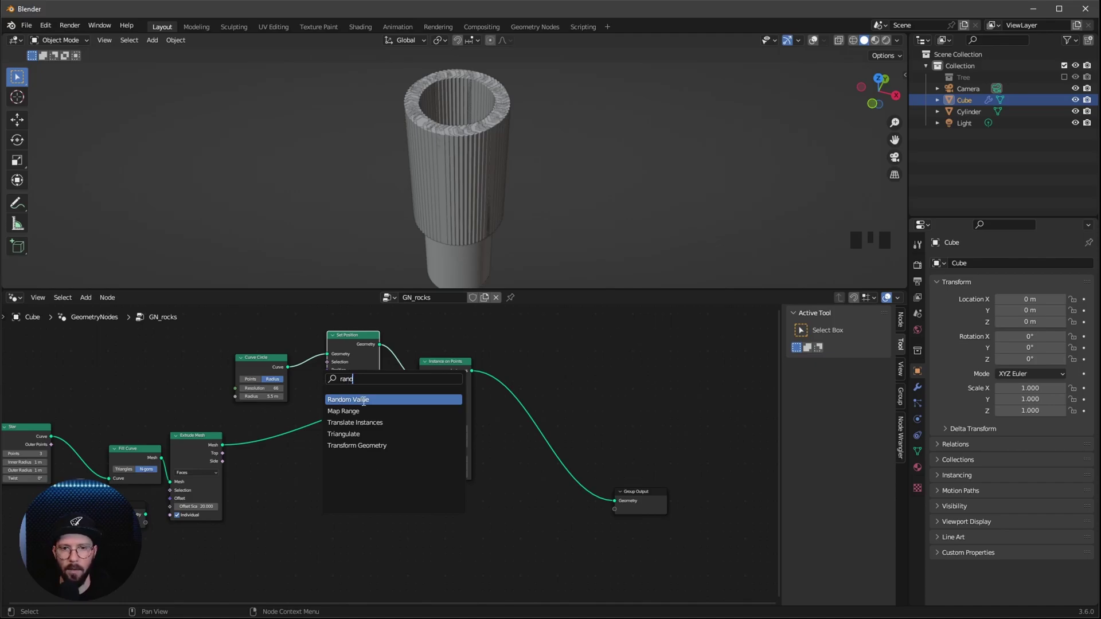
left_click(361, 399)
left_click(293, 476)
scroll(433, 483, "up", 2)
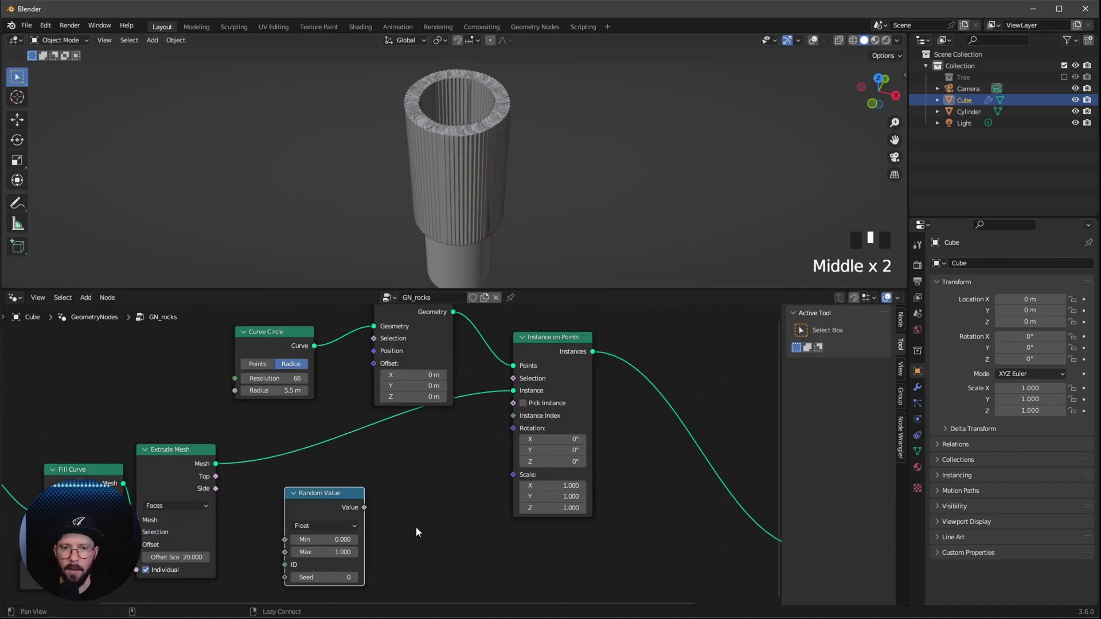
middle_click_drag(320, 516, 361, 452)
left_click(363, 459)
left_click(355, 463)
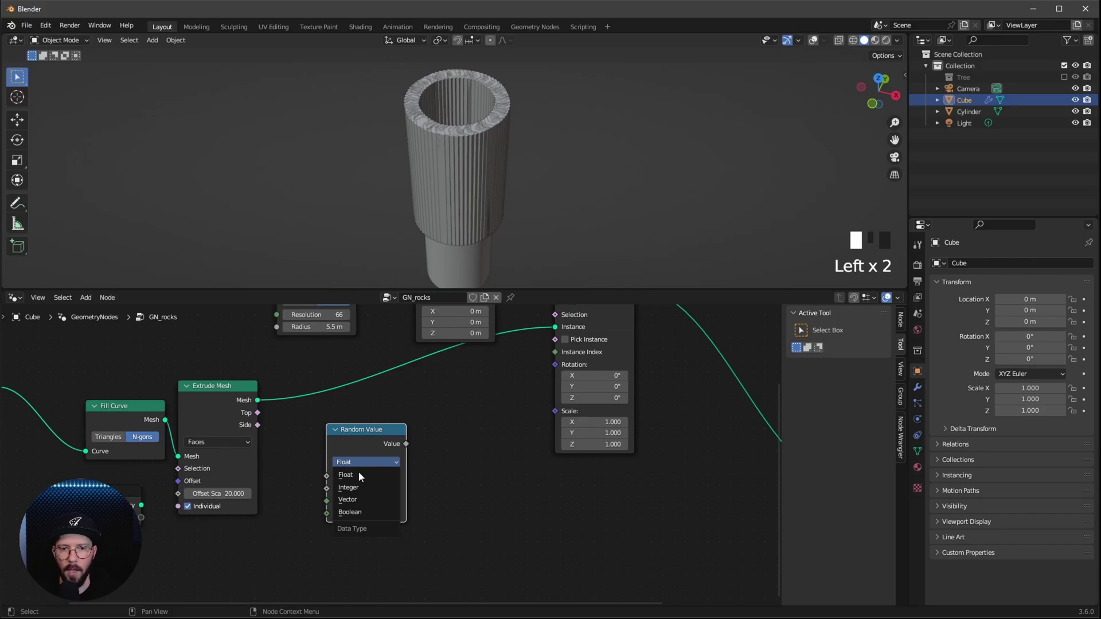
left_click(370, 505)
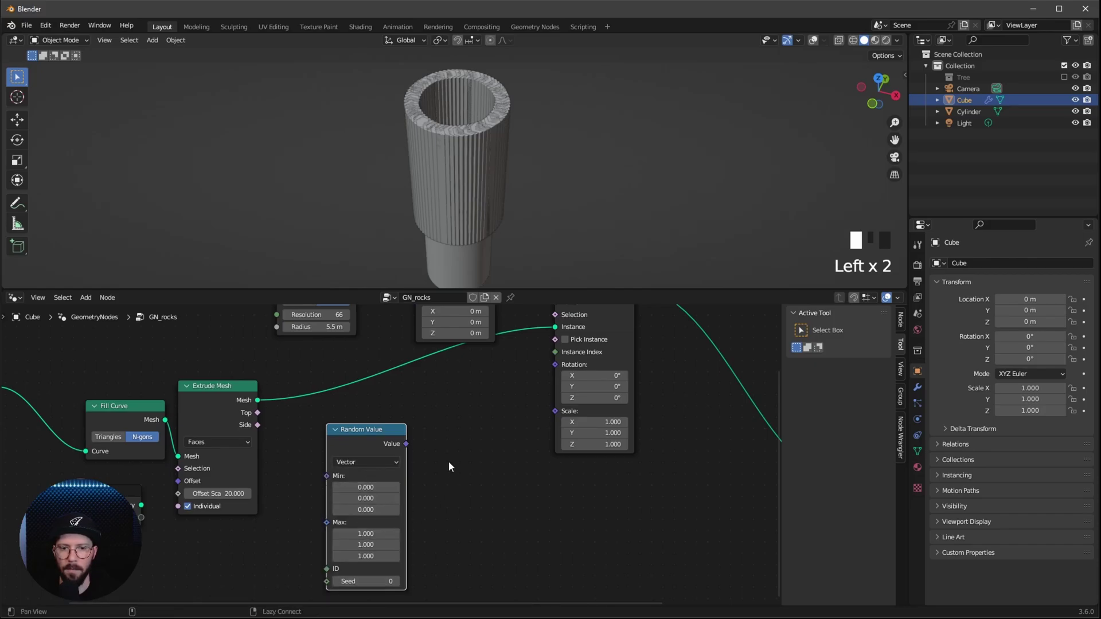
- Connect the vector Random Value output to the Offset input of Set Position
middle_click_drag(447, 462, 452, 481)
middle_click_drag(458, 542, 459, 505)
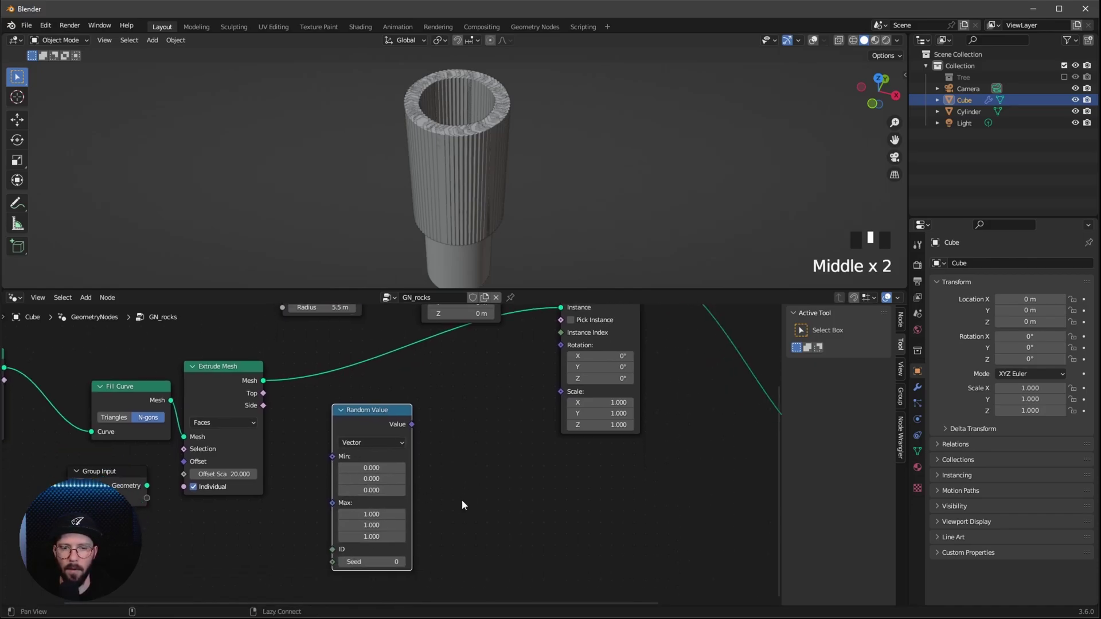
middle_click_drag(434, 420, 417, 480)
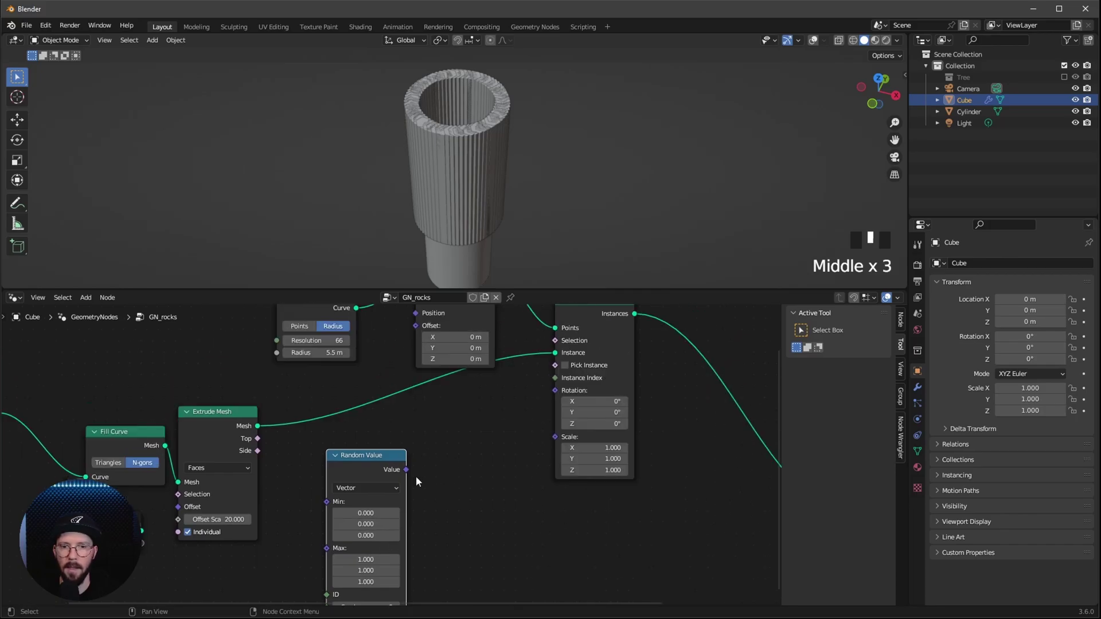
left_click_drag(407, 469, 416, 325)
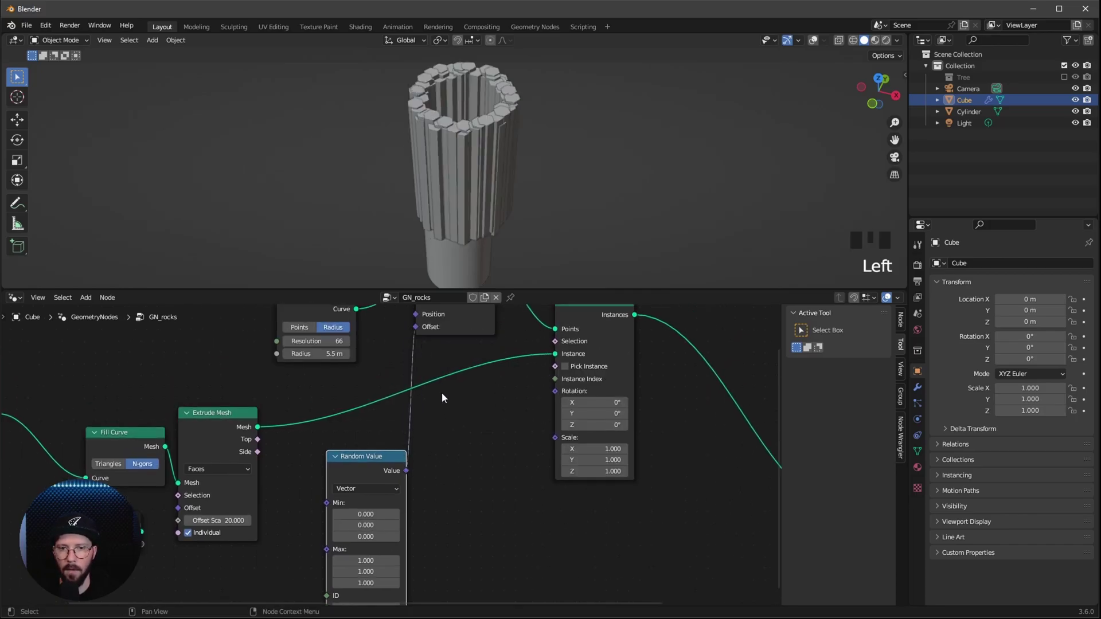
- Set the Random Value node's Max to 0, 0, -4 so the columns are offset only along Z
middle_click_drag(392, 559, 404, 508)
left_click_drag(403, 509, 376, 521)
left_click(505, 481)
type("0")
key("Return")
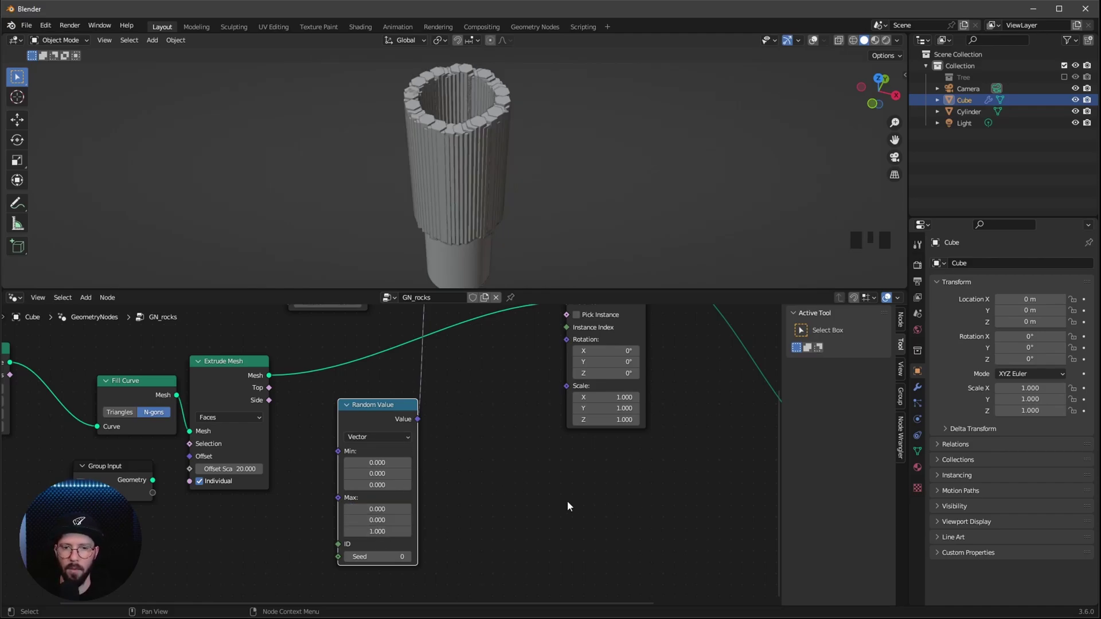
left_click(374, 533)
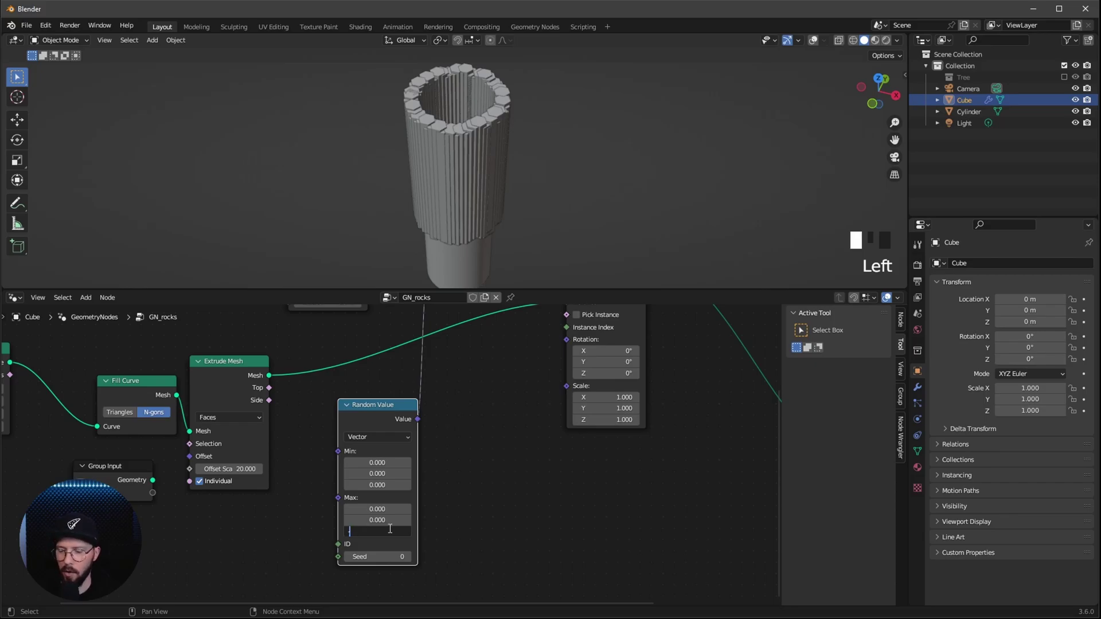
type("-4")
key("Return")
middle_click_drag(561, 188, 484, 166)
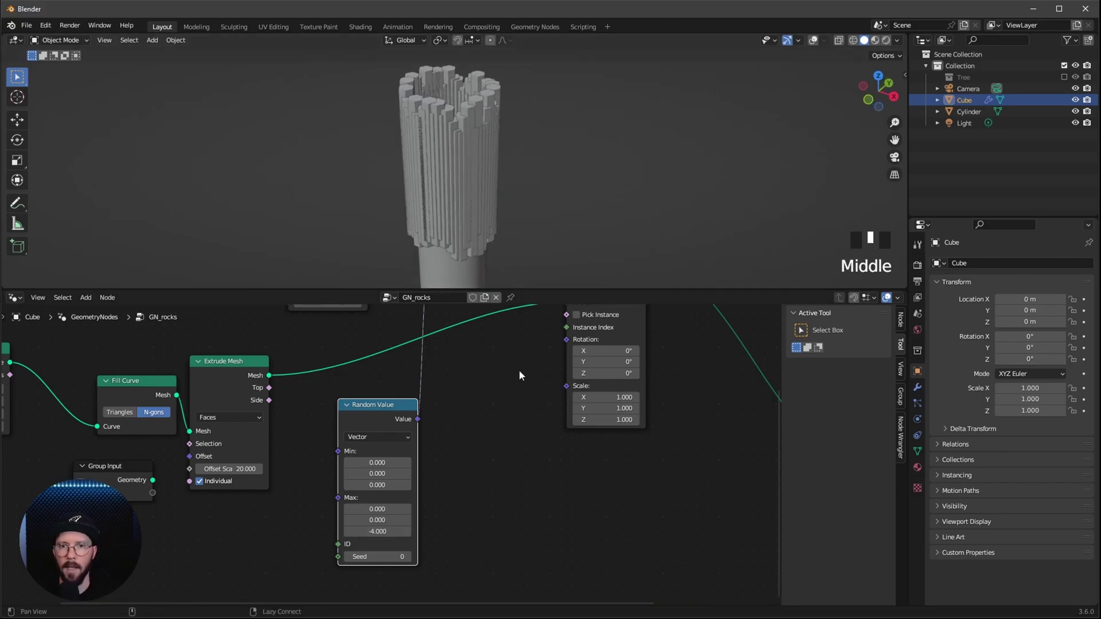
- Duplicate the vector Random Value node and connect the copy to the Rotation input of Instance on Points
middle_click_drag(532, 408, 460, 475)
key("shift+a")
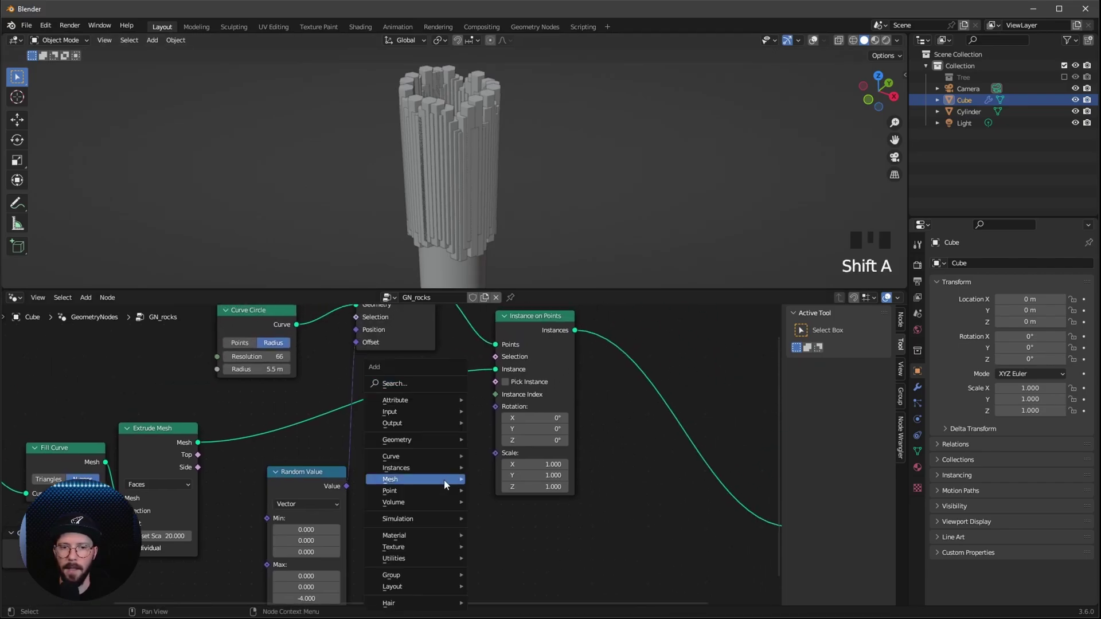
left_click(317, 487)
middle_click_drag(353, 523, 339, 465)
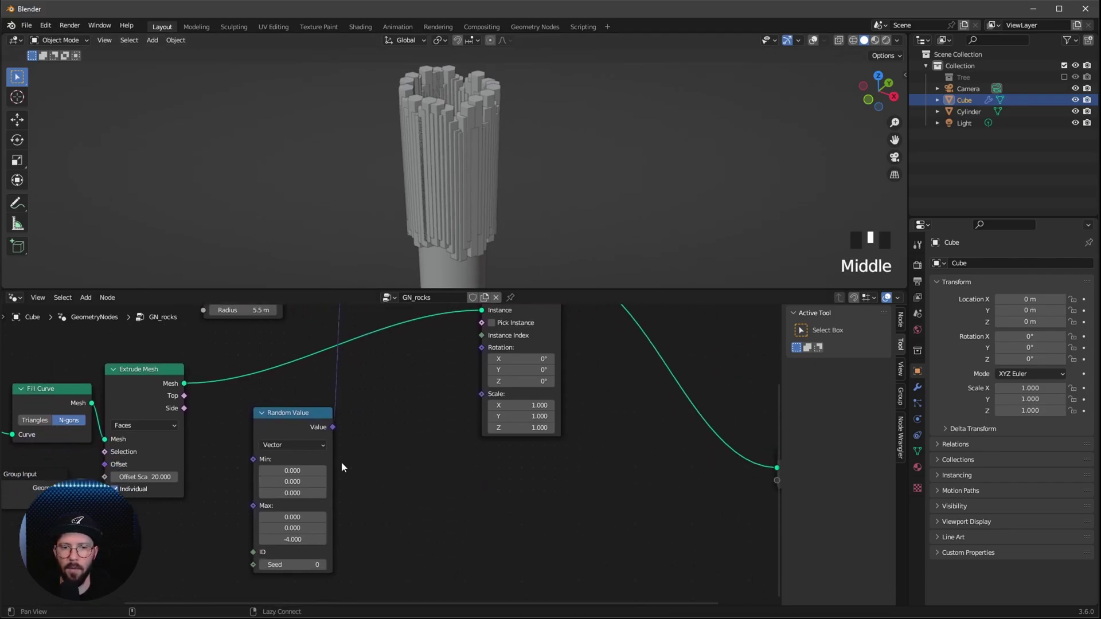
left_click(294, 414)
key("shift+d")
left_click(418, 437)
middle_click_drag(506, 487, 450, 486)
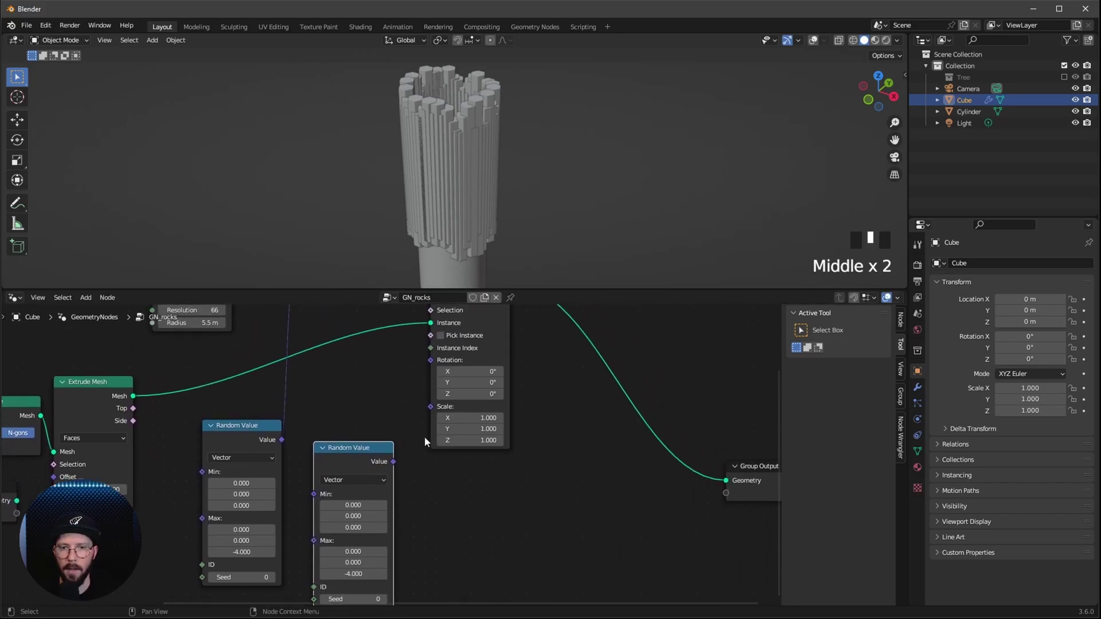
left_click_drag(393, 461, 431, 360)
- Set the Z component of Max to 10 on the Random Value node that drives Rotation
middle_click_drag(469, 553, 478, 472)
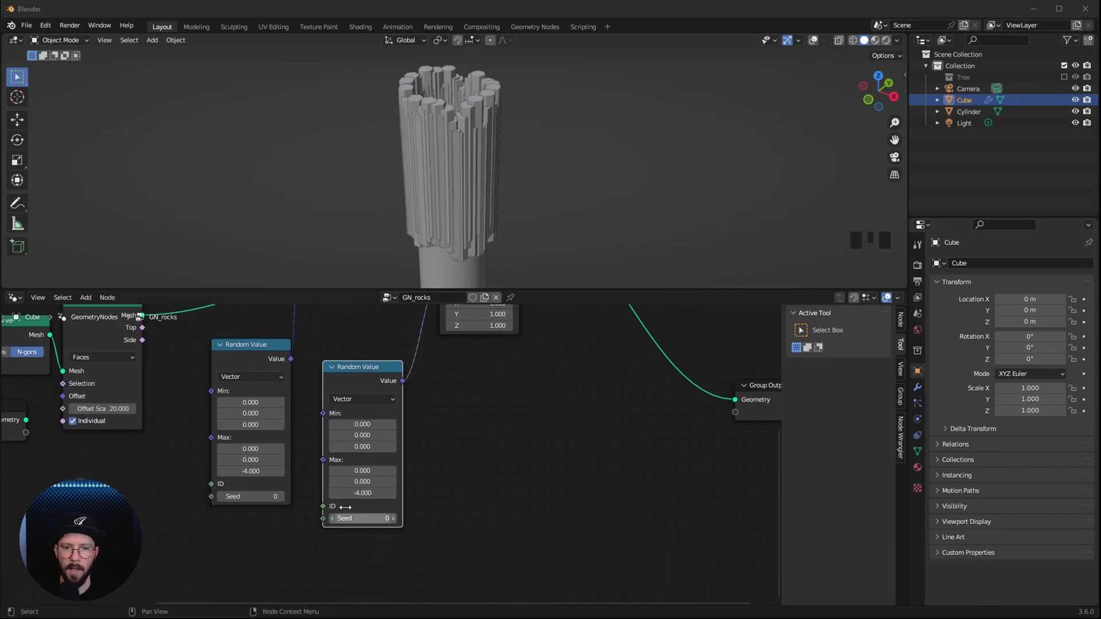
left_click(362, 493)
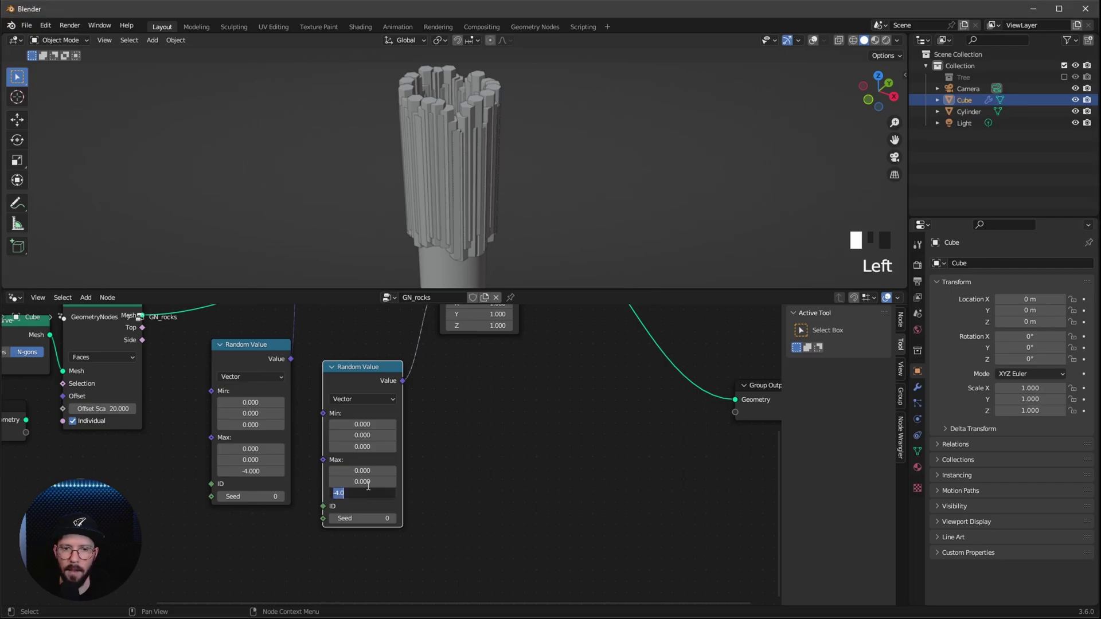
type("10")
key("Return")
- Add a Float Random Value node and connect its Value output to the Scale input of Instance on Points
middle_click_drag(511, 457, 507, 524)
key("shift+a")
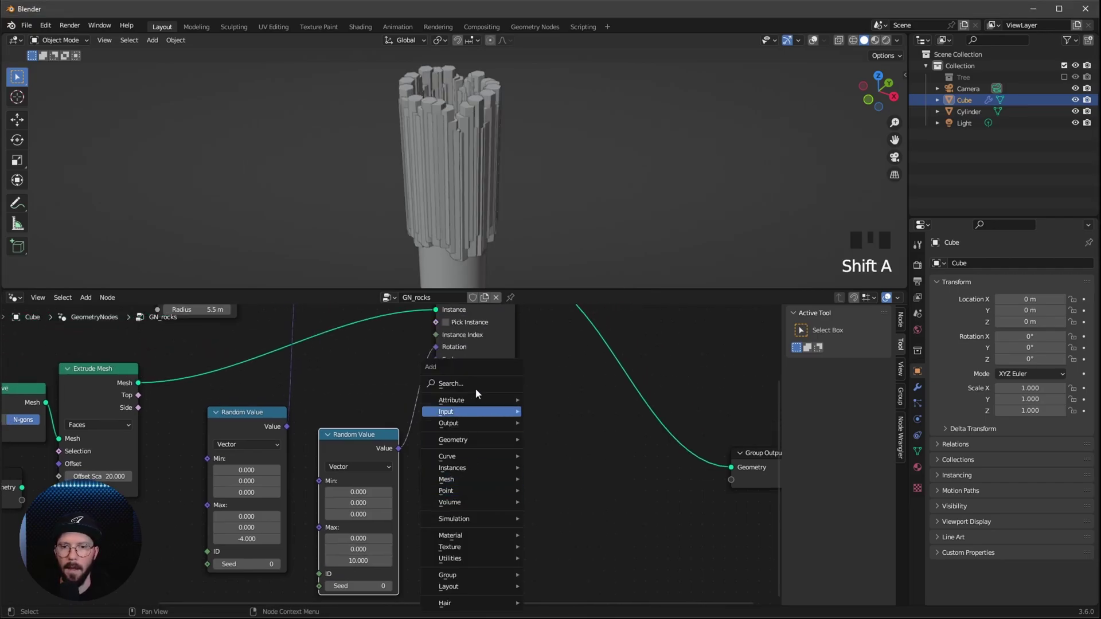
left_click(480, 383)
type("rand")
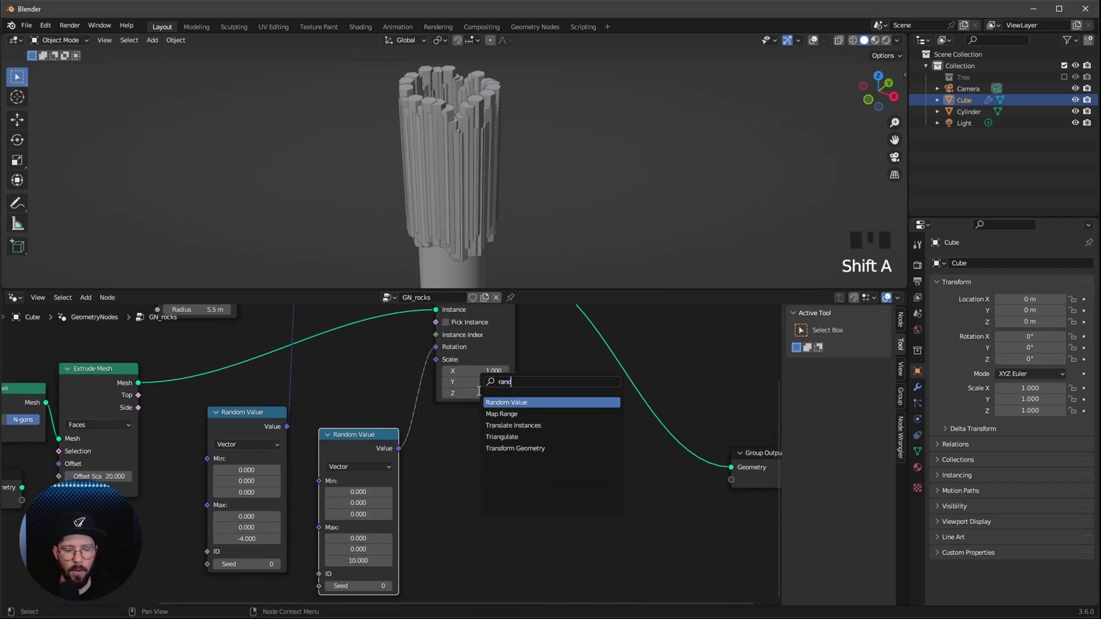
key("Return")
left_click_drag(528, 481, 436, 360)
- Set the Float Random Value node driving Scale to Min 0.25 and Max 0.8
scroll(451, 398, "up", 2)
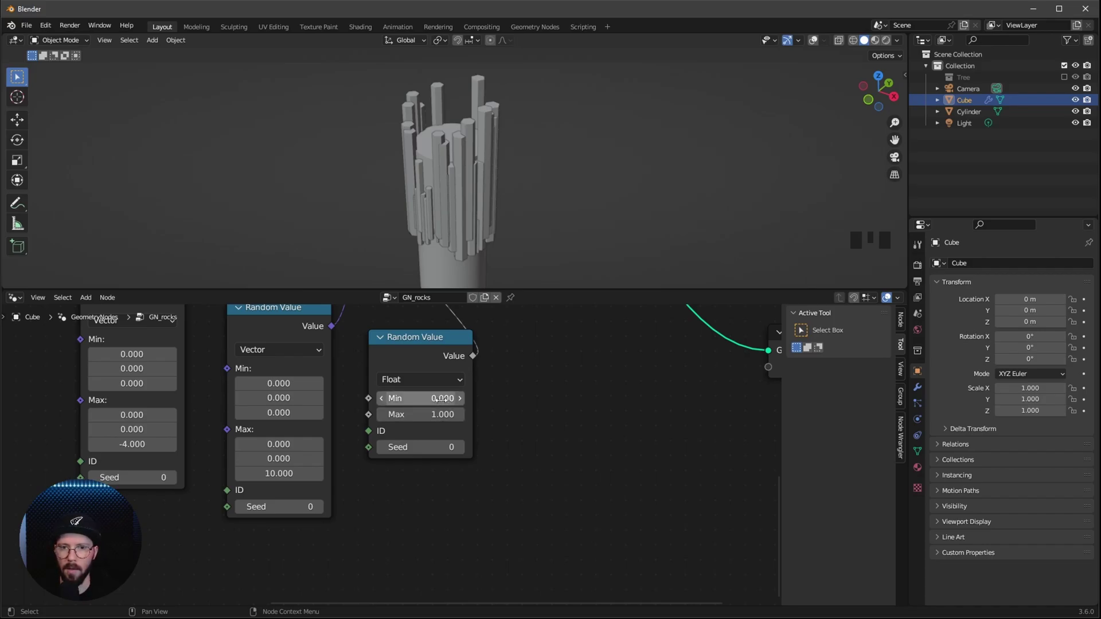
left_click(442, 398)
type(".2")
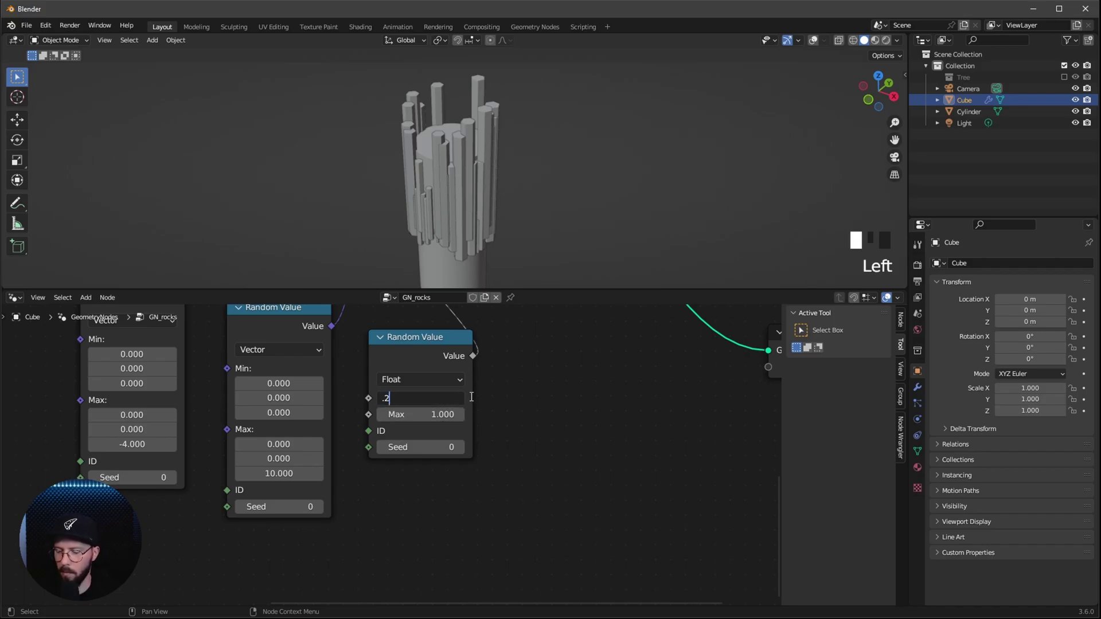
type("5")
key("Tab")
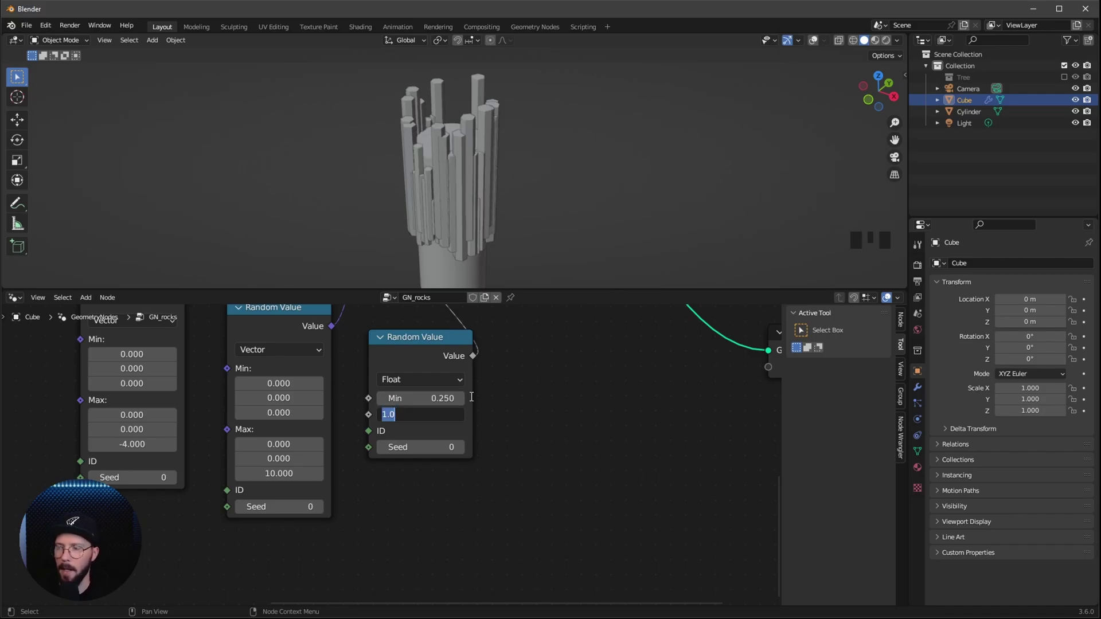
key("BackSpace")
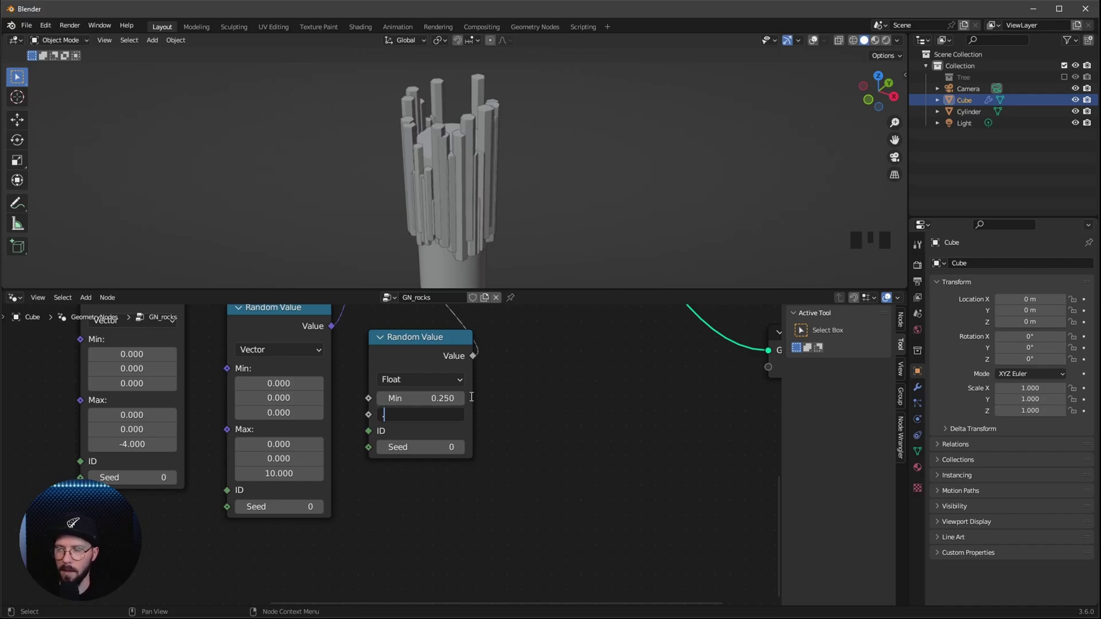
type(".8")
key("Return")
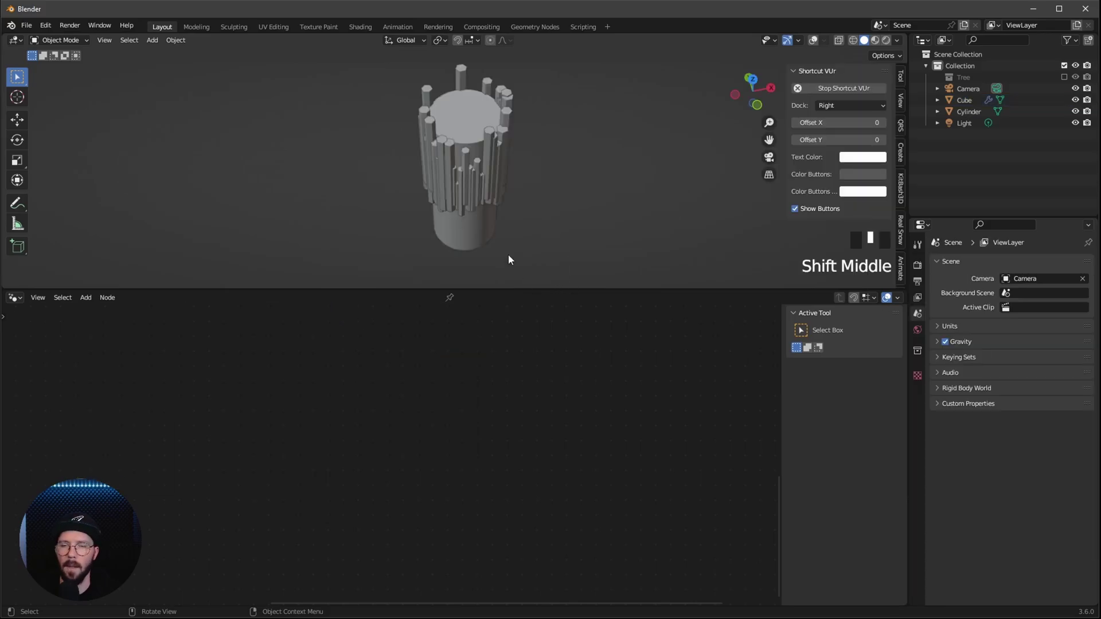
- Select the Camera object and switch the 3D viewport to the camera view
middle_click_drag(595, 209, 594, 199)
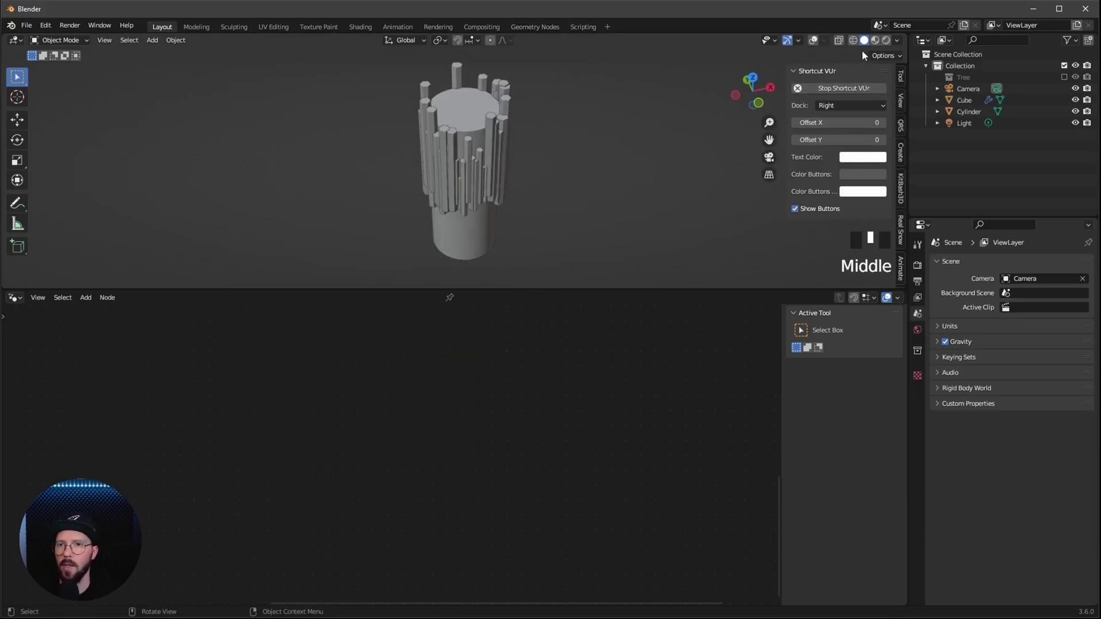
left_click(964, 90)
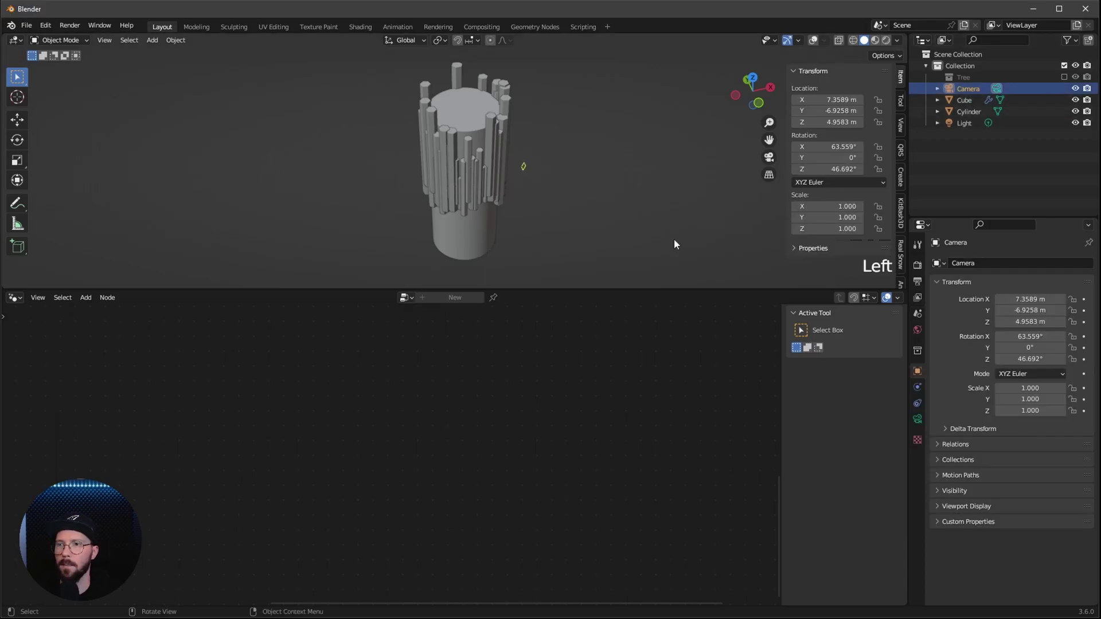
key("KP_0")
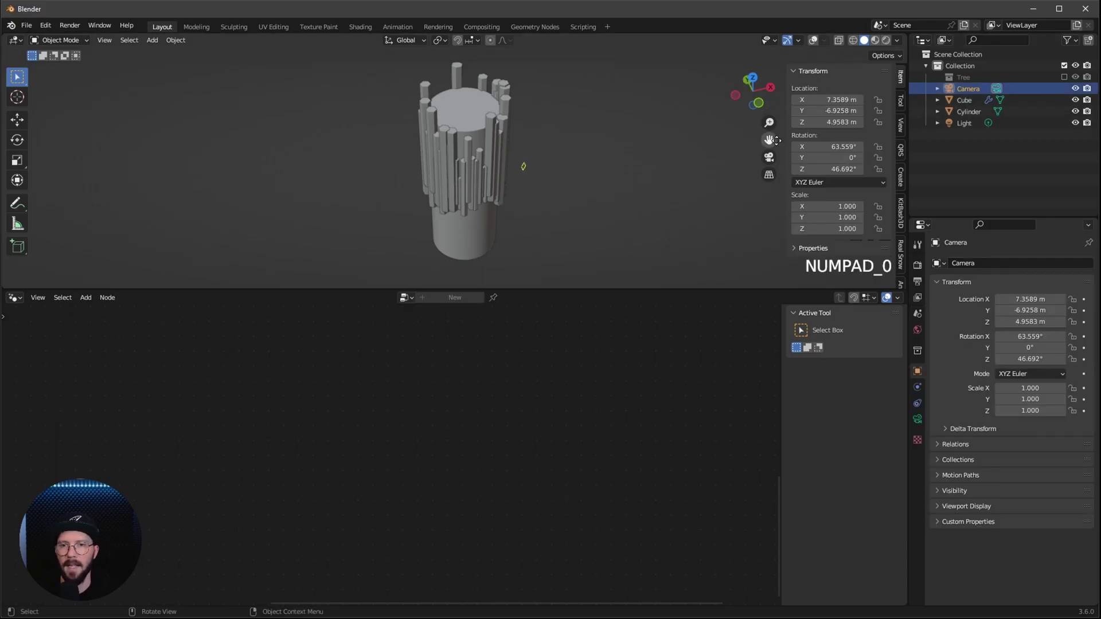
key("KP_0")
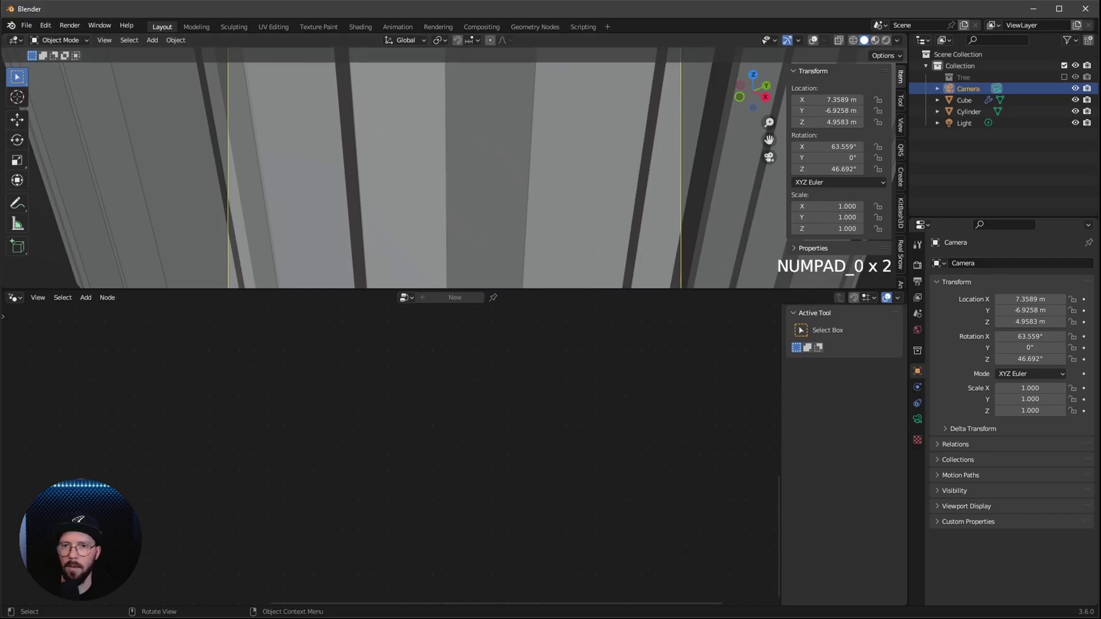
- Set the camera's location to X 2.5 m, Y -35 m and Z -3 m
left_click(847, 101)
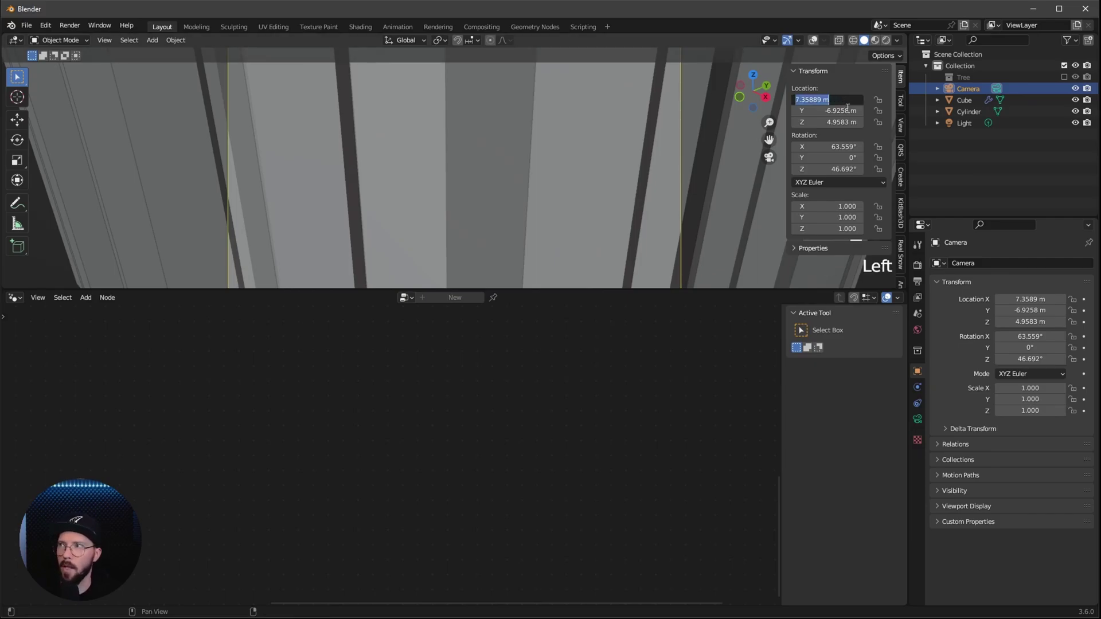
type("2.5")
key("Tab")
type("-3")
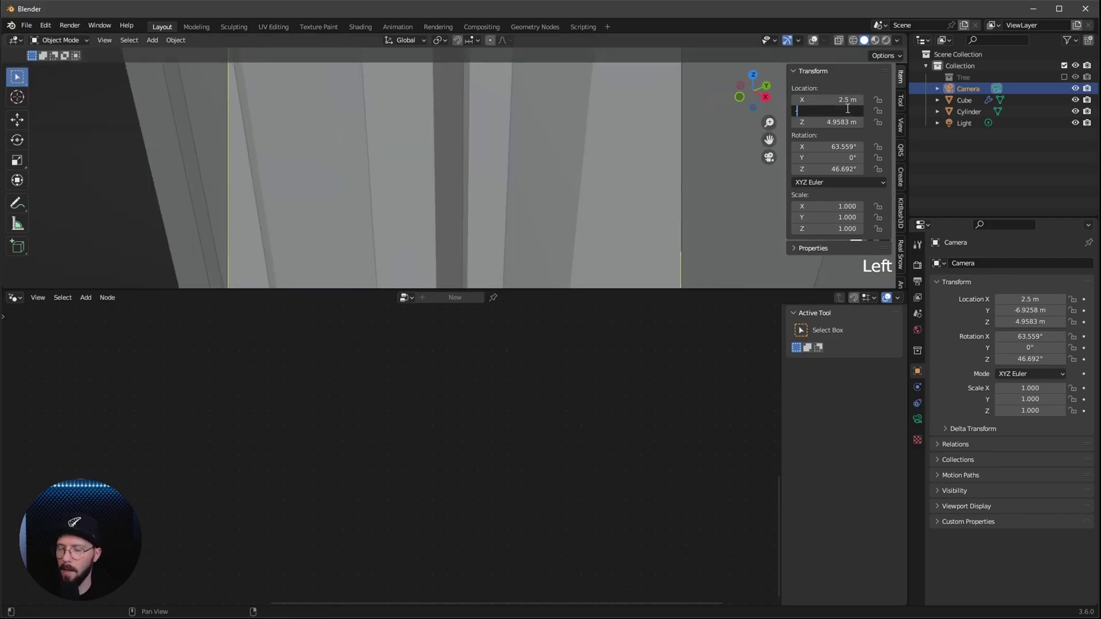
type("5")
key("Tab")
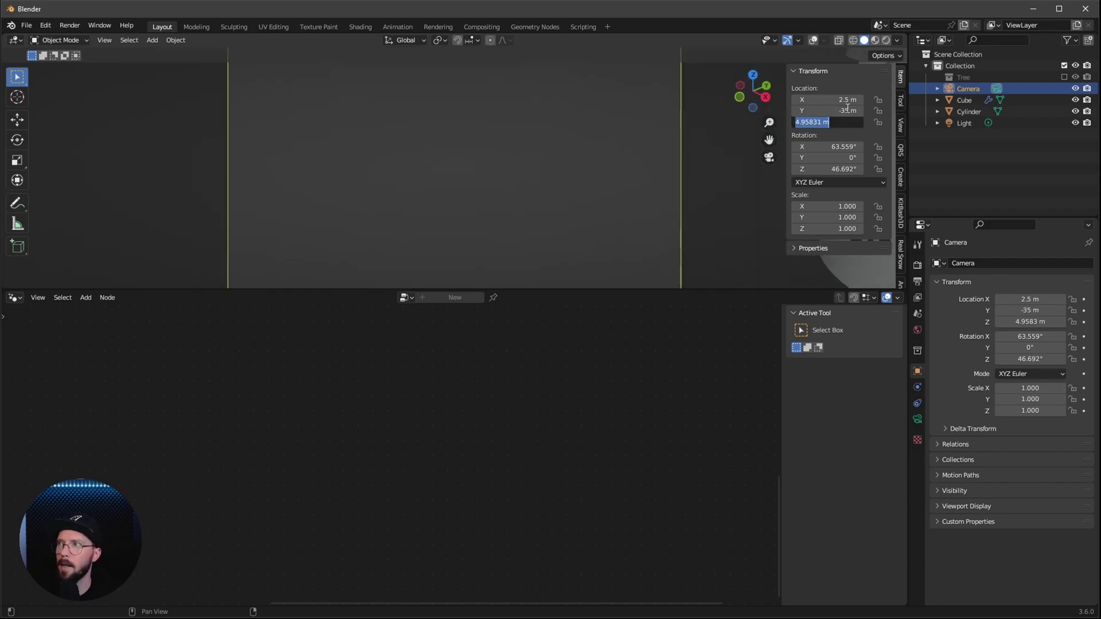
key("BackSpace")
key("Tab")
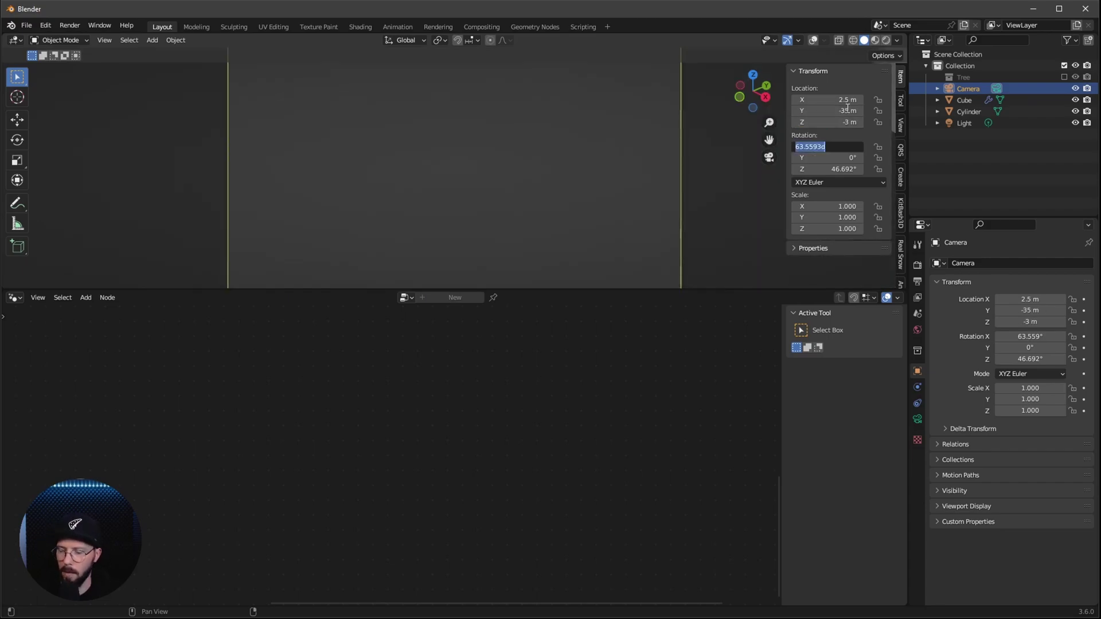
- Set the camera's rotation to X 125° and Z 1.5°, keeping Y at 0°
type("125")
key("Tab")
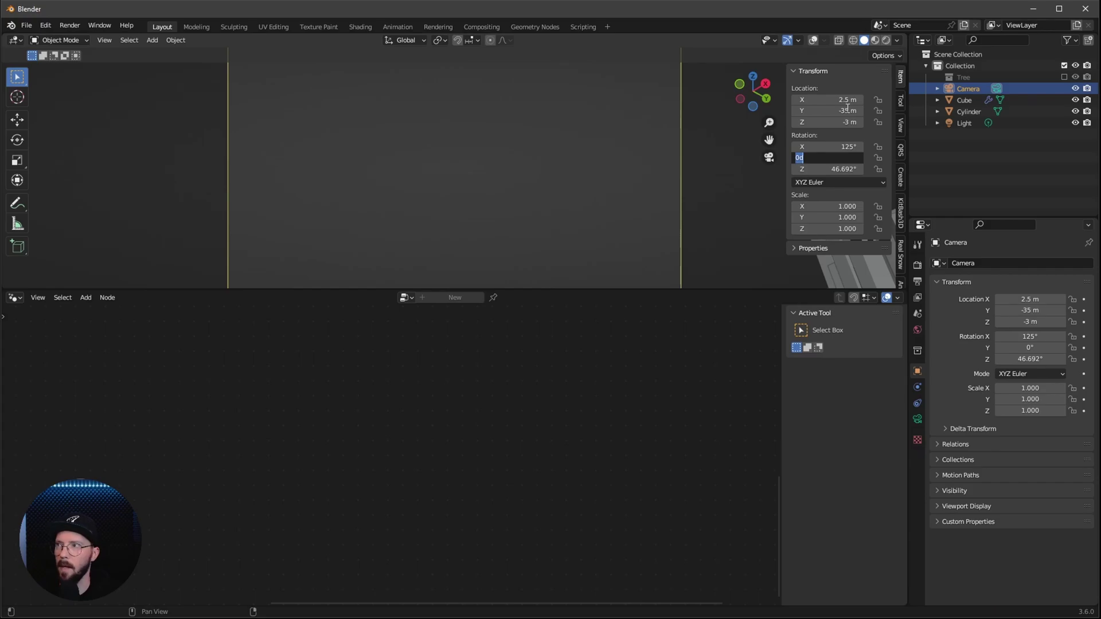
key("Tab")
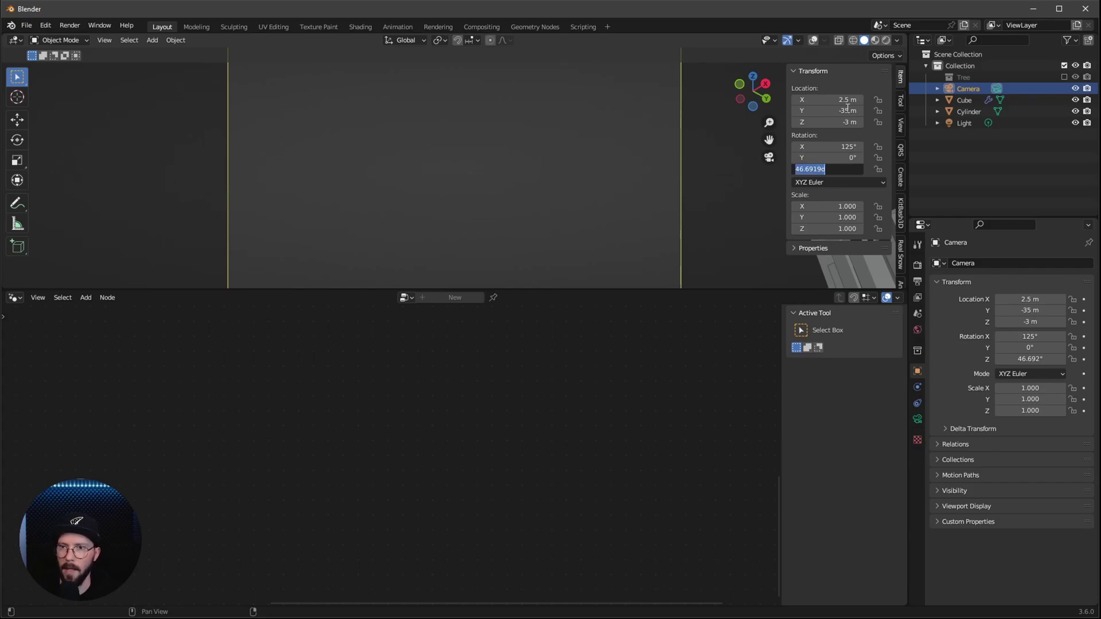
type("1.5")
key("Return")
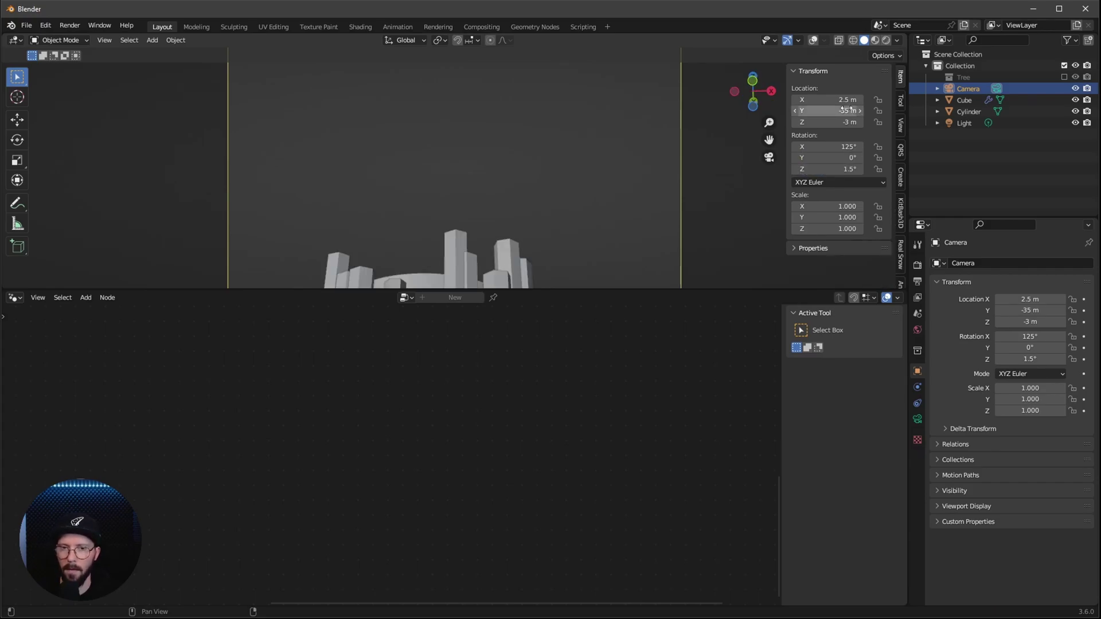
middle_click_drag(602, 172, 587, 229, "shift")
left_click(918, 419)
left_click(1037, 299)
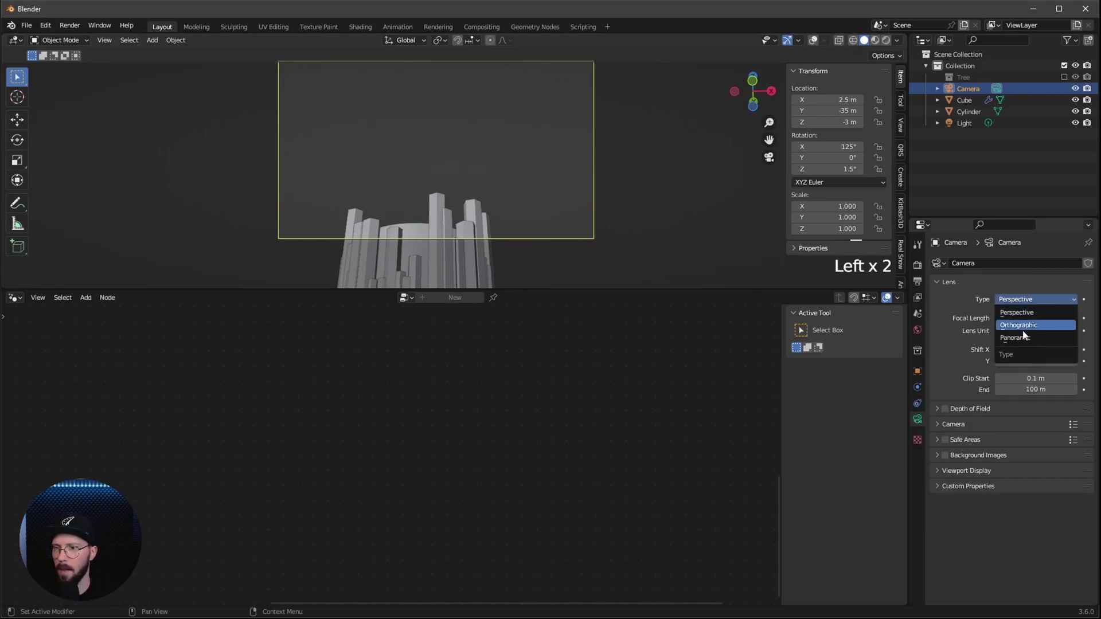
key("Escape")
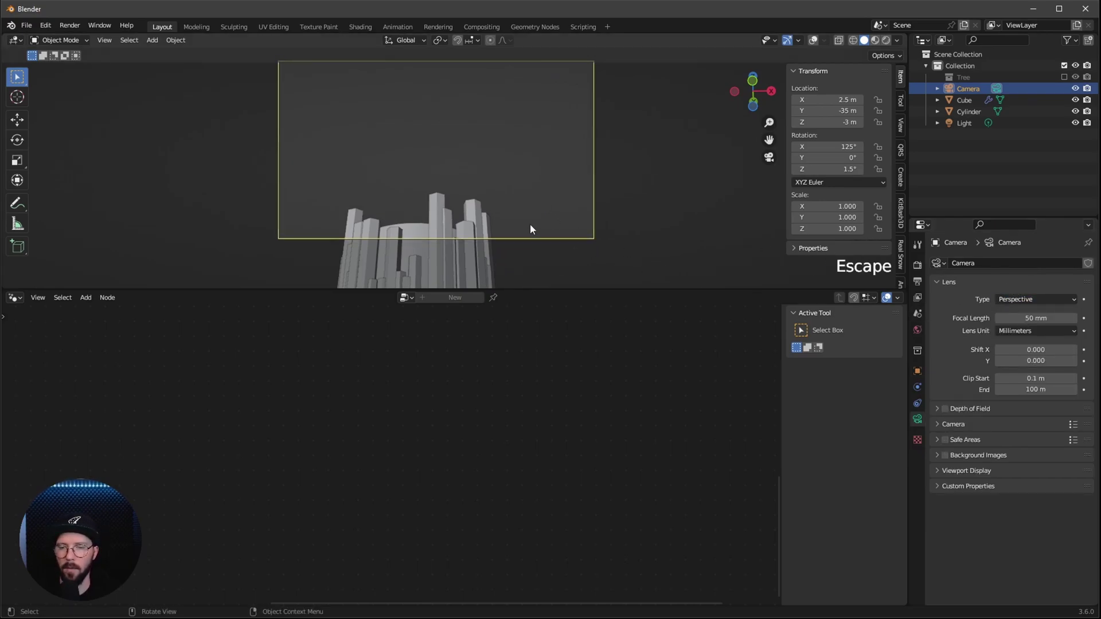
key("z")
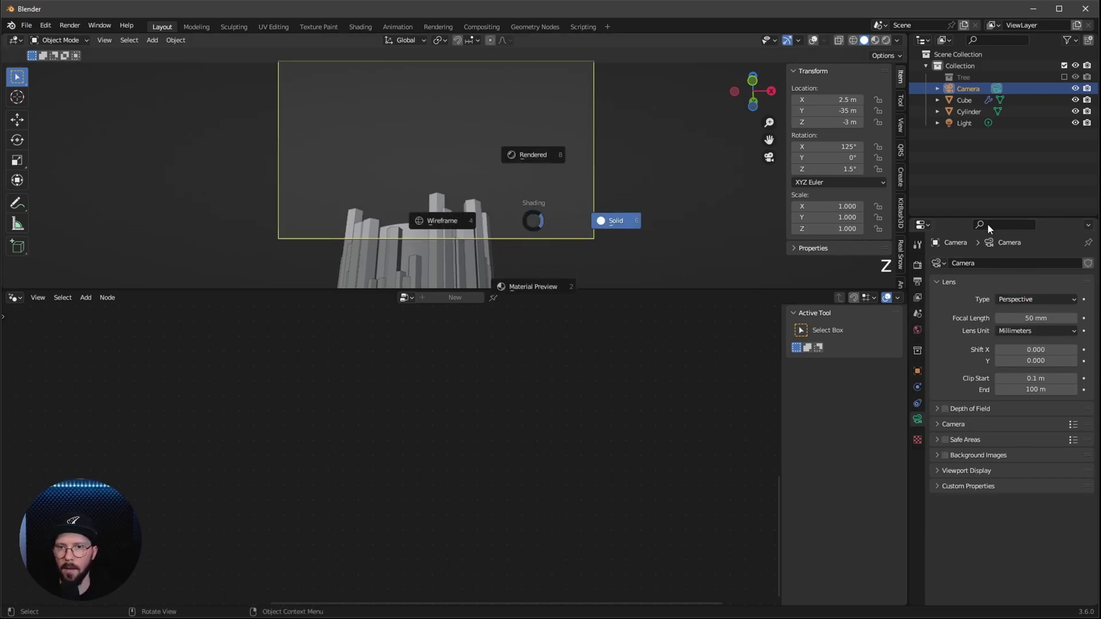
- Set the render engine to Cycles with GPU Compute as the device, and show the viewport in Rendered shading
left_click(917, 264)
left_click(1024, 263)
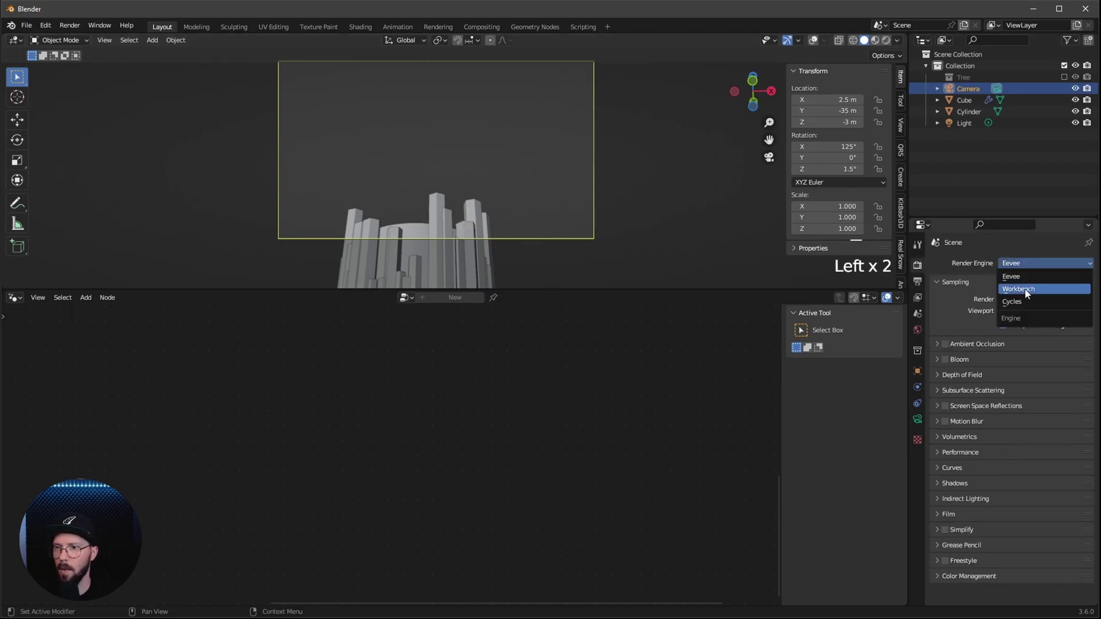
left_click(1028, 302)
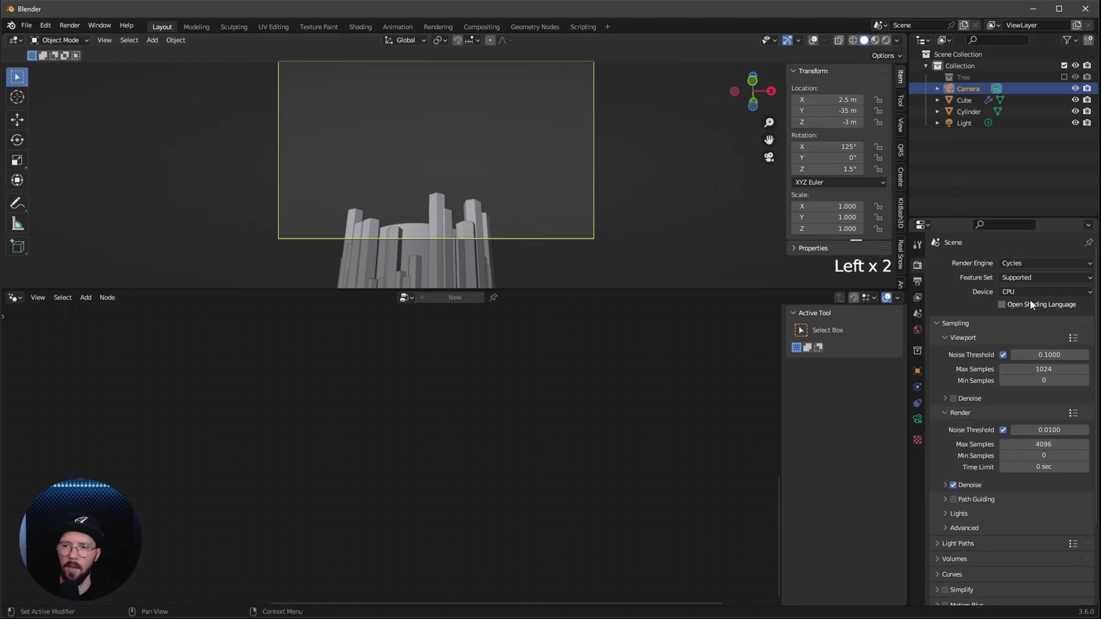
left_click_drag(1032, 292, 1038, 317)
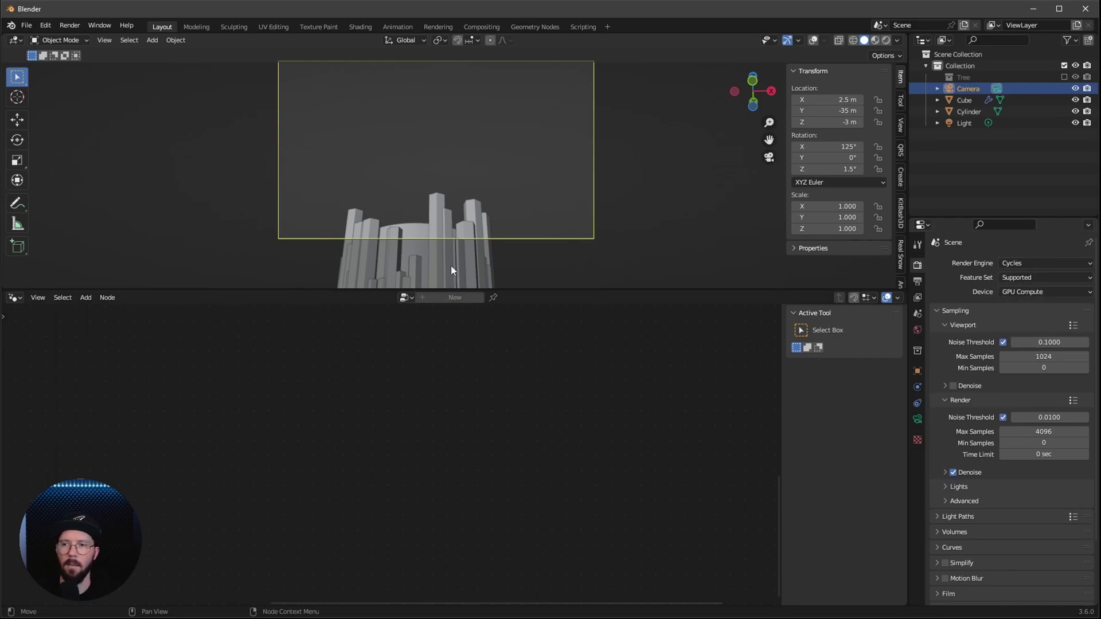
key("z")
left_click(431, 196)
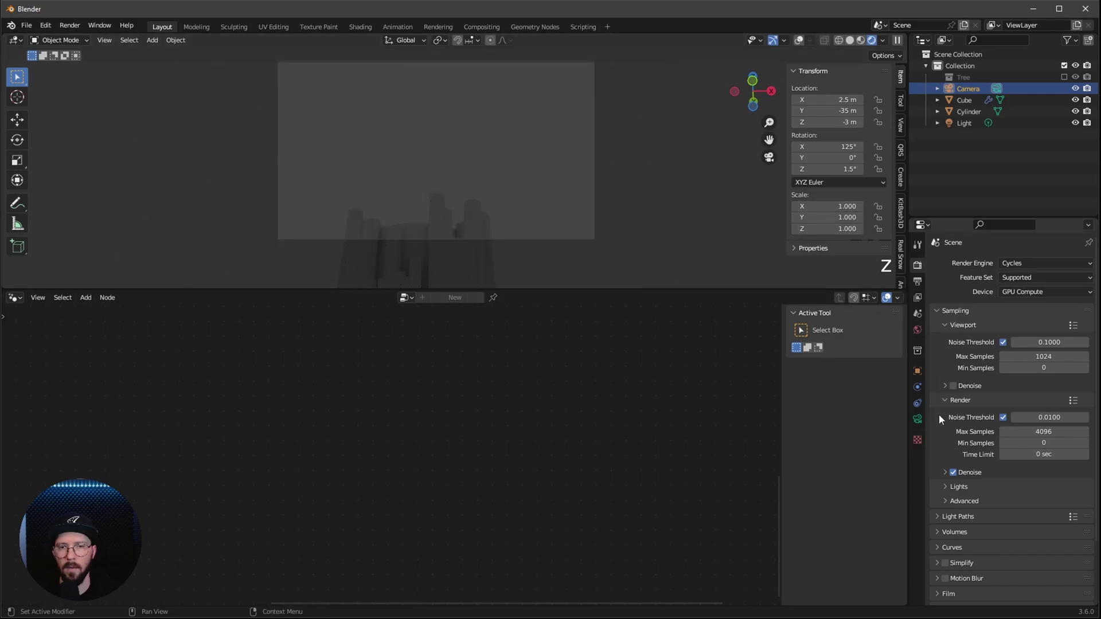
- Change the camera's lens type to Panoramic and set the Fisheye Equisolid lens value to 15
left_click(917, 419)
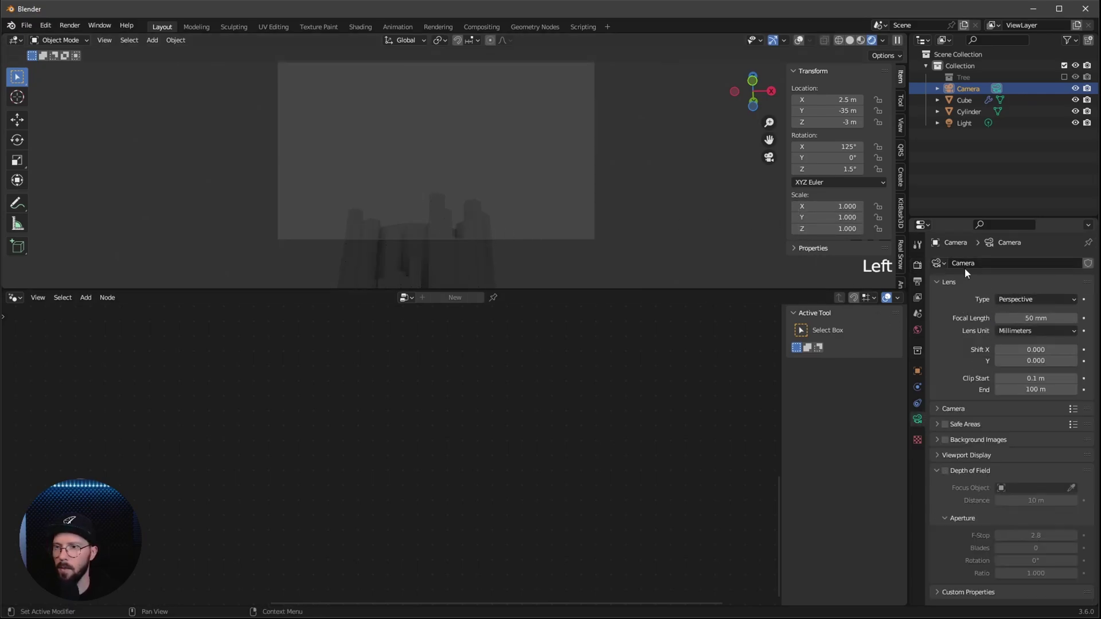
left_click_drag(1026, 300, 1038, 339)
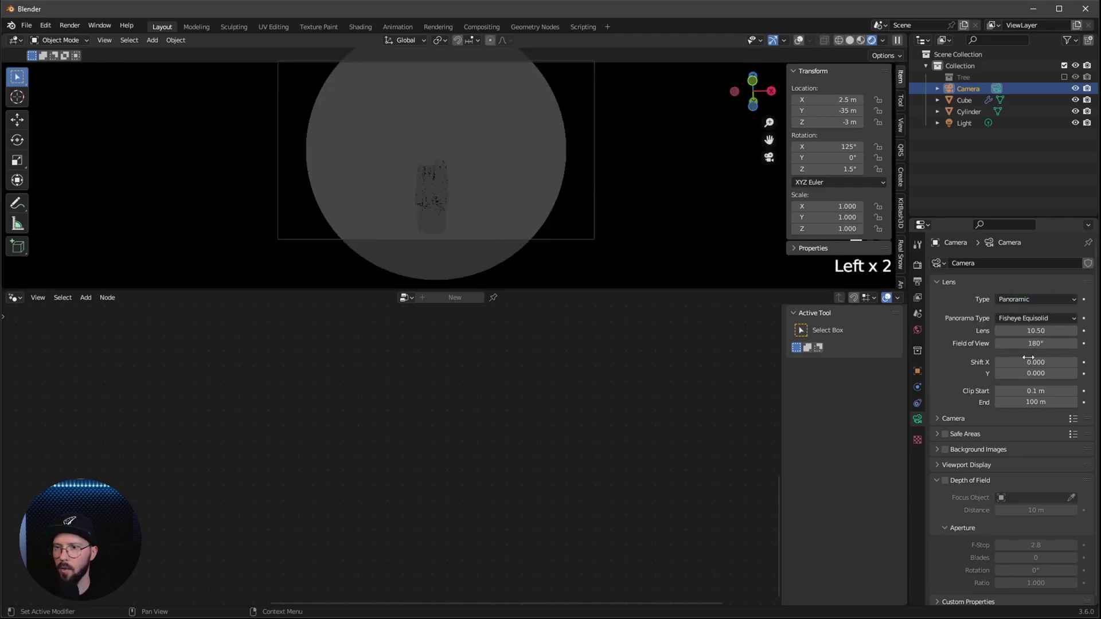
left_click(1032, 330)
type("1")
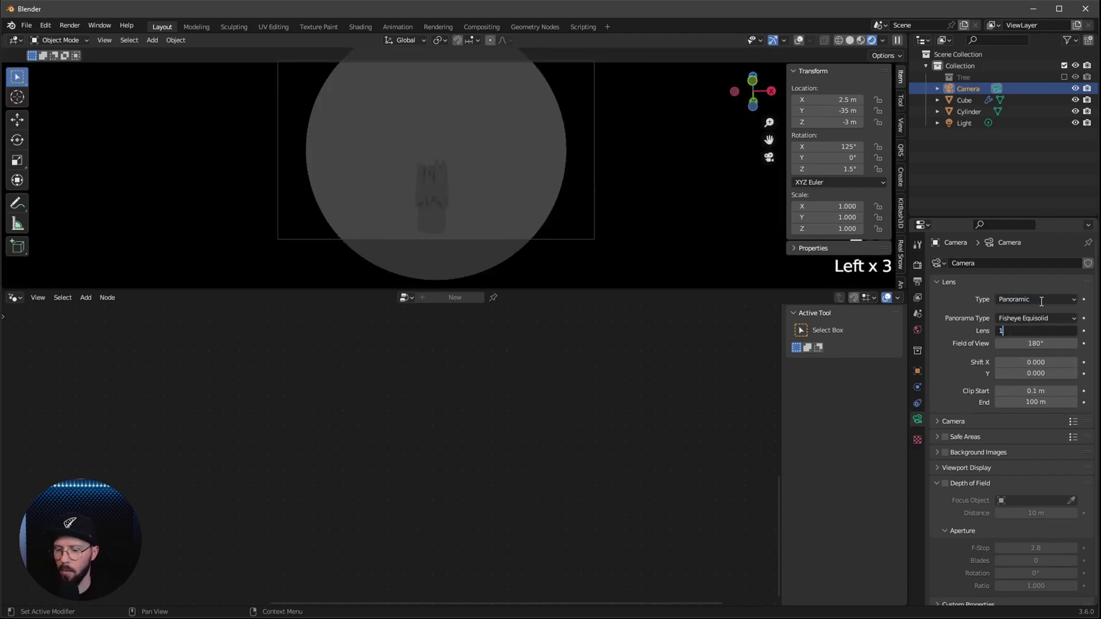
type("5")
key("Return")
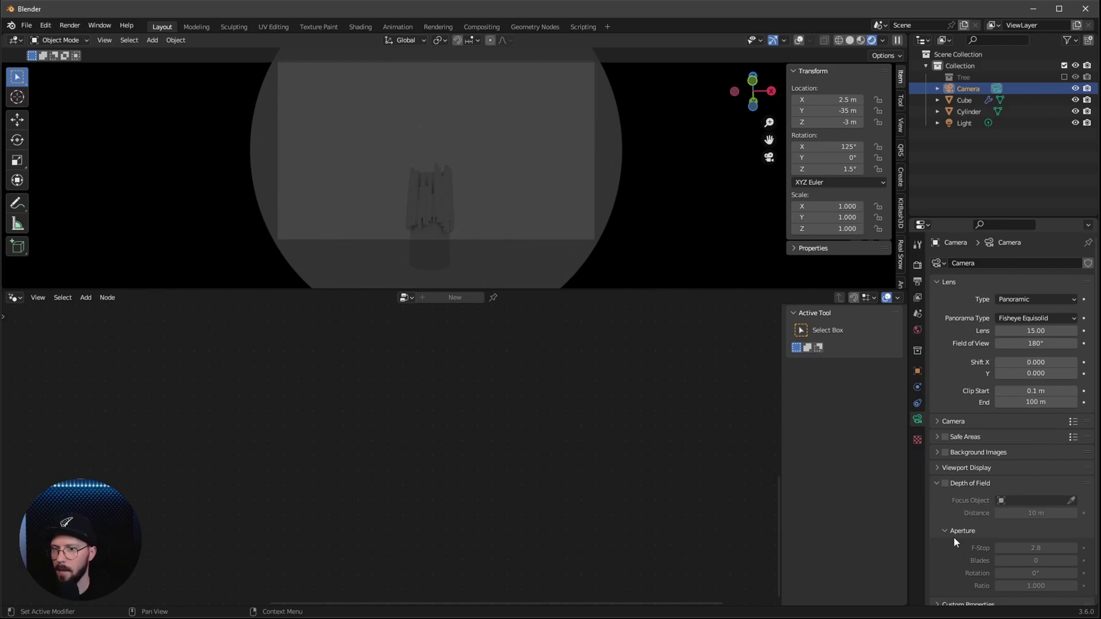
- Raise the camera's Passepartout opacity to 1.000 in its viewport display settings
left_click(938, 483)
left_click(934, 468)
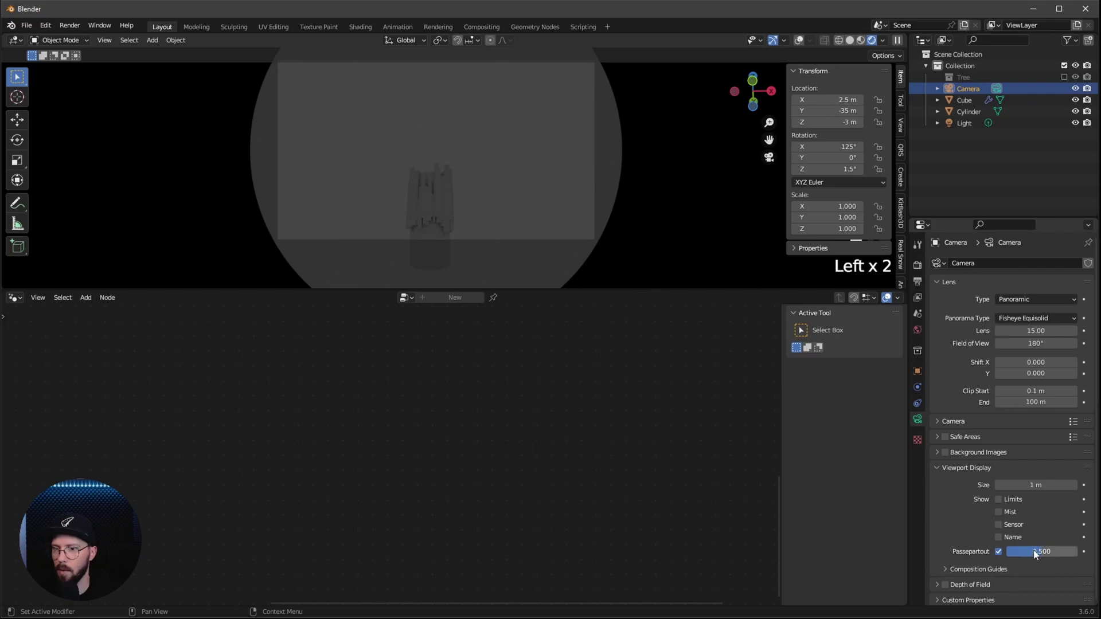
left_click_drag(1036, 553, 1077, 554)
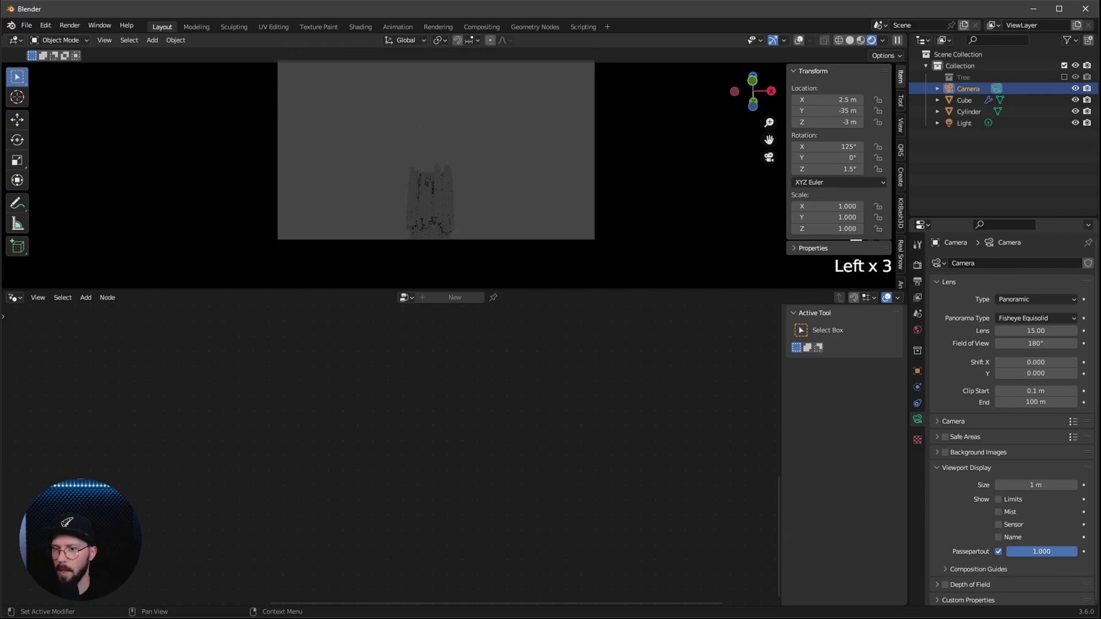
- In the Cube's GN_rocks node tree, add a Join Geometry node before Group Output and connect the duplicated Instance on Points to it
left_click(965, 101)
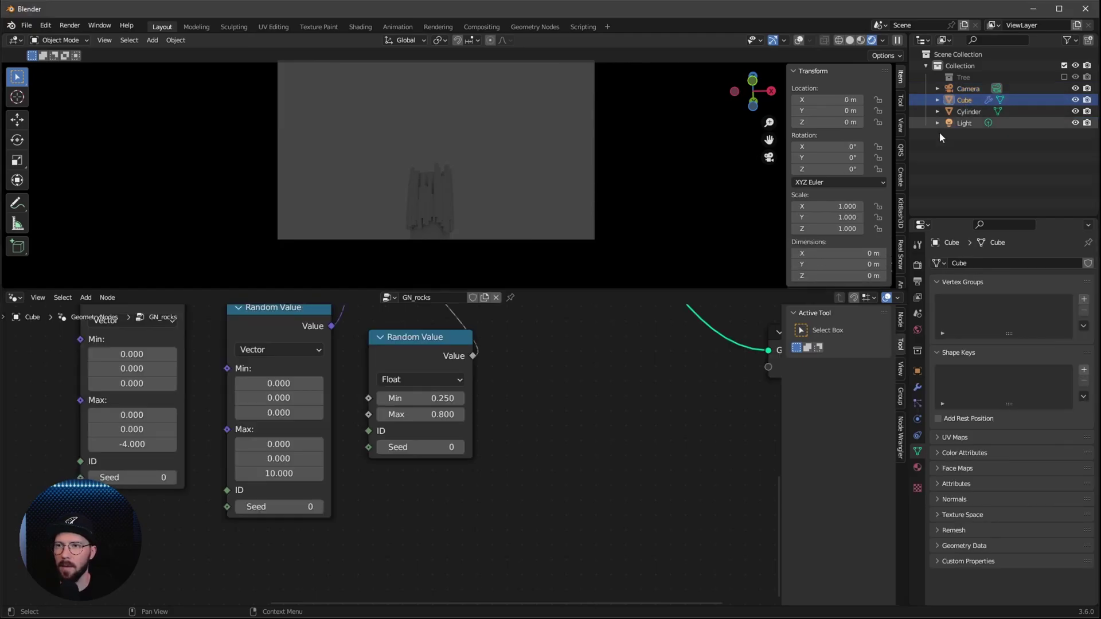
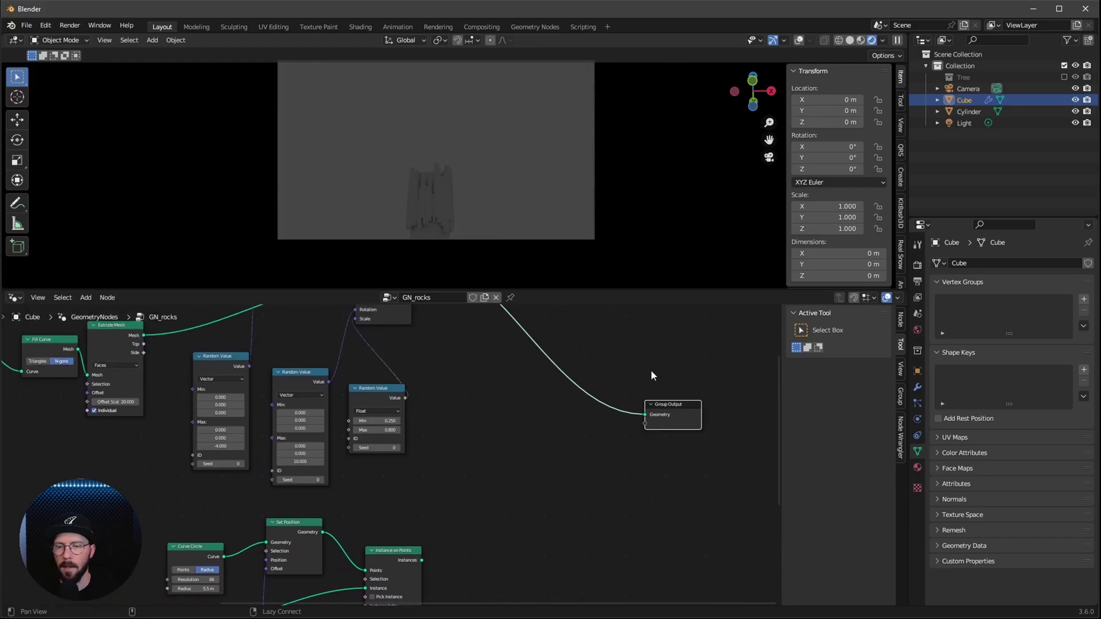
key("shift+a")
left_click(565, 284)
type("join")
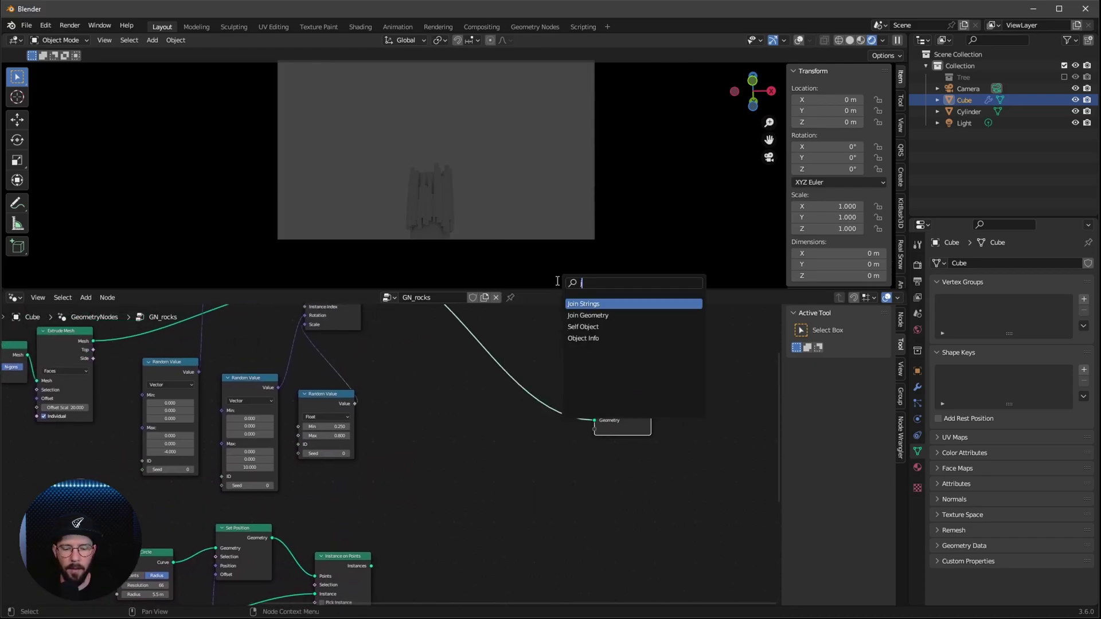
left_click(593, 315)
left_click(550, 433)
middle_click_drag(546, 504, 575, 450)
left_click_drag(400, 512, 533, 365)
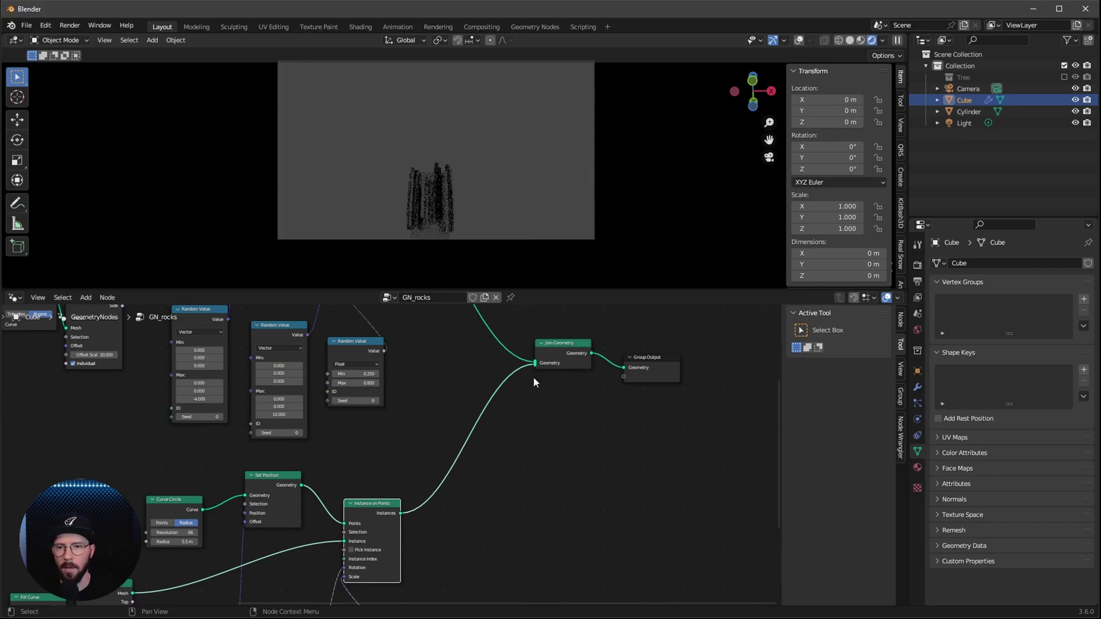
- Set both the inner and outer radius of the duplicated Star node to 5 m
scroll(525, 427, "left", 5, "ctrl")
scroll(525, 428, "down", 3, "shift")
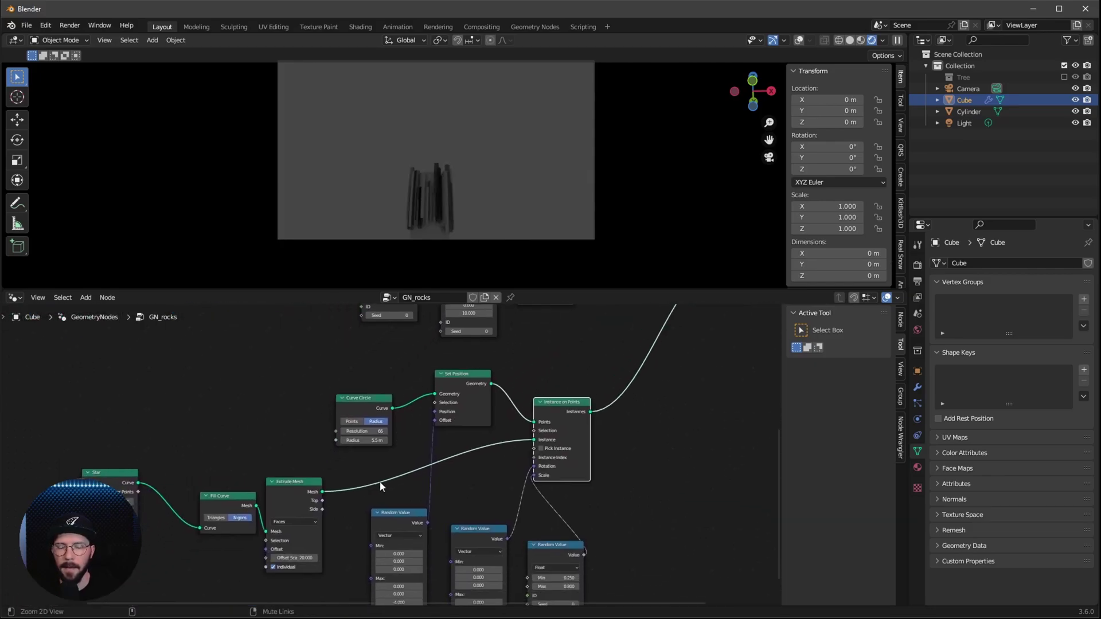
scroll(469, 492, "up", 2)
middle_click_drag(390, 495, 591, 463)
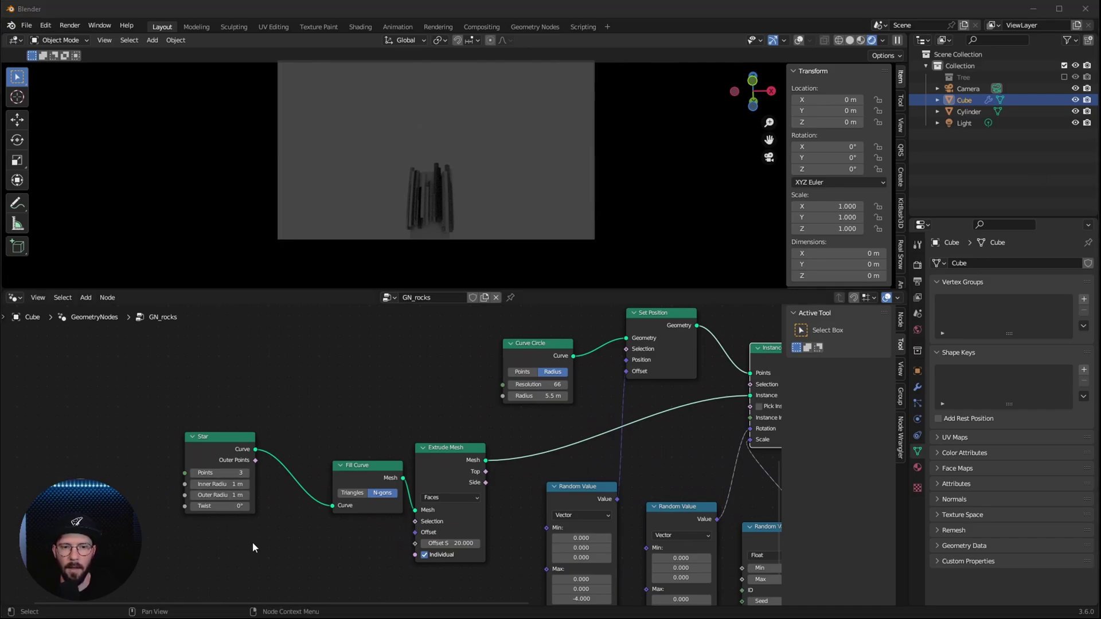
scroll(264, 513, "up", 1)
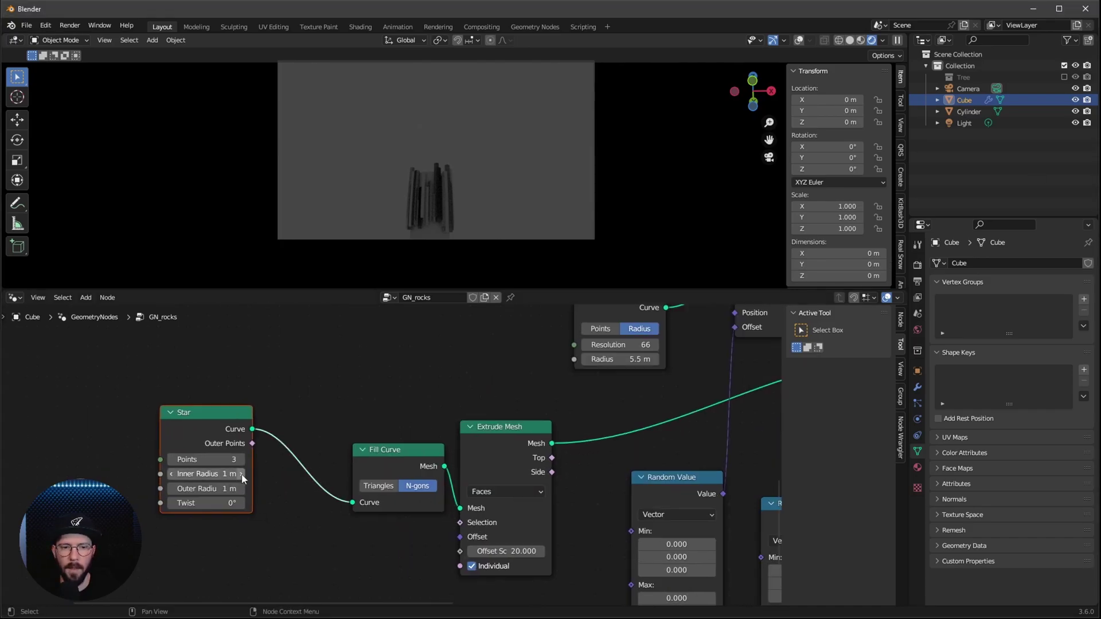
left_click_drag(229, 474, 231, 493)
type("5")
key("Return")
- Set the duplicated Extrude Mesh node's Offset Scale to 50
middle_click_drag(585, 445, 442, 445)
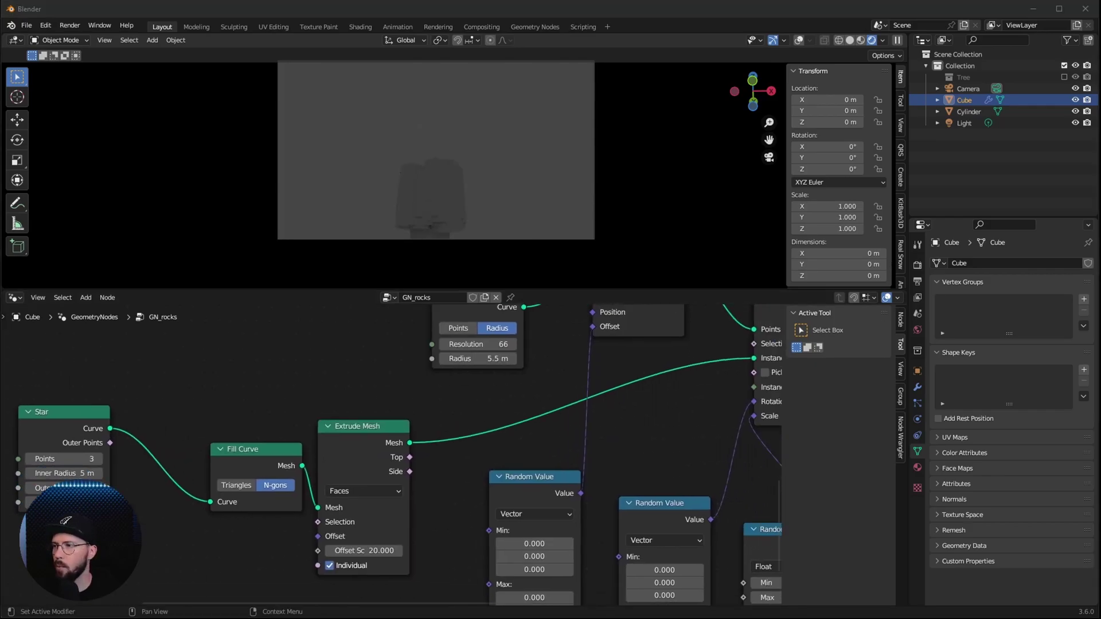
left_click(372, 551)
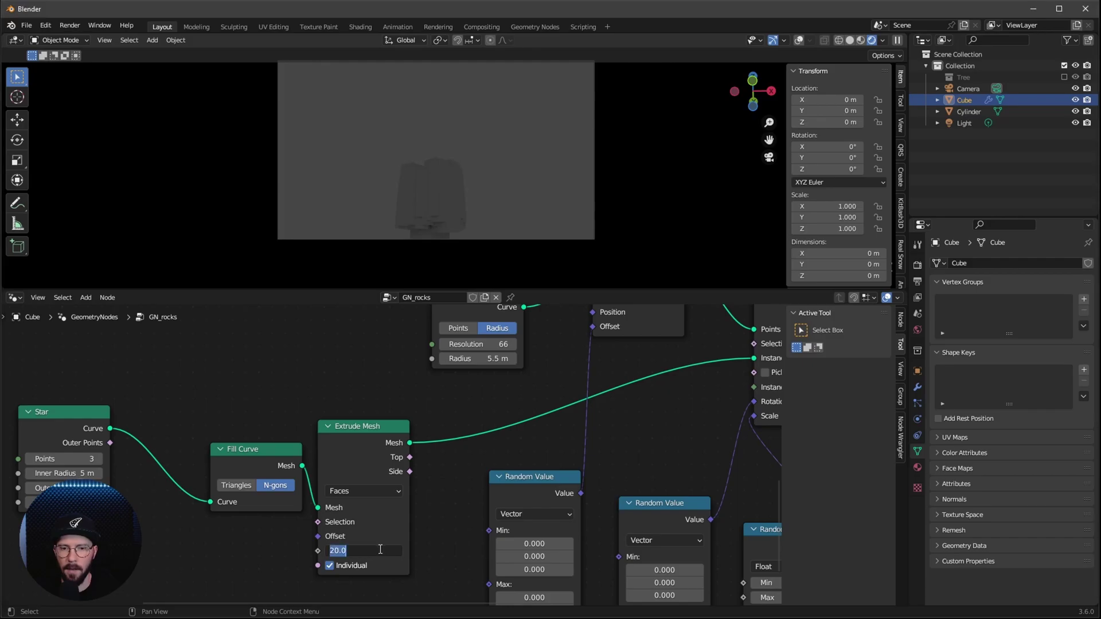
type("30")
key("Return")
- Add an Arc node and connect its curve to the duplicated Set Position node in place of the Curve Circle
middle_click_drag(543, 368, 431, 447)
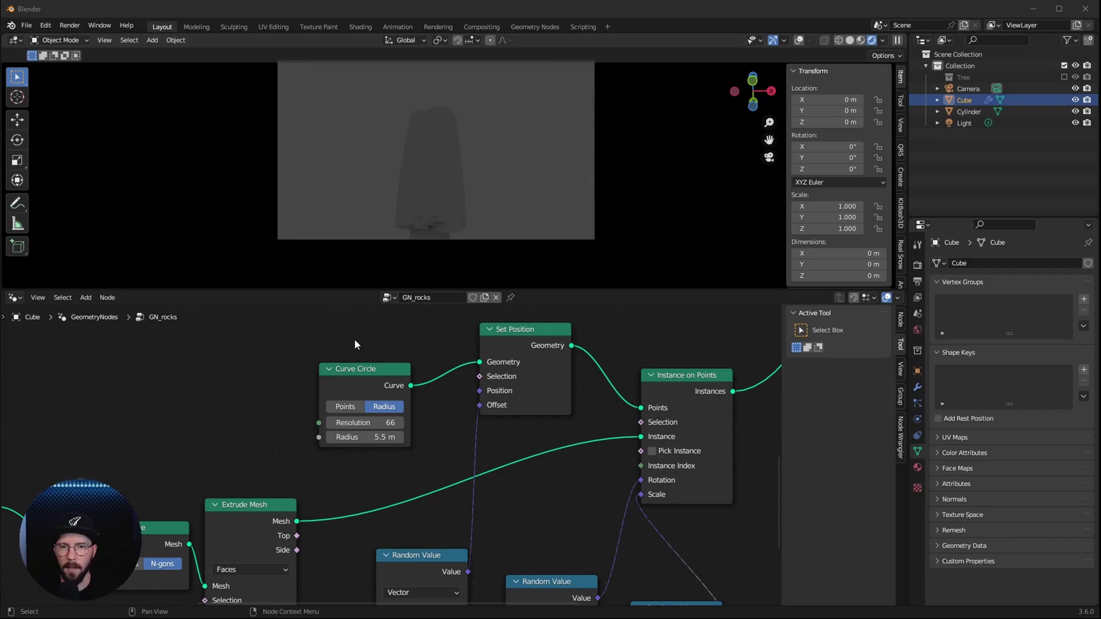
key("shift+a")
type("arc")
key("Return")
left_click_drag(288, 365, 481, 362)
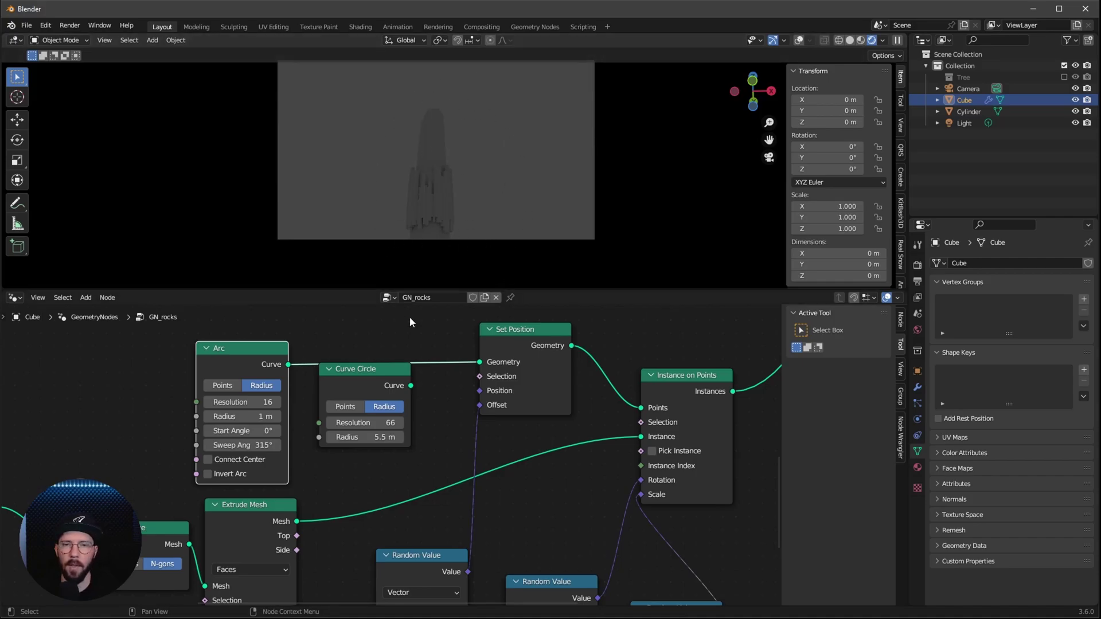
left_click_drag(240, 366, 250, 345)
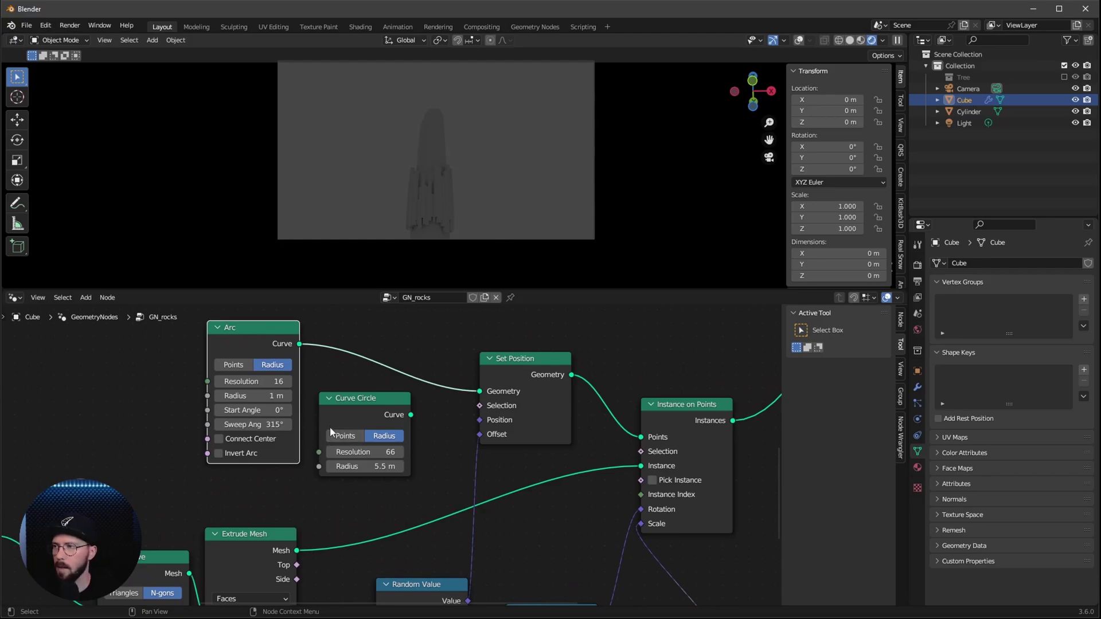
- Set the Arc node's resolution to 66 and its radius to 37 m
left_click(270, 382)
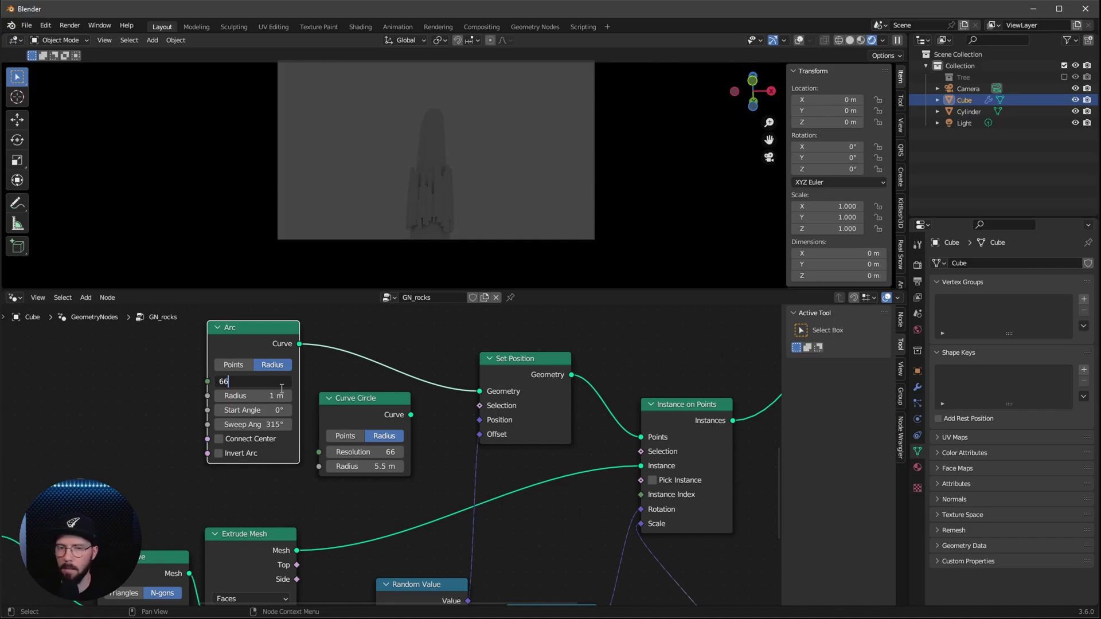
key("Tab")
type("3")
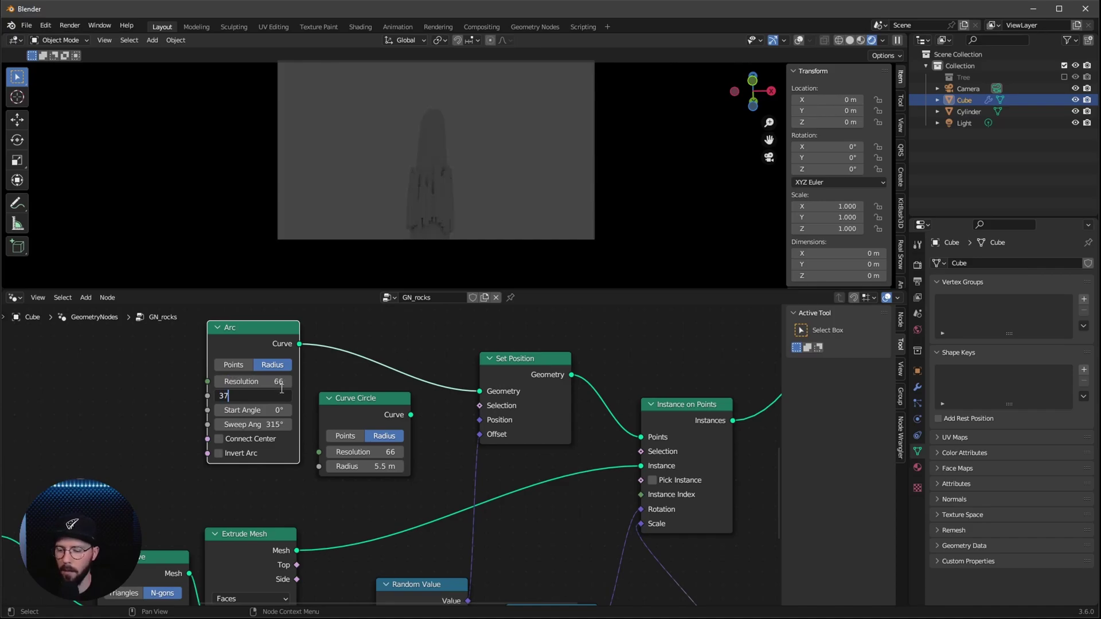
type("7")
key("Return")
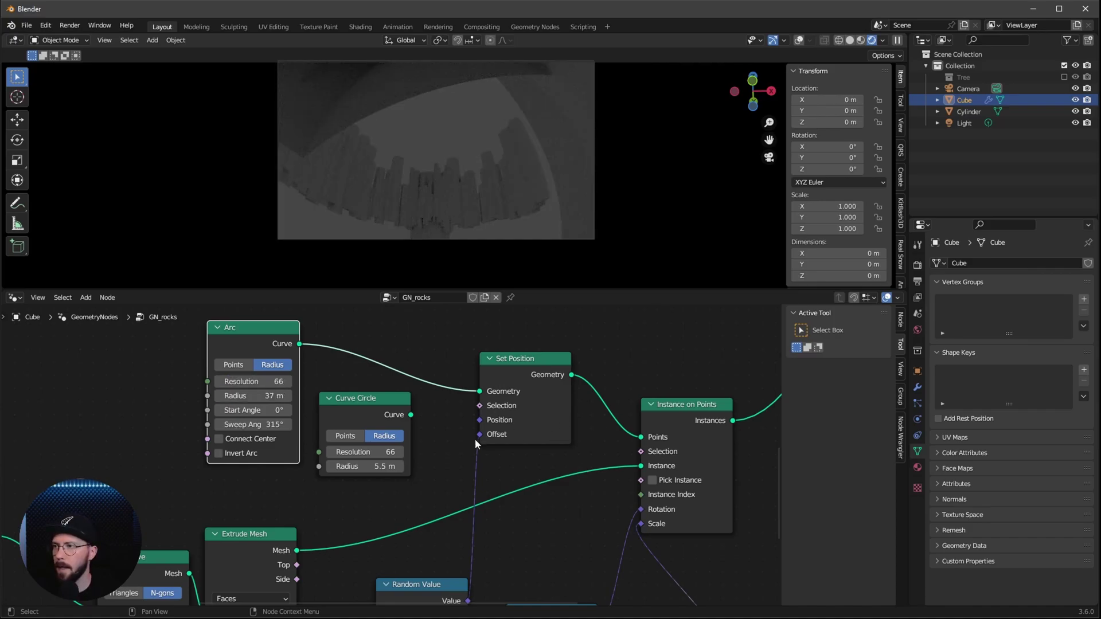
- Set the Arc node's start angle to -71° and its sweep angle to 338°
left_click(273, 411)
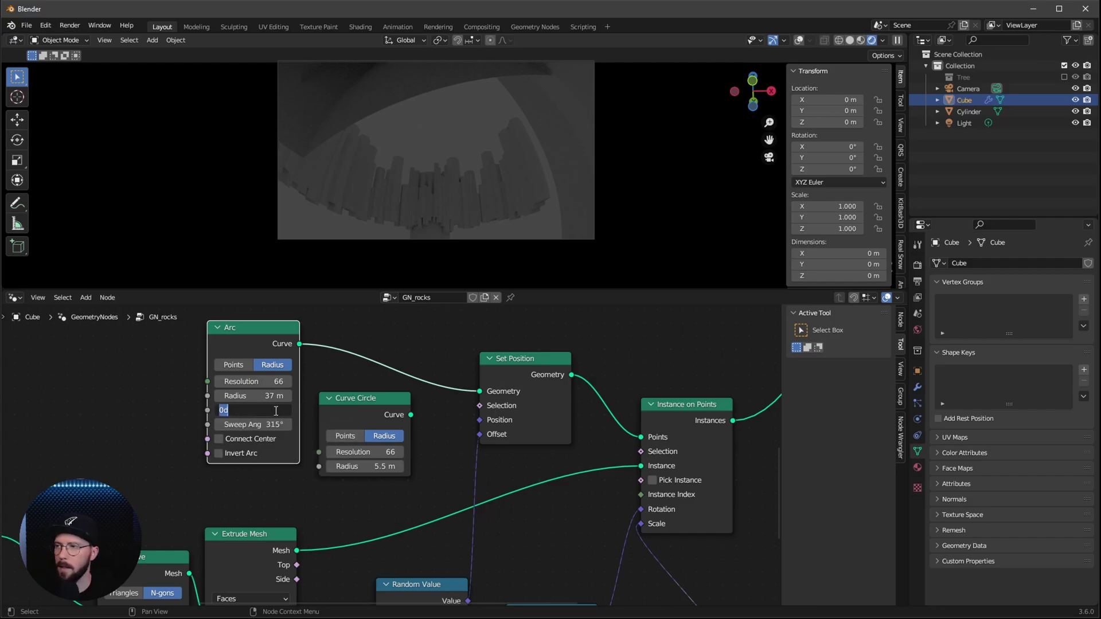
key("Return")
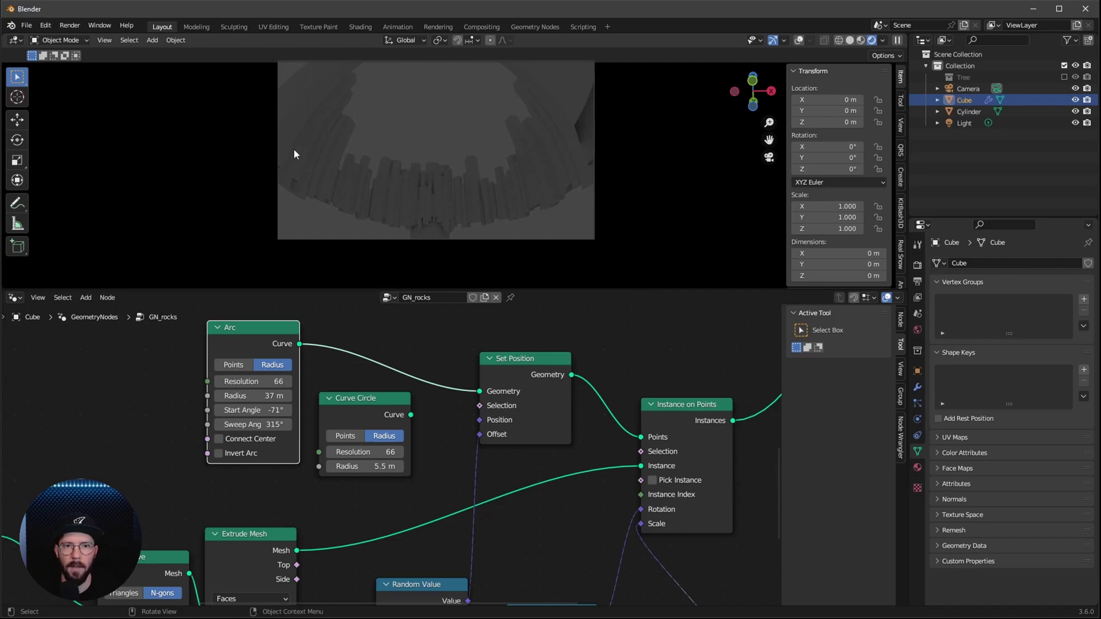
left_click(278, 424)
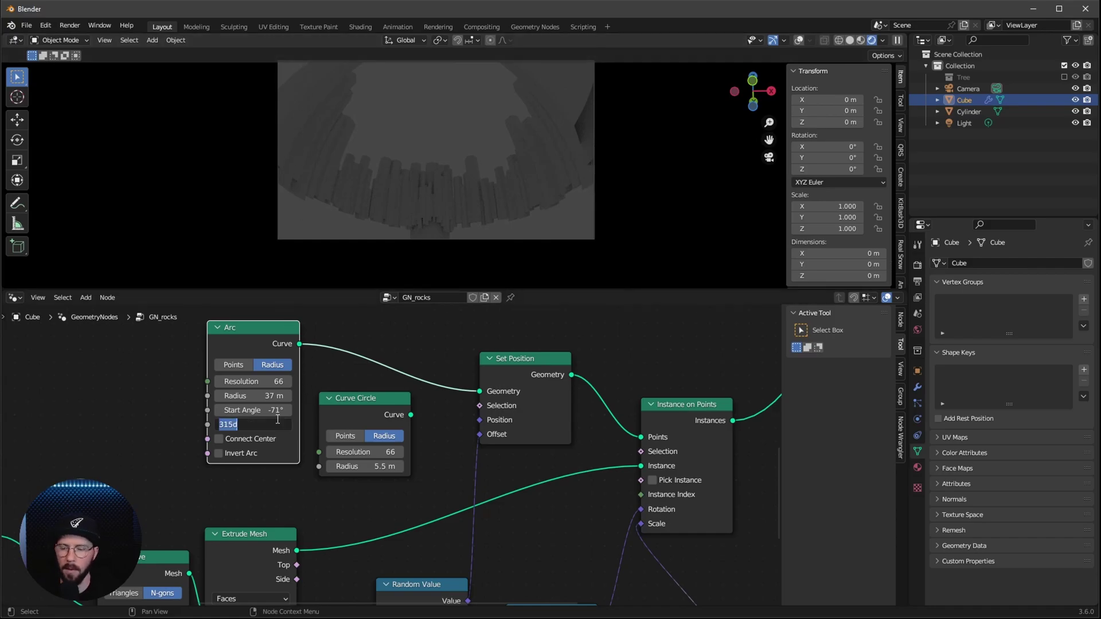
type("33")
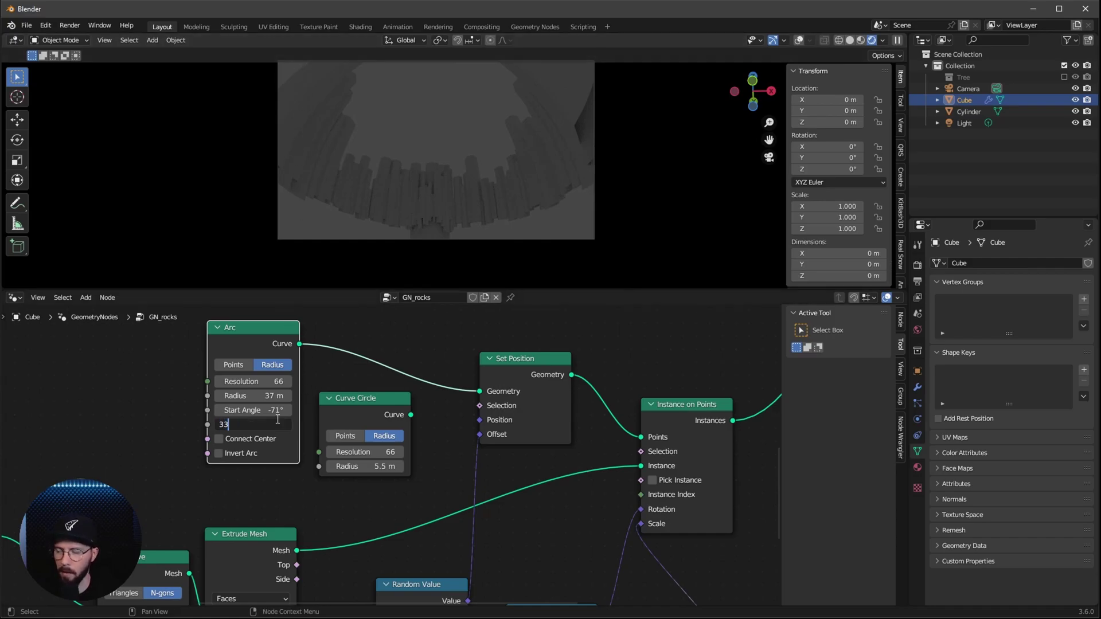
type("8")
key("Return")
- Insert a Transform Geometry node between the outer arc's Instance on Points node and the Join Geometry node
scroll(516, 463, "down", 4)
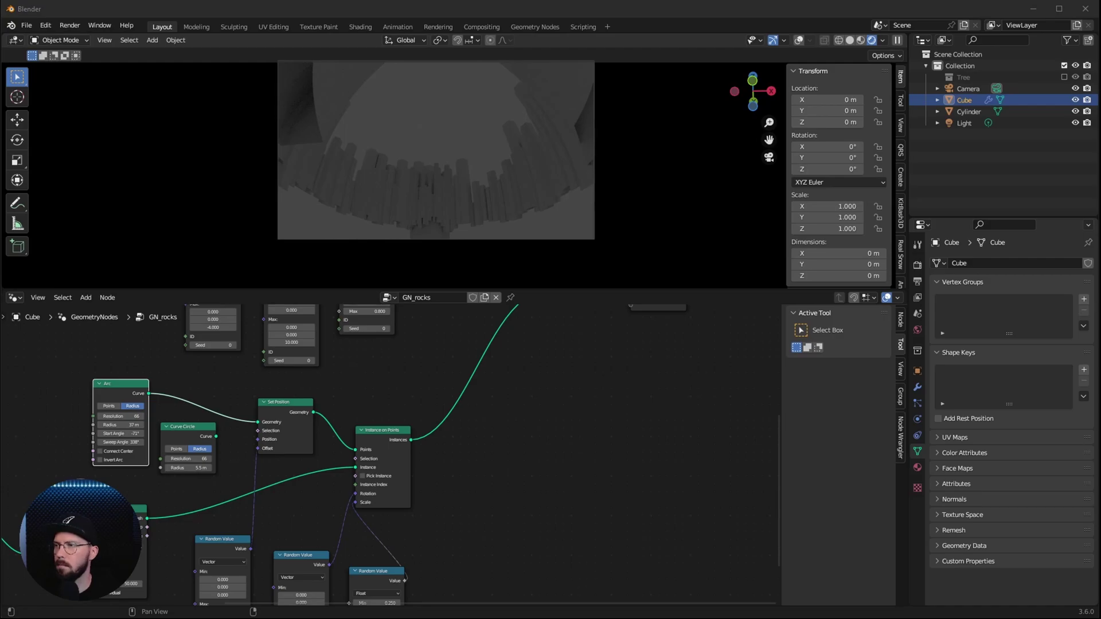
middle_click_drag(550, 428, 487, 511)
key("shift+a")
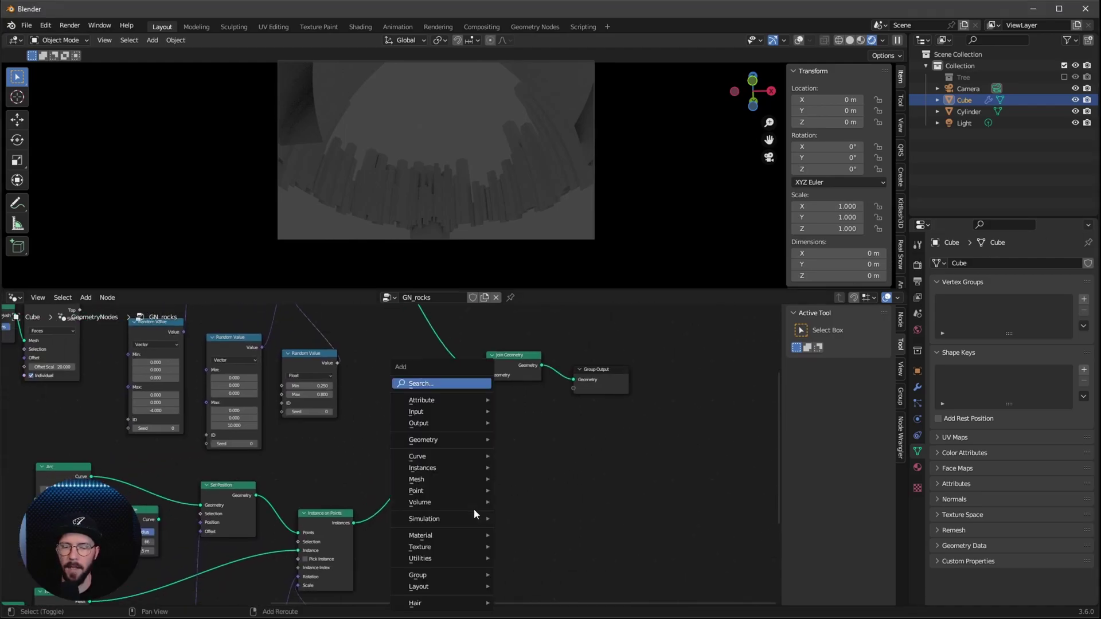
type("transform")
key("Return")
left_click(439, 451)
- Set the Transform Geometry node's Z translation to -13.5 m and its Z rotation to -5.6°
scroll(534, 439, "up", 2)
left_click(504, 415)
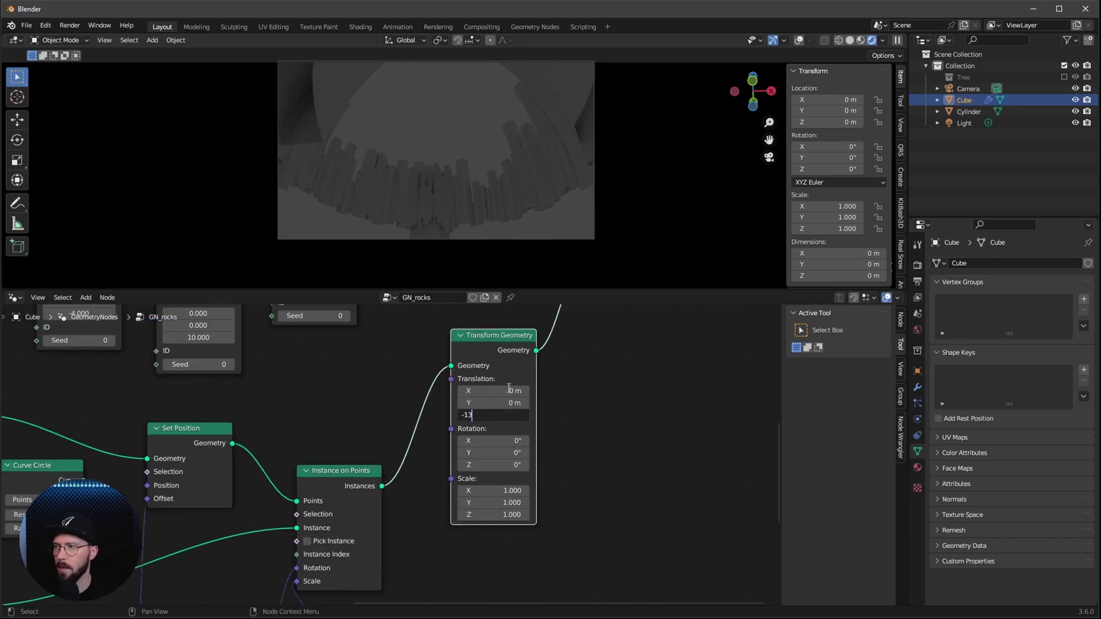
type("-13.5")
key("Return")
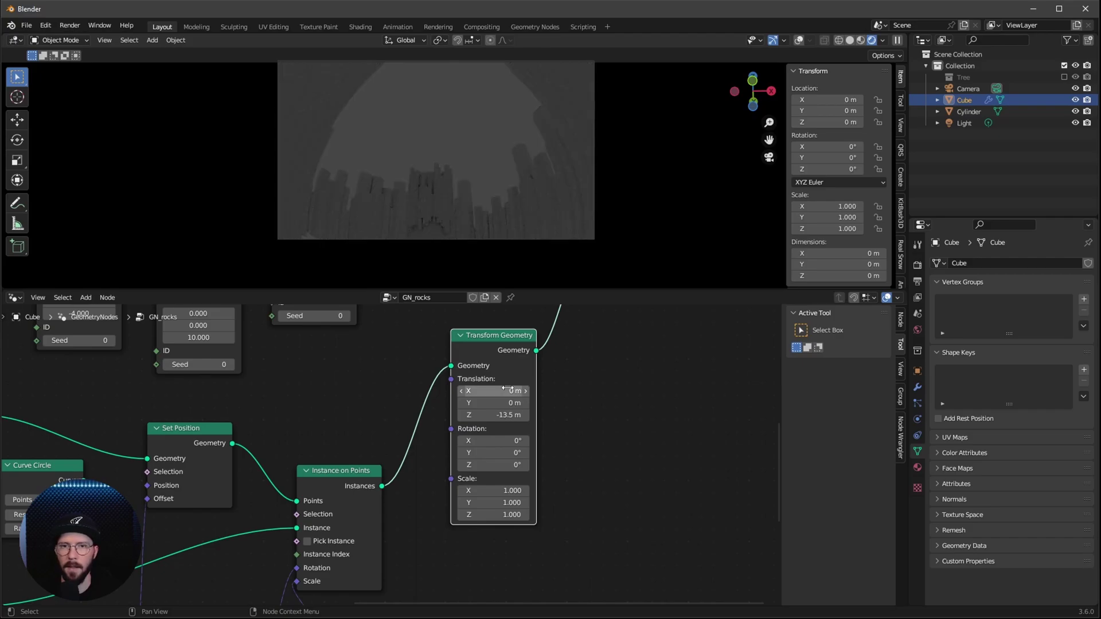
left_click(512, 466)
type("-5.5")
key("Return")
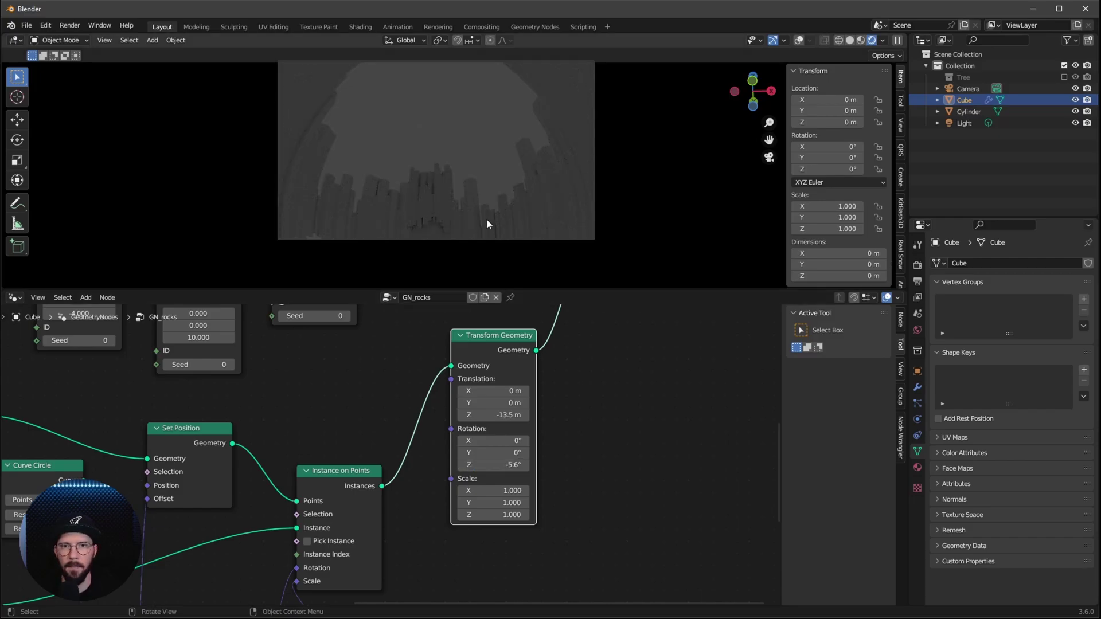
- Add a plane mesh to the scene as the ground
left_click(958, 175)
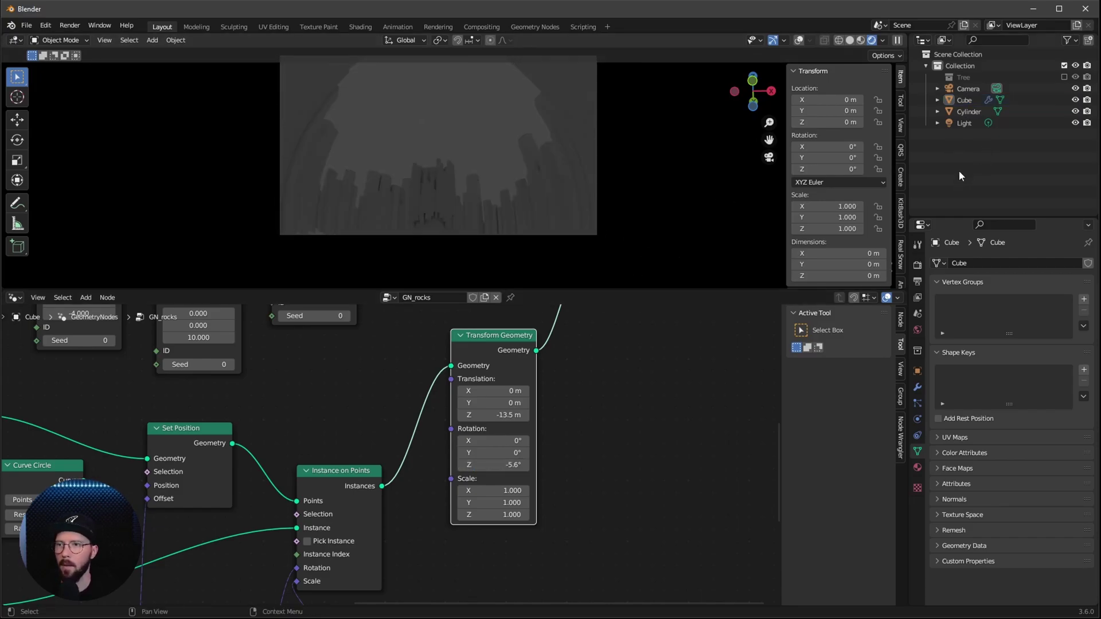
key("shift+a")
mouse_move(652, 218)
left_click(697, 214)
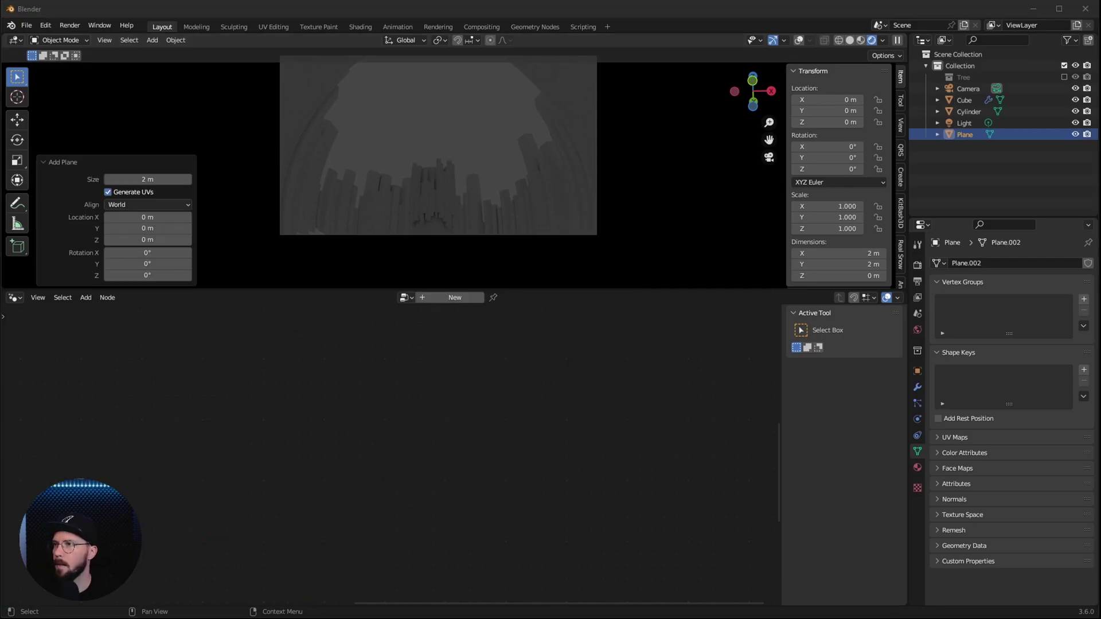
- Set the plane's X and Y dimensions to 150 m and its Z location to -3.23 m
left_click_drag(860, 253, 861, 264)
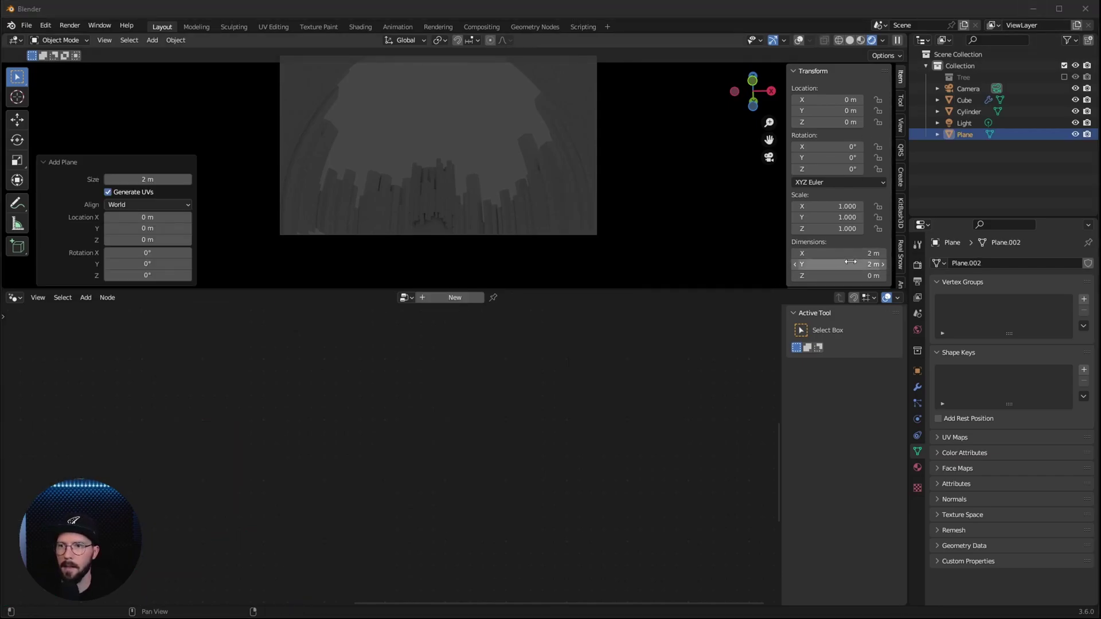
type("150")
key("Return")
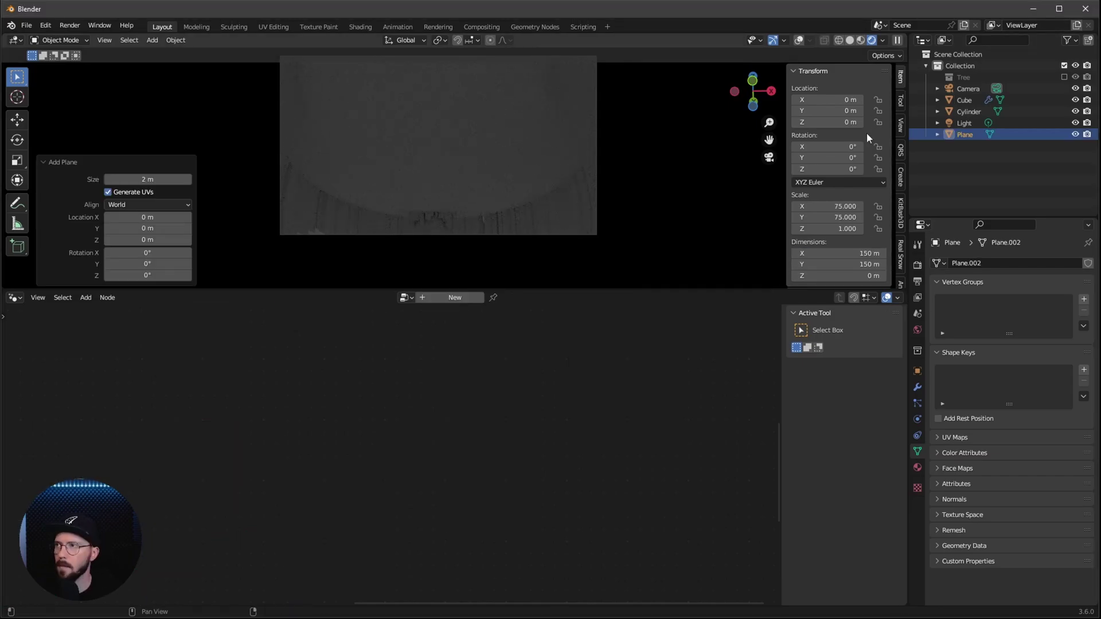
left_click(852, 119)
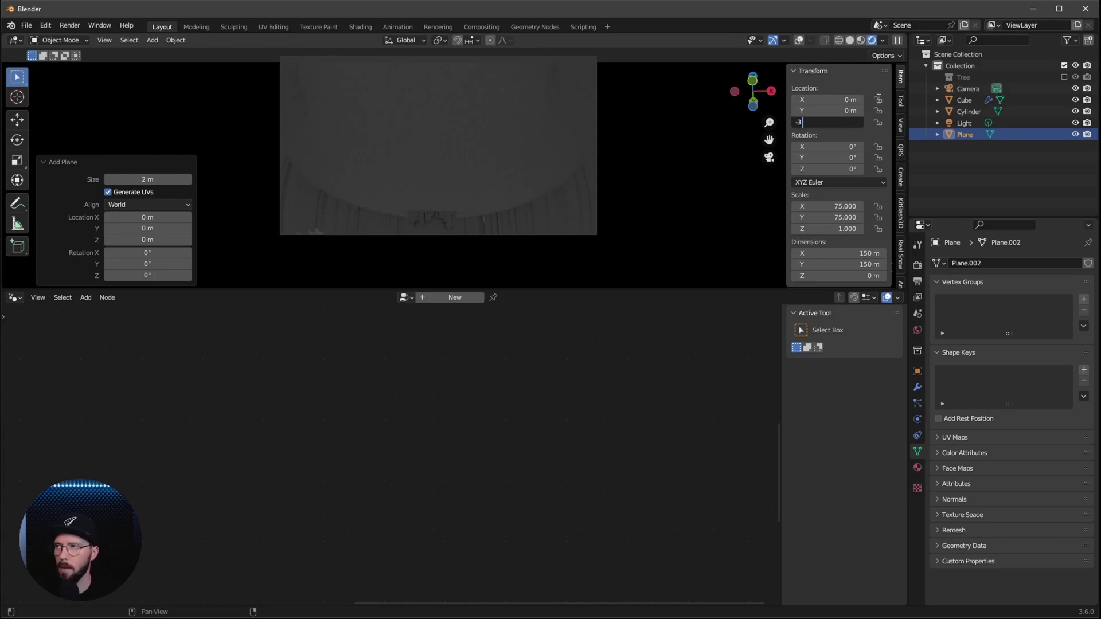
key("Return")
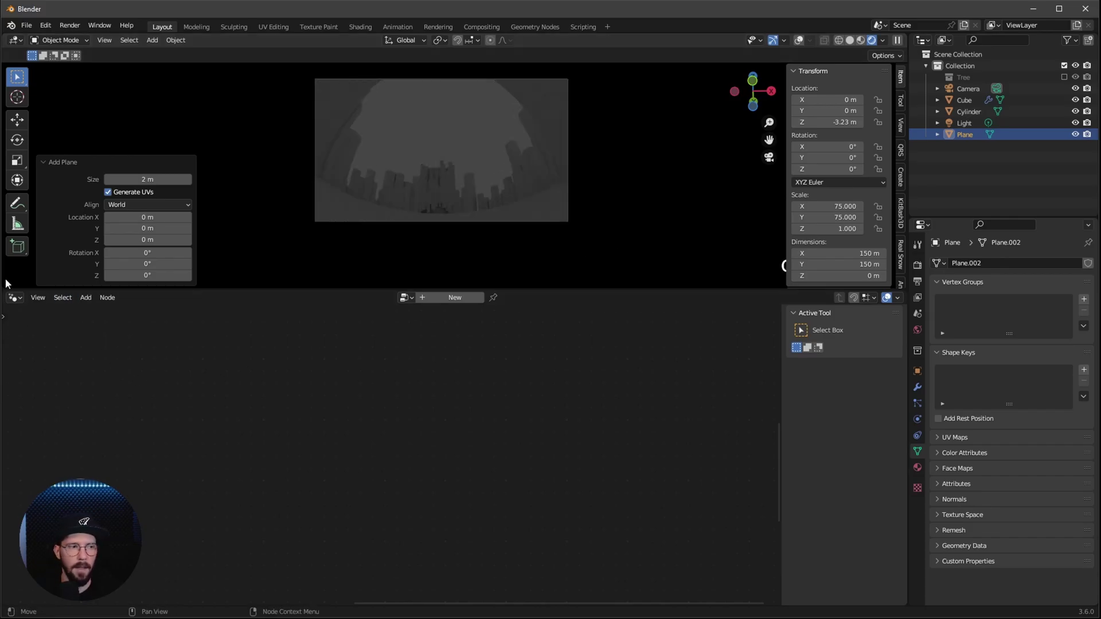
- Open the Asset Browser in the node editor's area and place the RUST_3d_Low figure from the People catalog in the scene
left_click(15, 299)
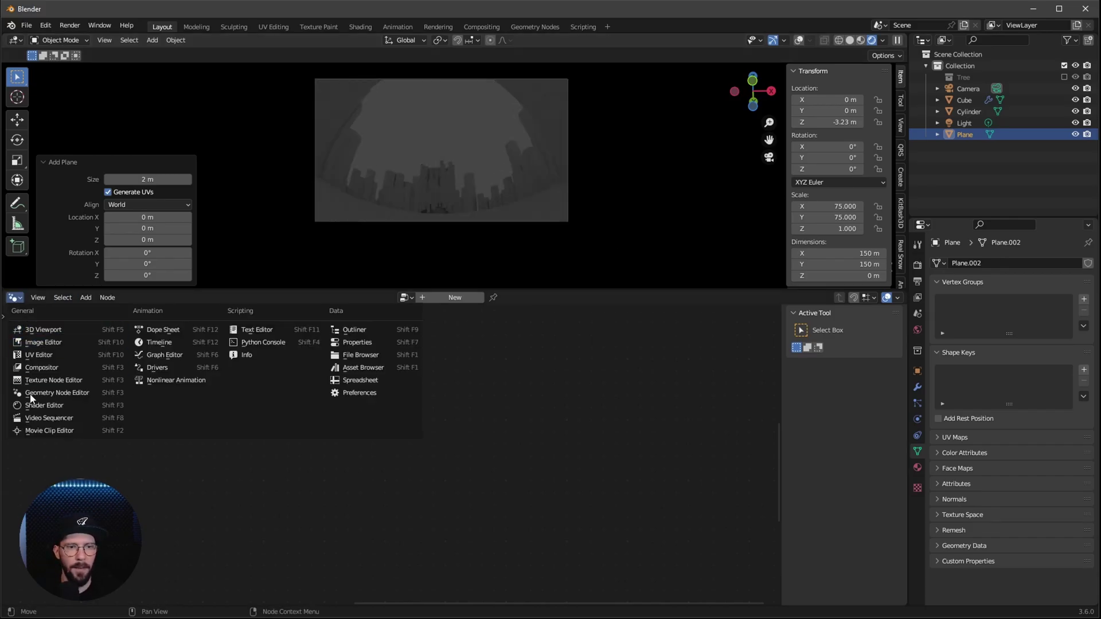
left_click(358, 368)
left_click(58, 411)
left_click_drag(294, 338, 439, 167)
- Set the RUST_3d_Low figure's location to X -1.5 m, Y -30 m and Z -3.2 m
key("BackSpace")
type("-1.5")
key("Tab")
type("-3")
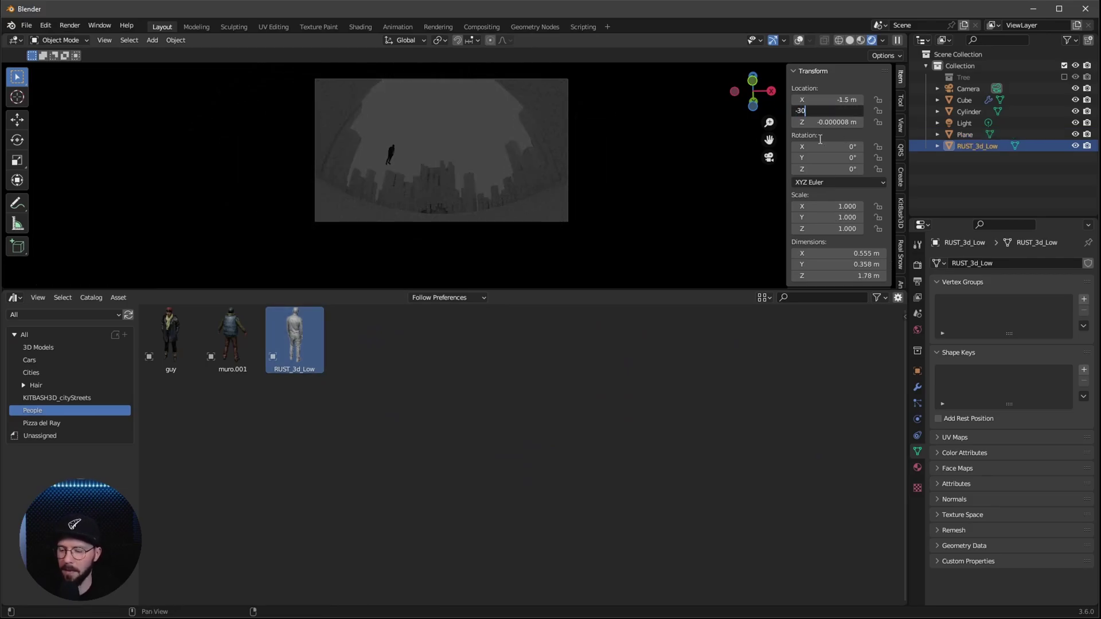
key("Tab")
key("BackSpace")
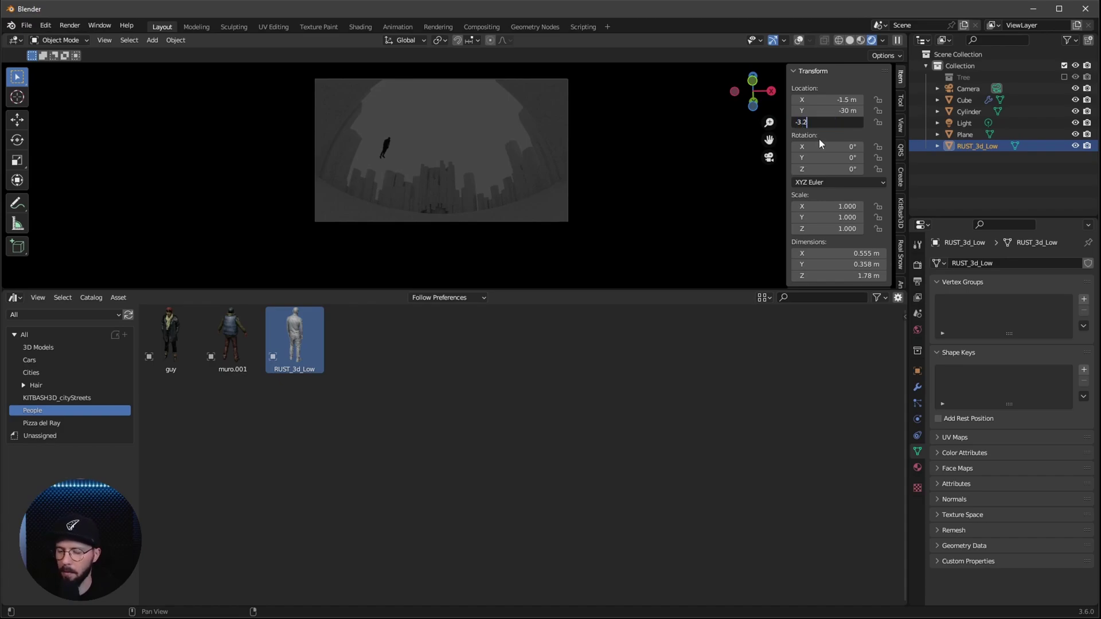
type("-3.2")
key("Return")
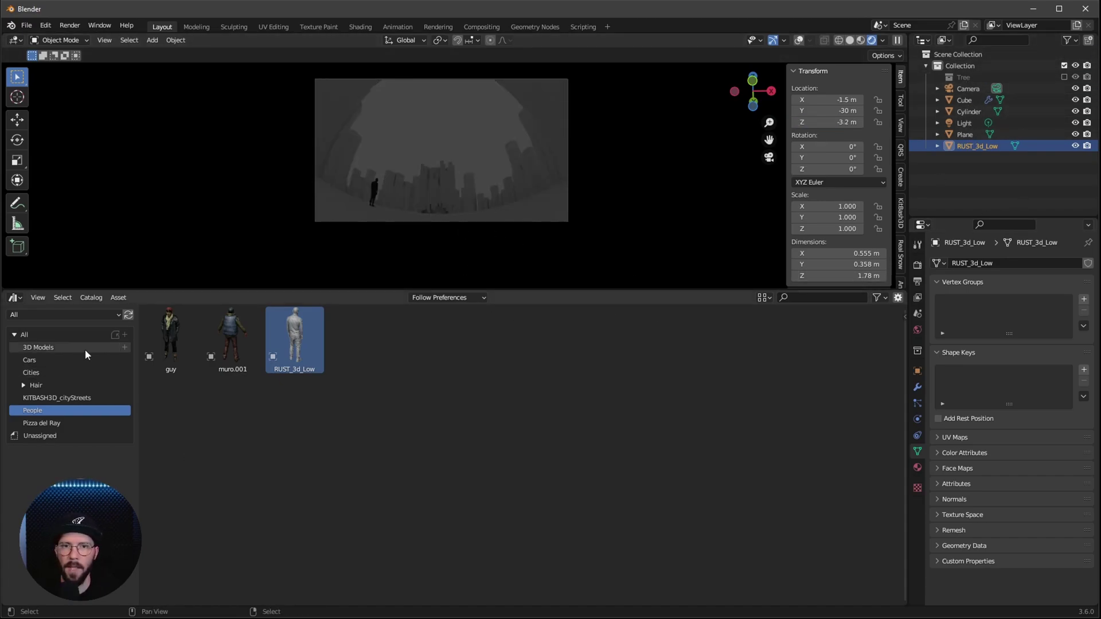
- Replace the Asset Browser with the Shader Editor
left_click(14, 297)
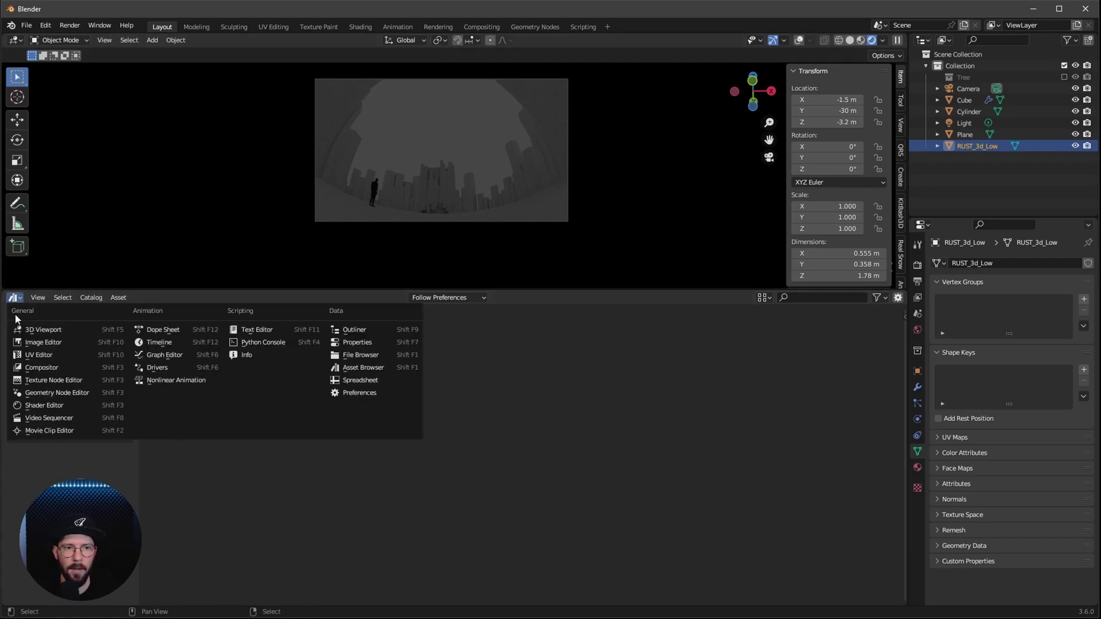
left_click(363, 367)
left_click(14, 298)
left_click(46, 406)
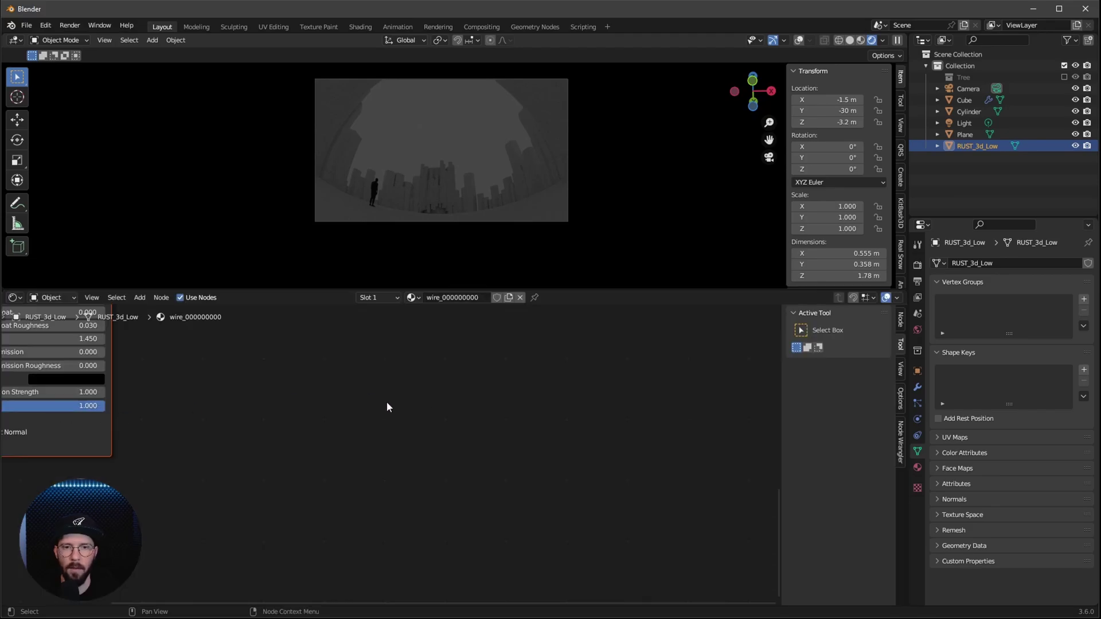
- Rename the Cube object to GN_rocks
left_click(964, 99)
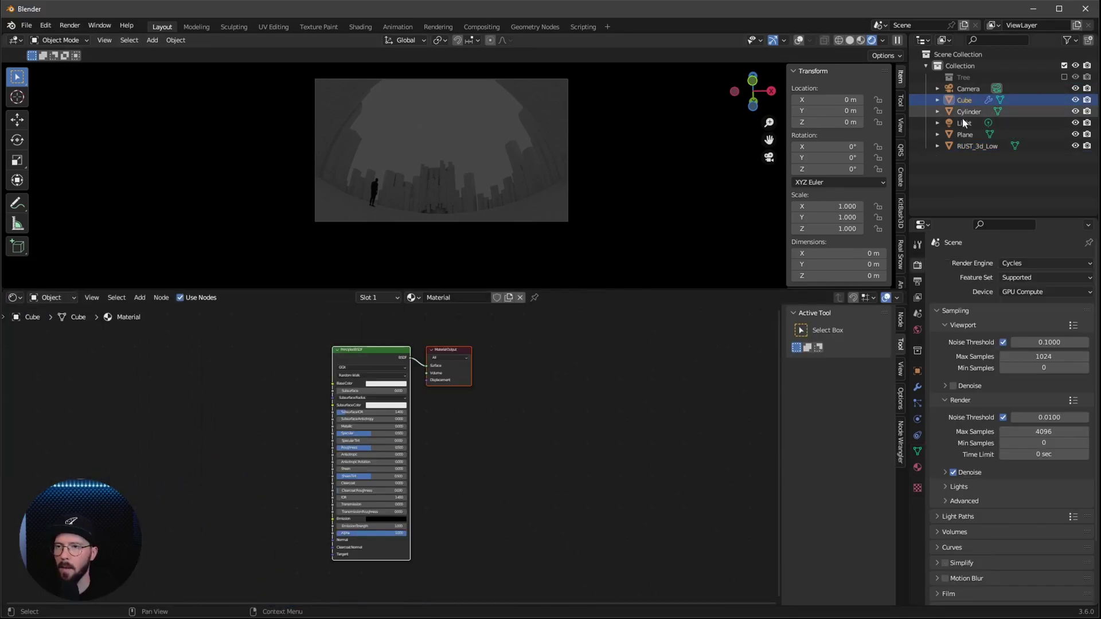
left_click(966, 111)
left_click(964, 101)
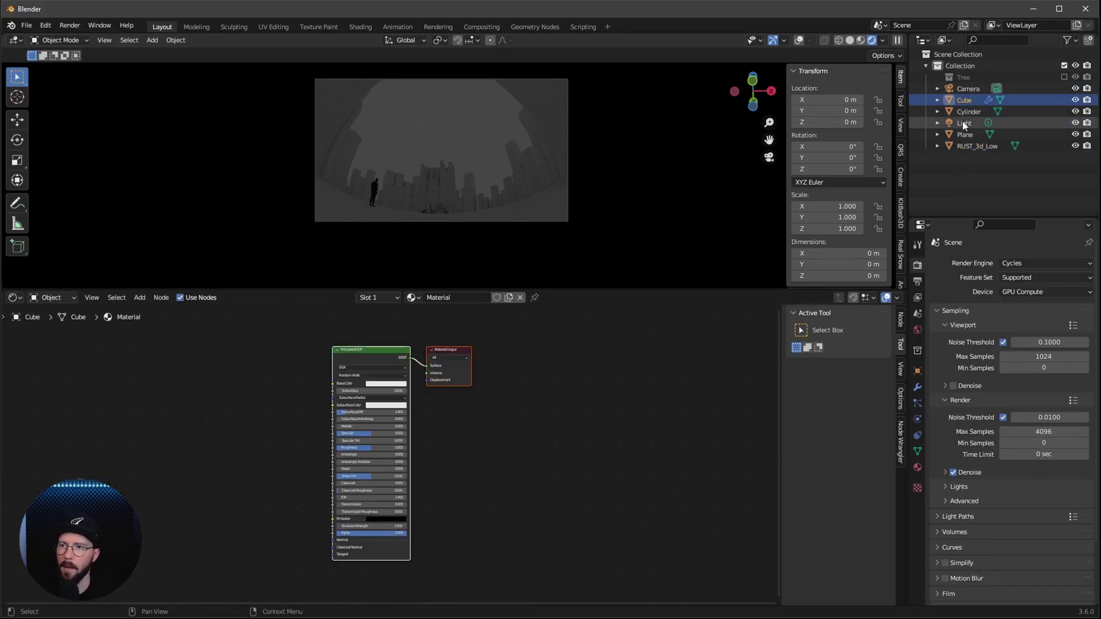
double_click(969, 101)
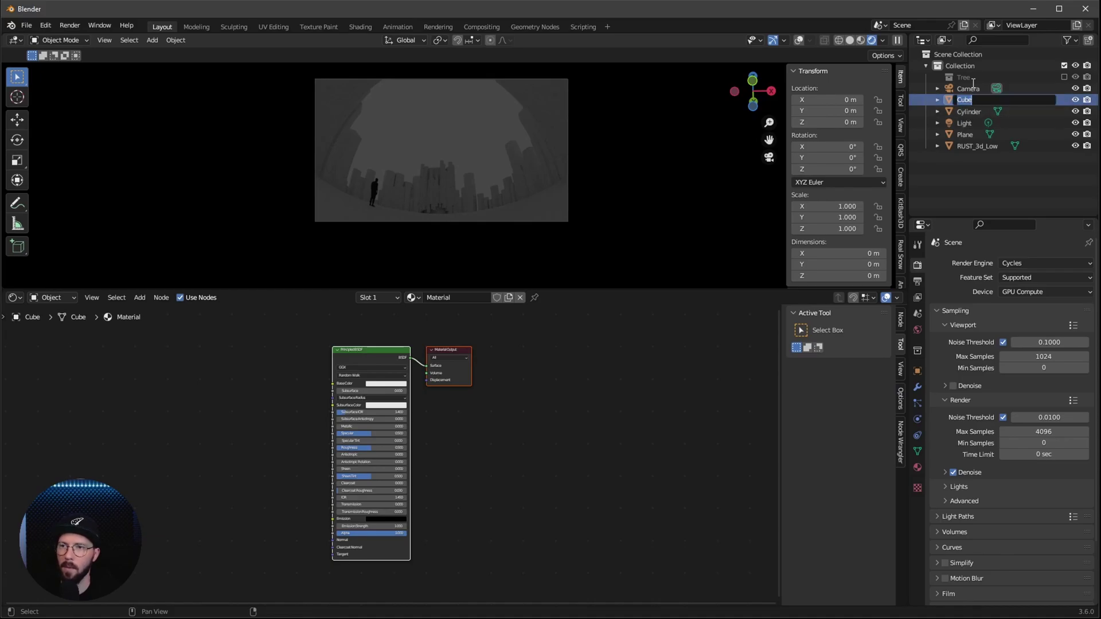
type("GN_rocks")
key("Return")
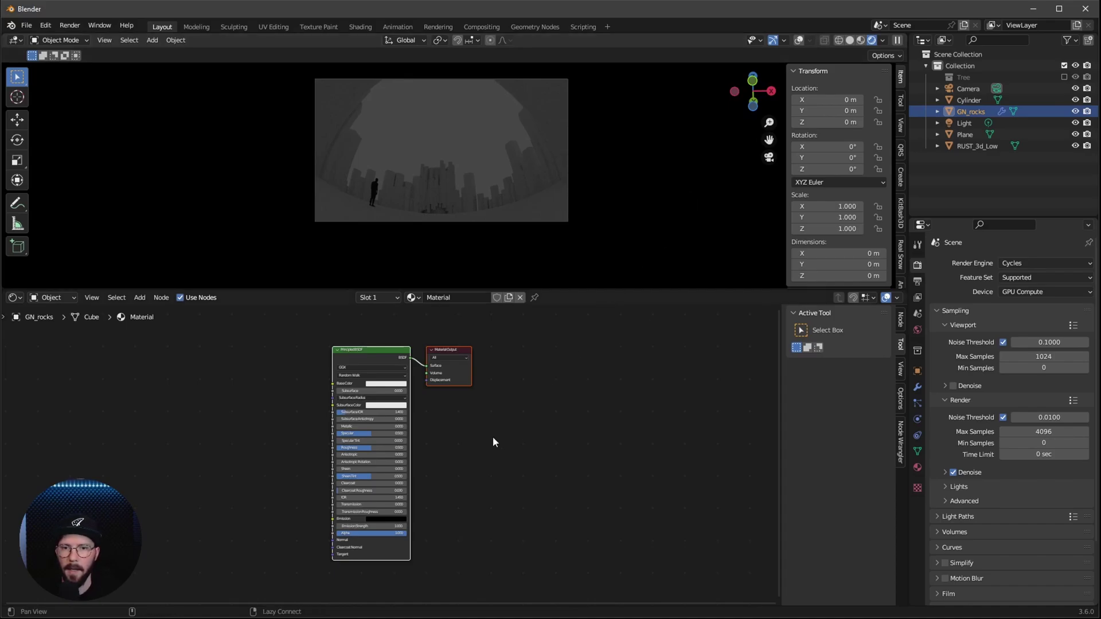
- Bring the rock material's Principled BSDF node into view and show the Node Wrangler tools beside it
scroll(517, 453, "up", 3)
scroll(608, 441, "left", 3, "ctrl")
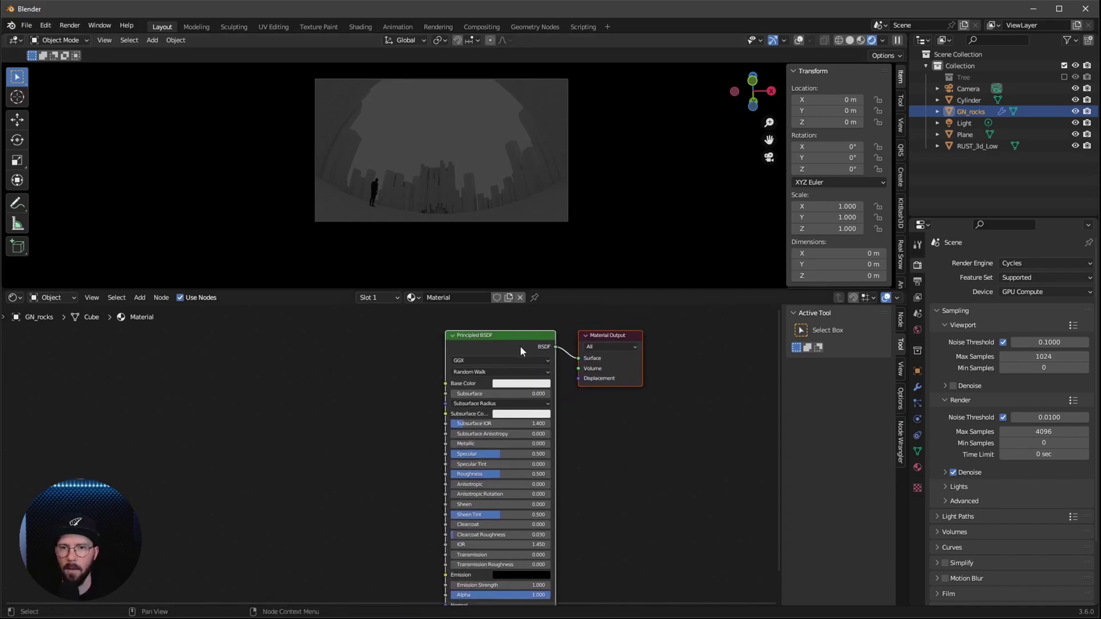
middle_click_drag(619, 439, 651, 453)
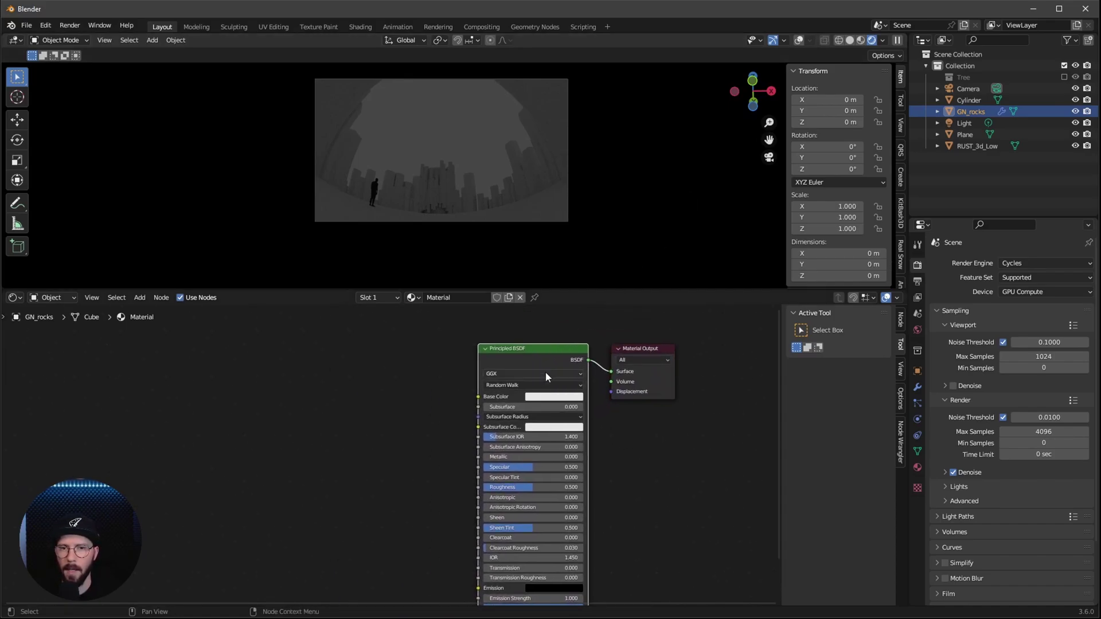
key("n")
key("n")
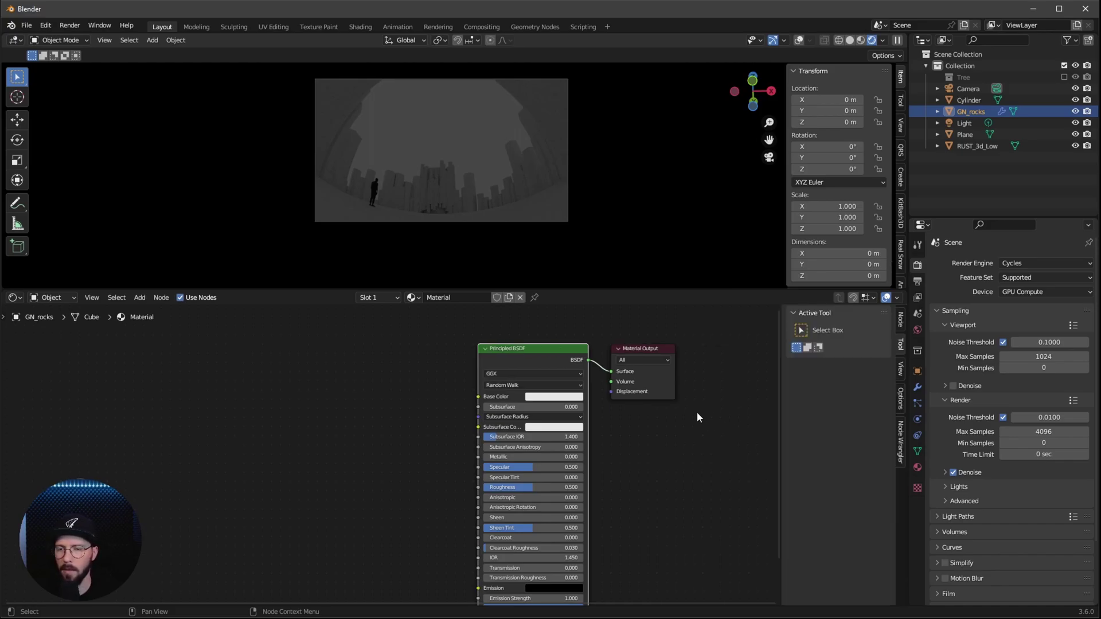
middle_click_drag(584, 373, 611, 352)
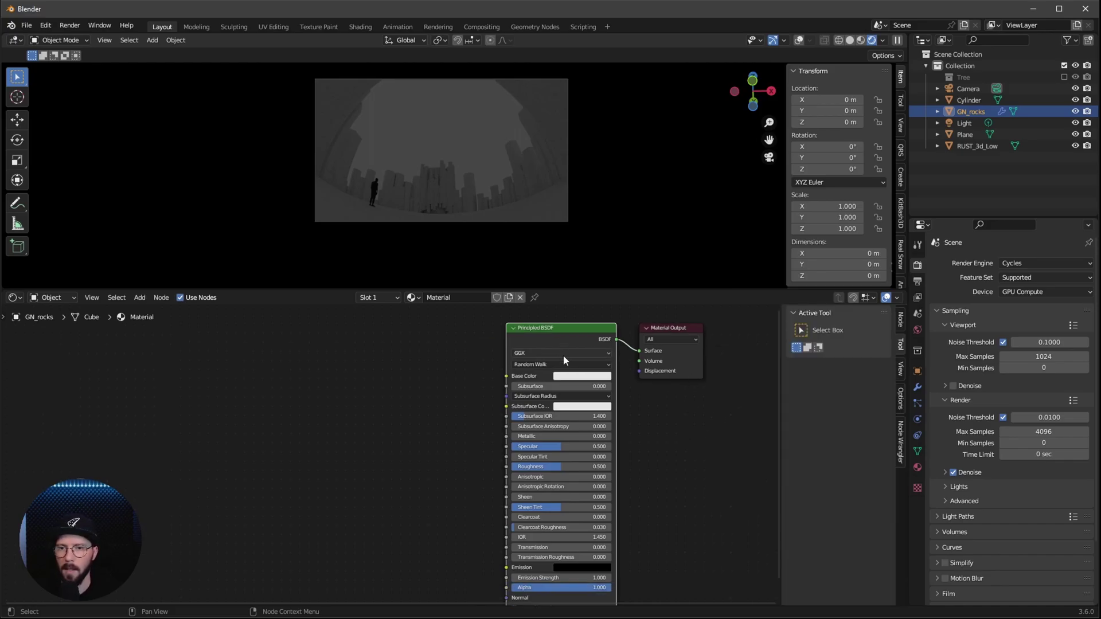
left_click(899, 449)
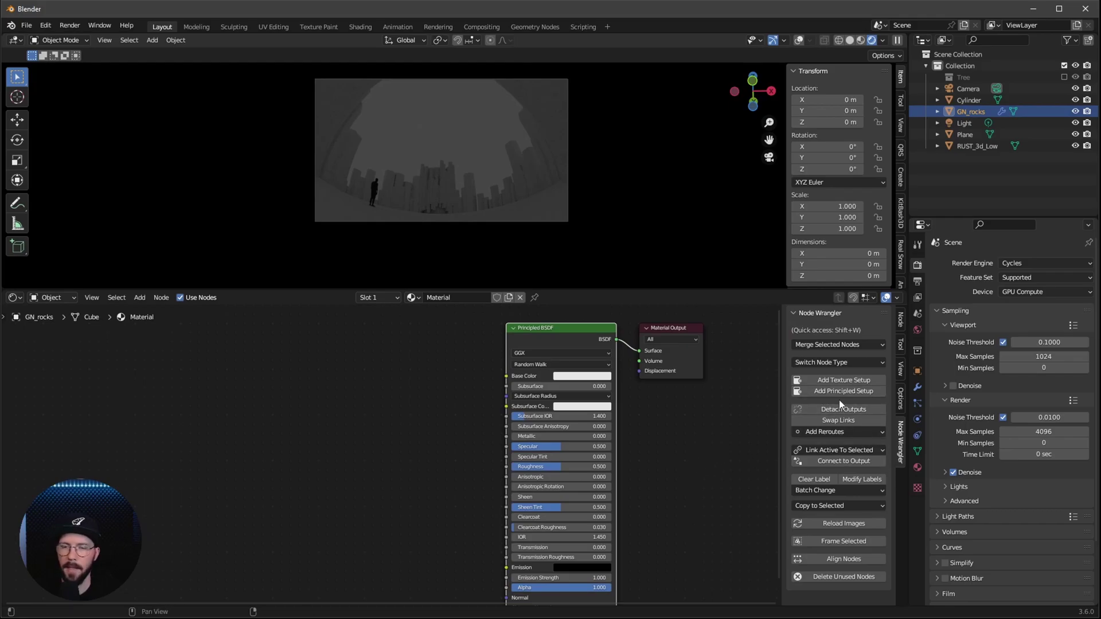
- Check in the add-on preferences whether Node Wrangler is enabled
left_click(45, 25)
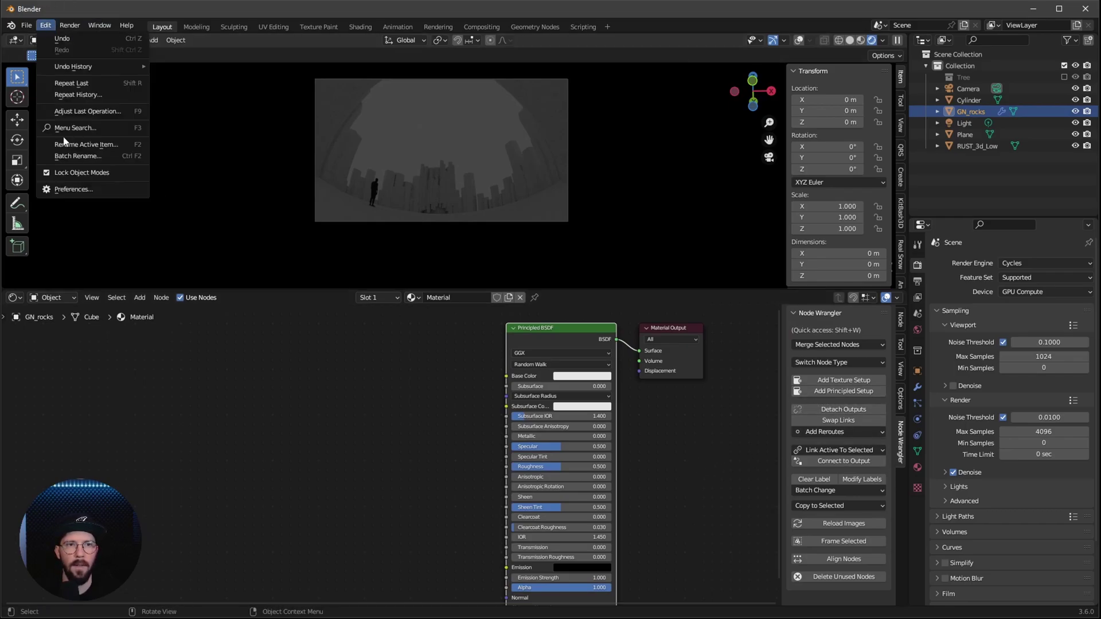
left_click(81, 191)
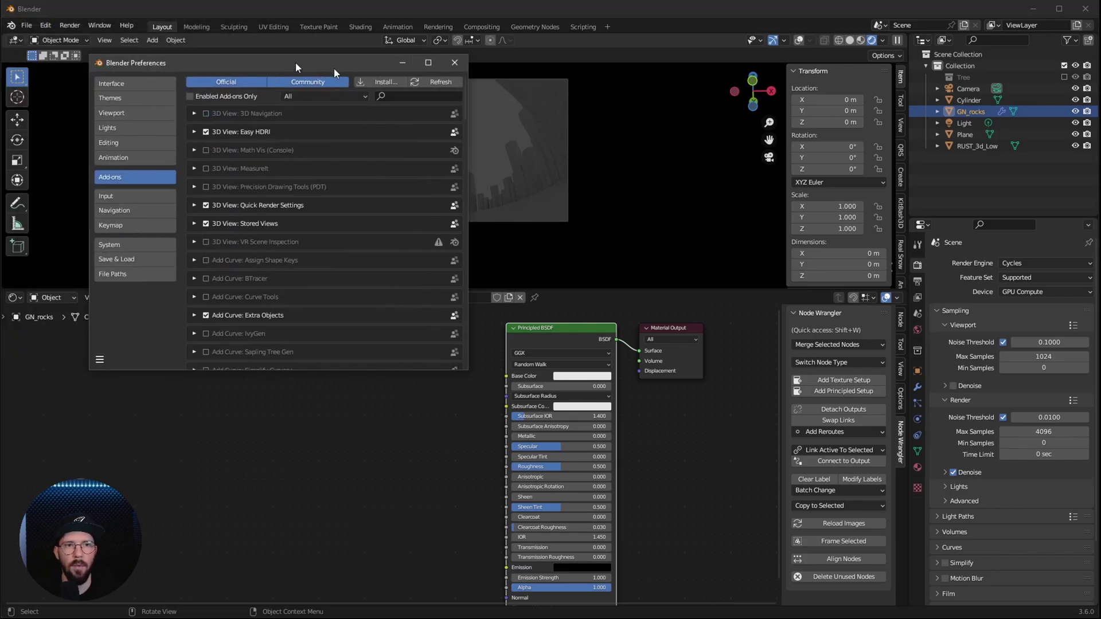
type("wra")
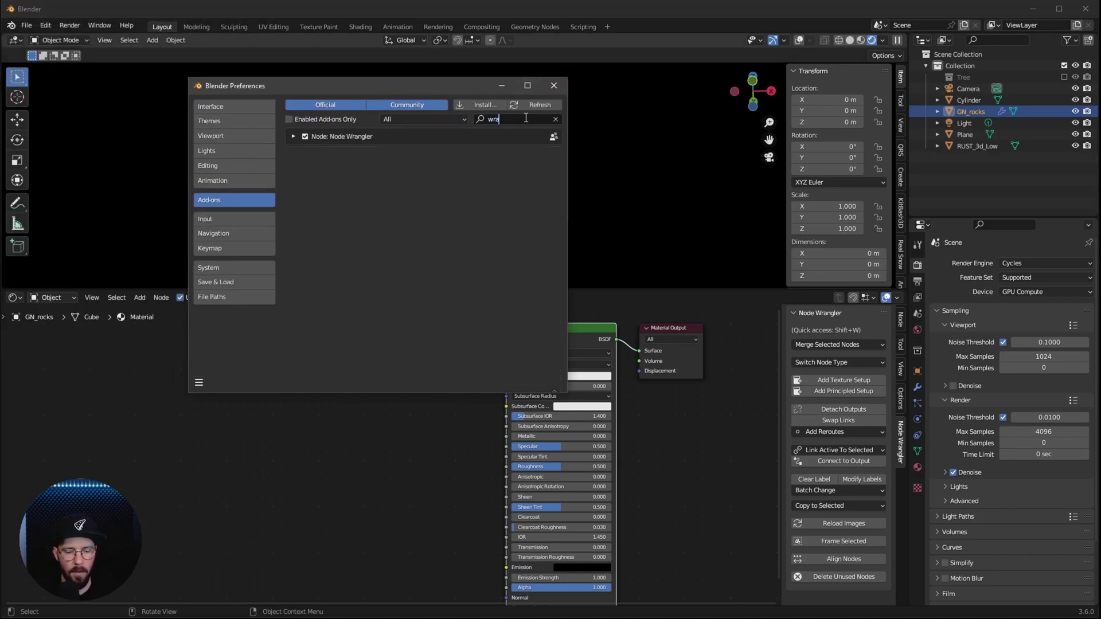
left_click(555, 88)
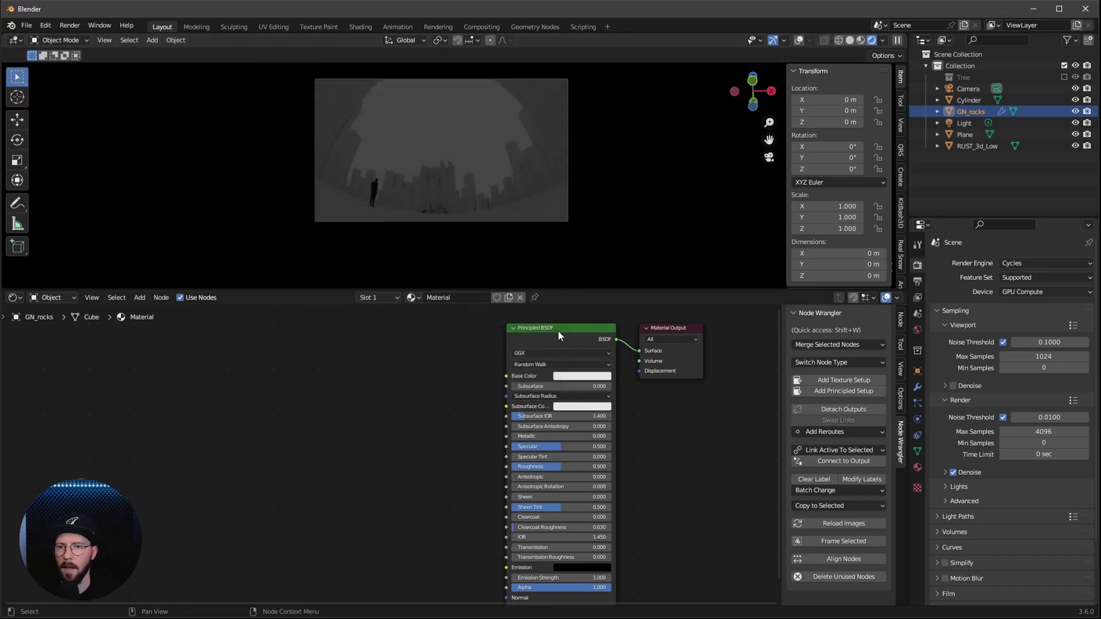
- Add a Principled texture setup to the rock material using the Rock051_4K-JPG Roughness, NormalGL, Metalness, Displacement and Color maps
left_click(847, 392)
left_click(281, 373)
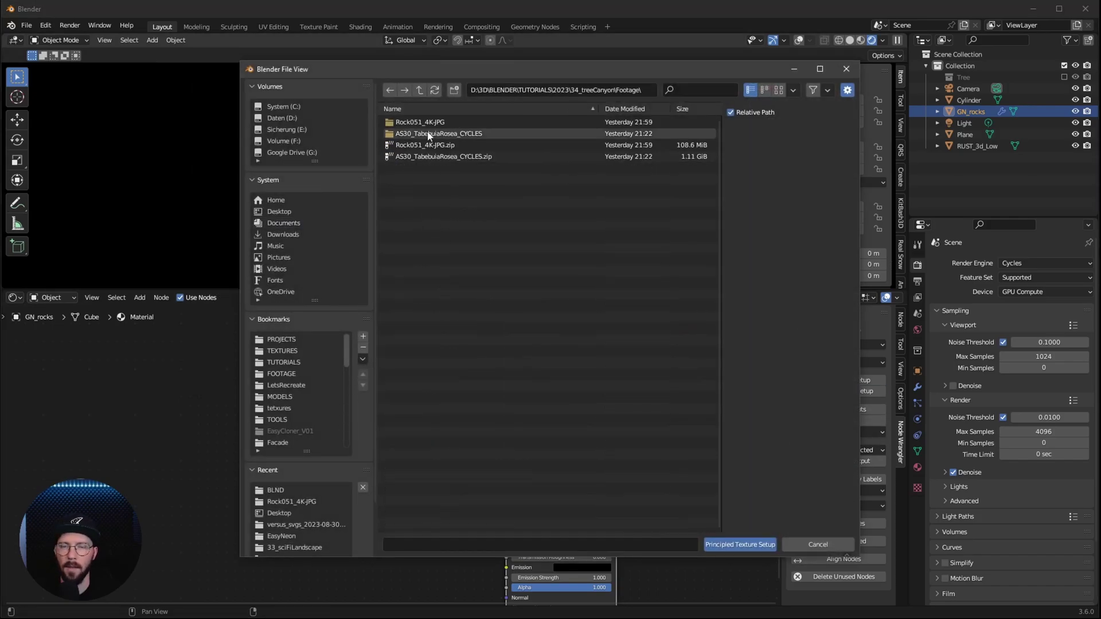
left_click(418, 123)
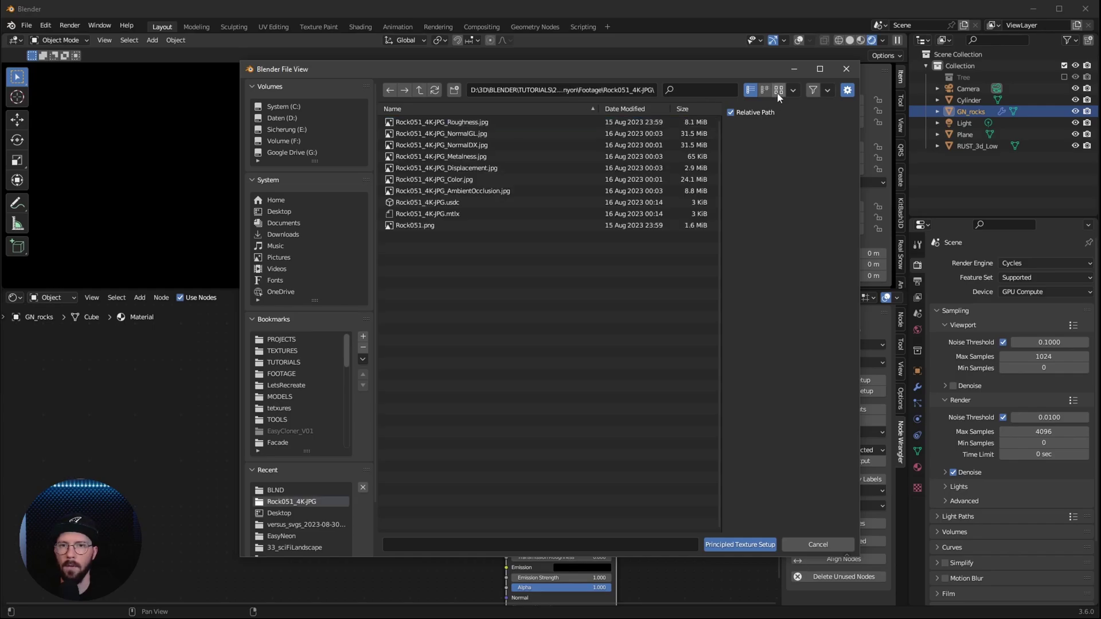
left_click(778, 90)
left_click(442, 156)
left_click(764, 90)
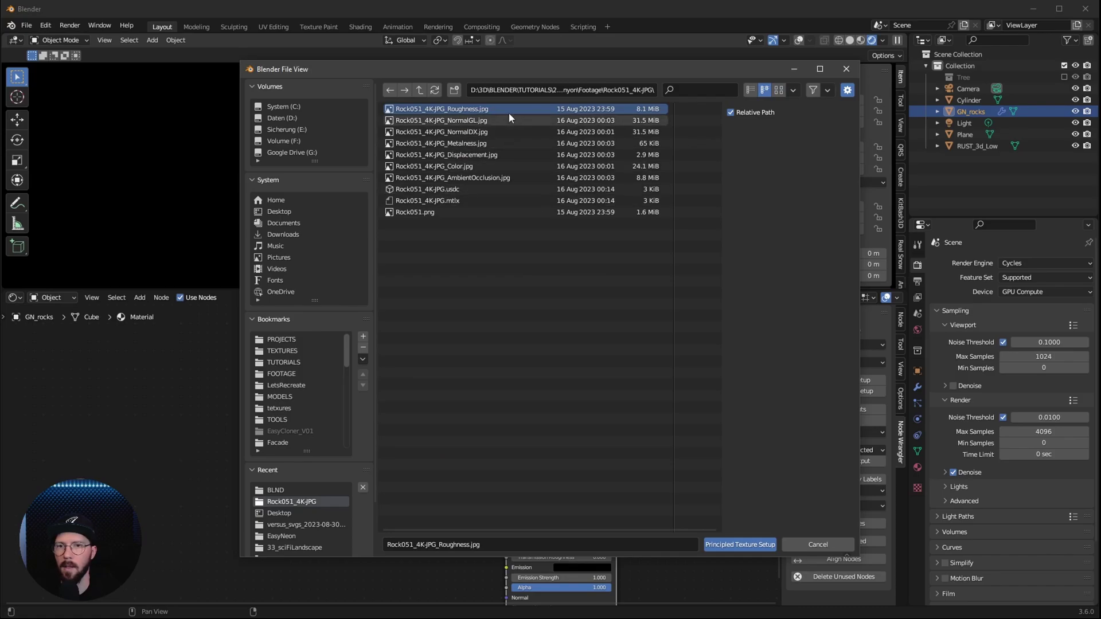
left_click(492, 119, "shift")
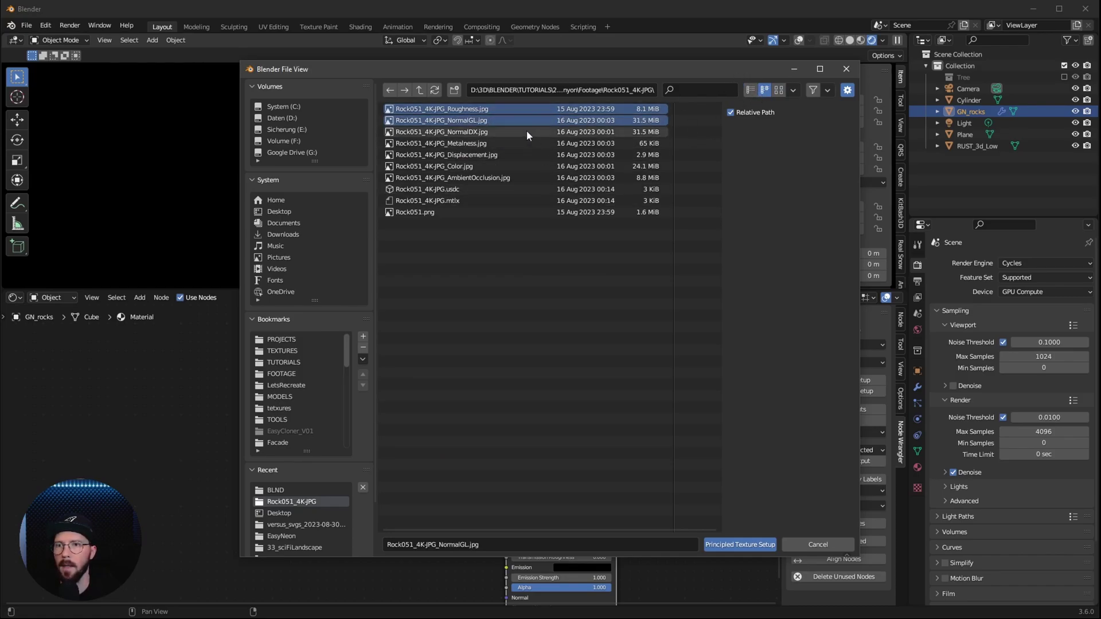
left_click(506, 153, "shift")
left_click(504, 144, "shift")
left_click(481, 166, "shift")
left_click(757, 547)
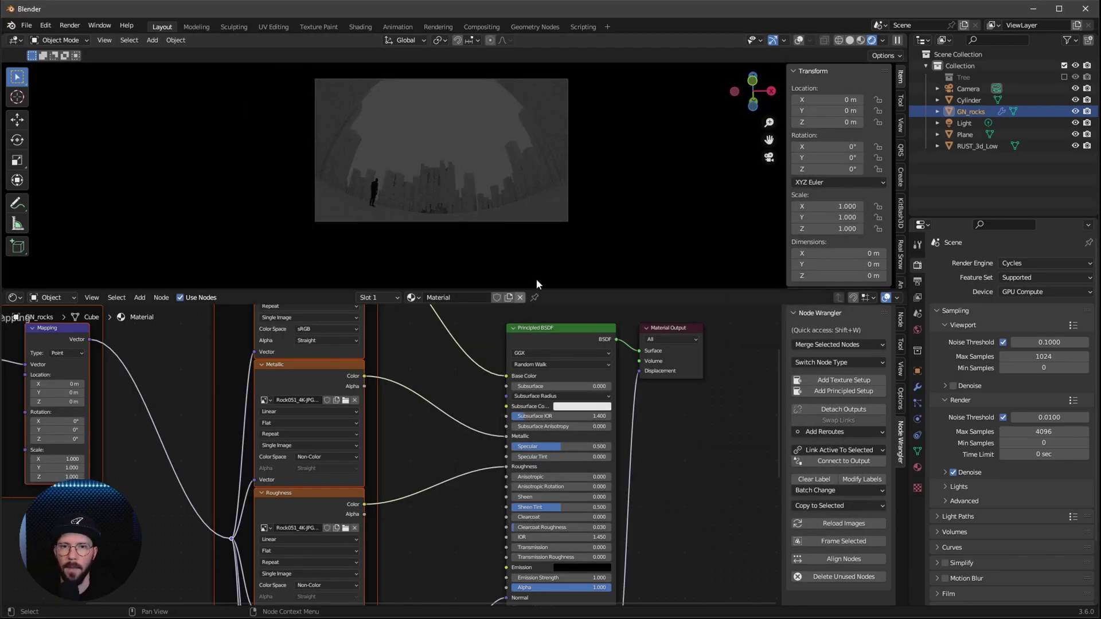
- Split the 3D viewport into two views and show the rock columns in Material Preview shading in the second view
left_click_drag(908, 34, 486, 162)
key("n")
mouse_move(682, 166)
middle_mouse_down()
mouse_move(655, 227)
mouse_move(656, 215)
mouse_move(676, 234)
mouse_move(659, 214)
middle_mouse_up()
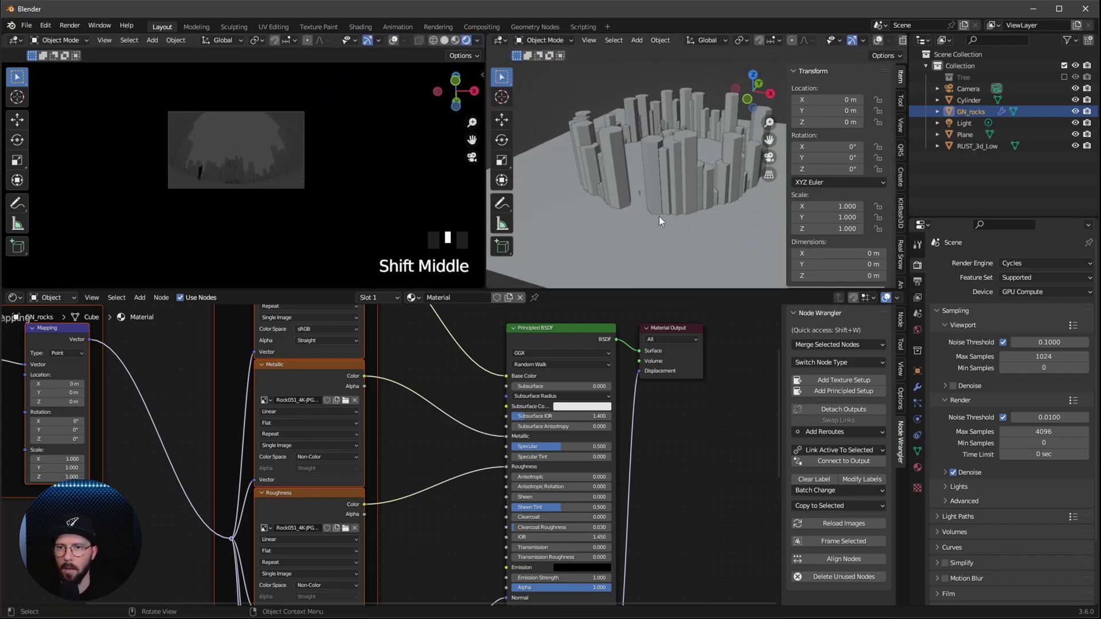
key("z")
left_click(667, 284)
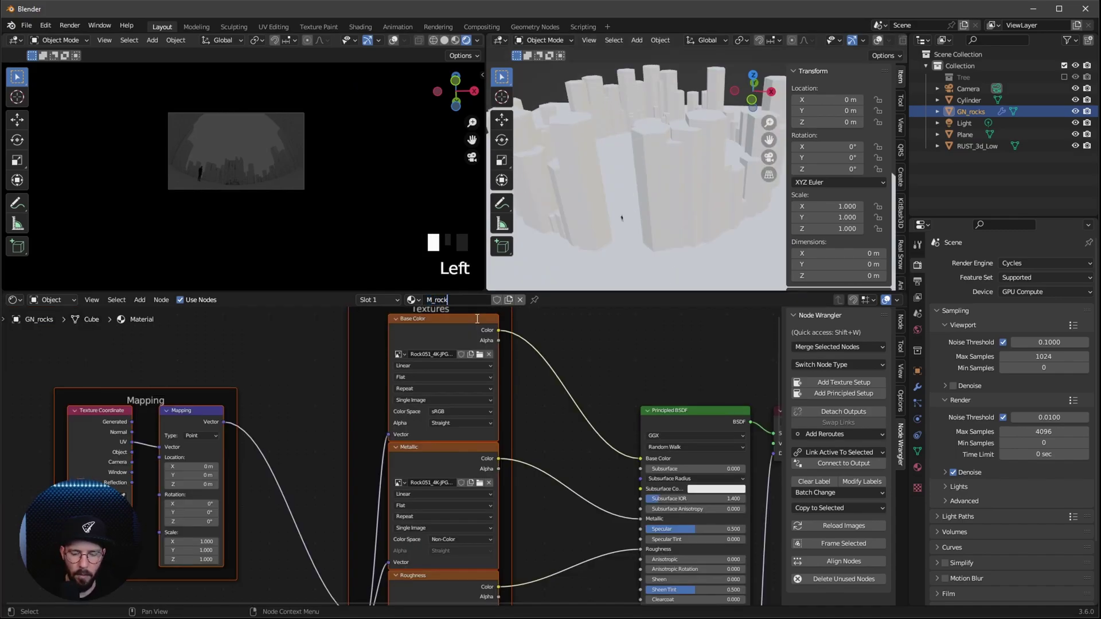
- Rename the rock material to M_rock
key("Return")
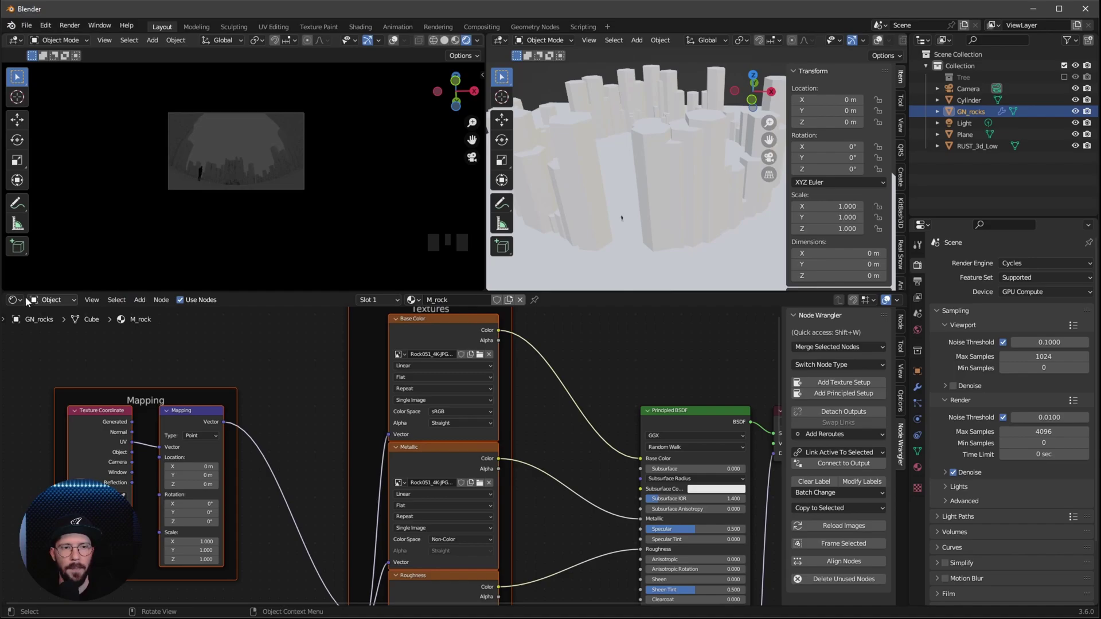
- Insert a Set Material node between Join Geometry and Group Output in the GN_rocks geometry node tree
left_click(25, 300)
left_click(74, 400)
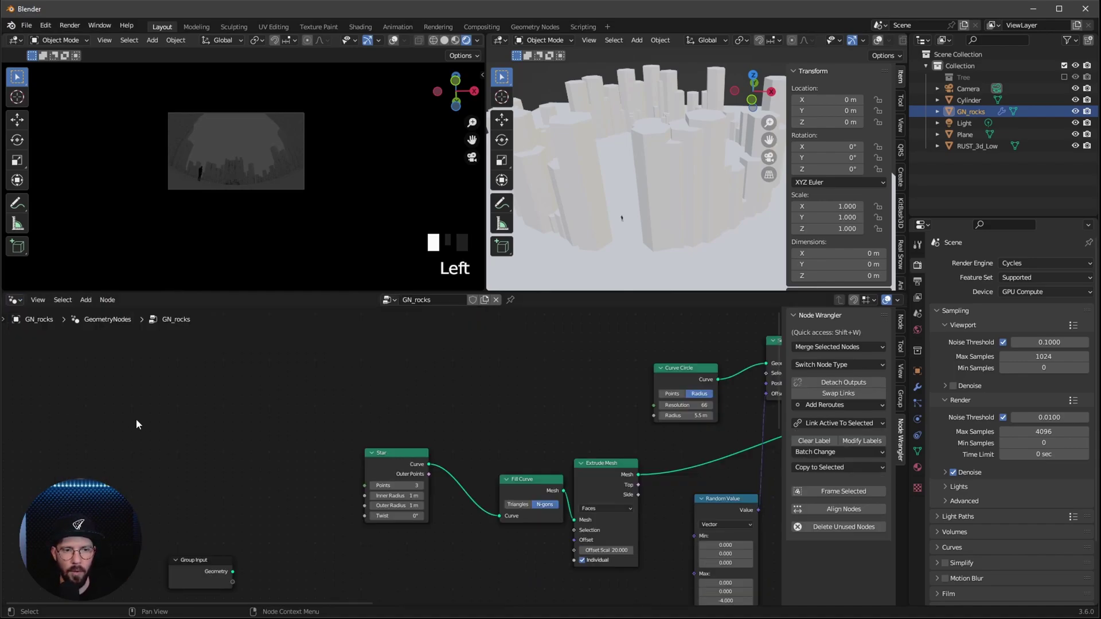
middle_click_drag(622, 425, 381, 427)
middle_click_drag(774, 418, 482, 413)
key("shift+a")
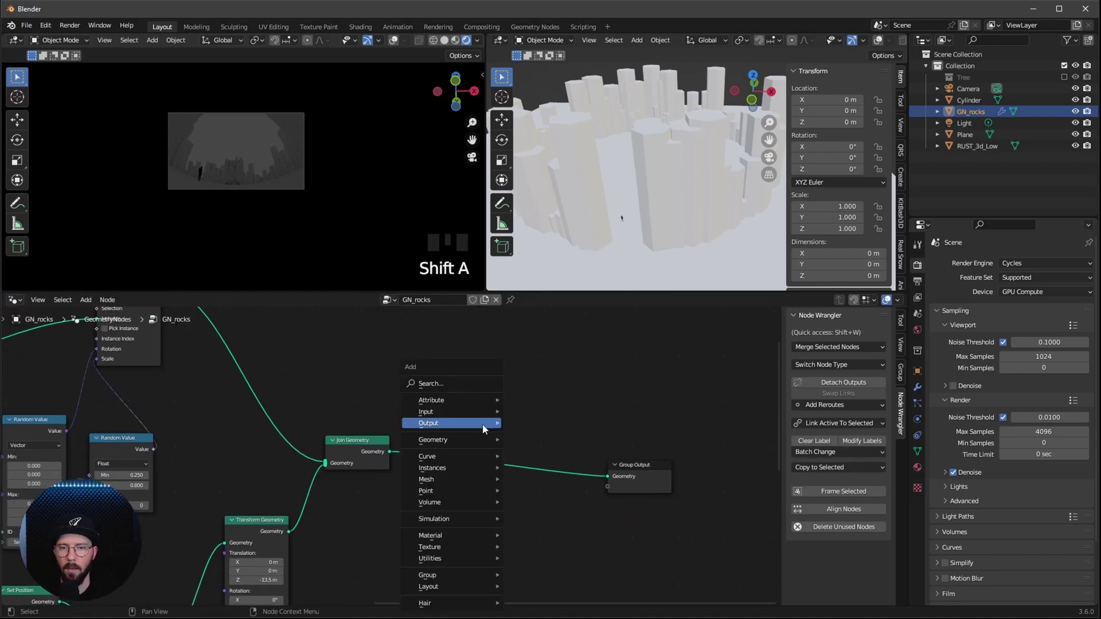
type("set")
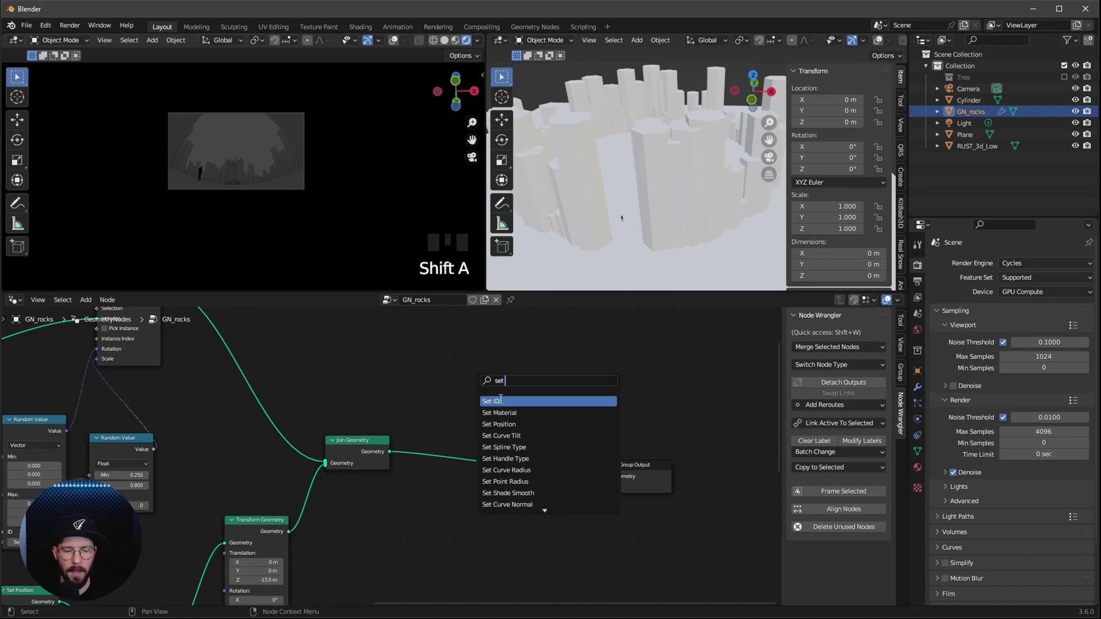
left_click(499, 413)
left_click(511, 477)
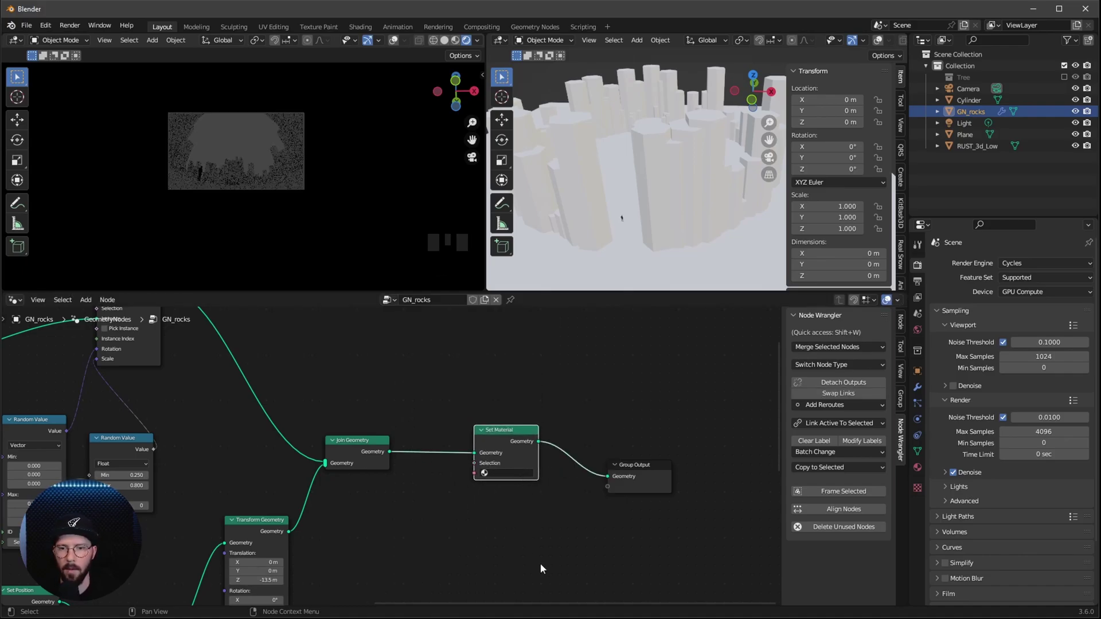
- Assign M_rock in the Set Material node
left_click(510, 473)
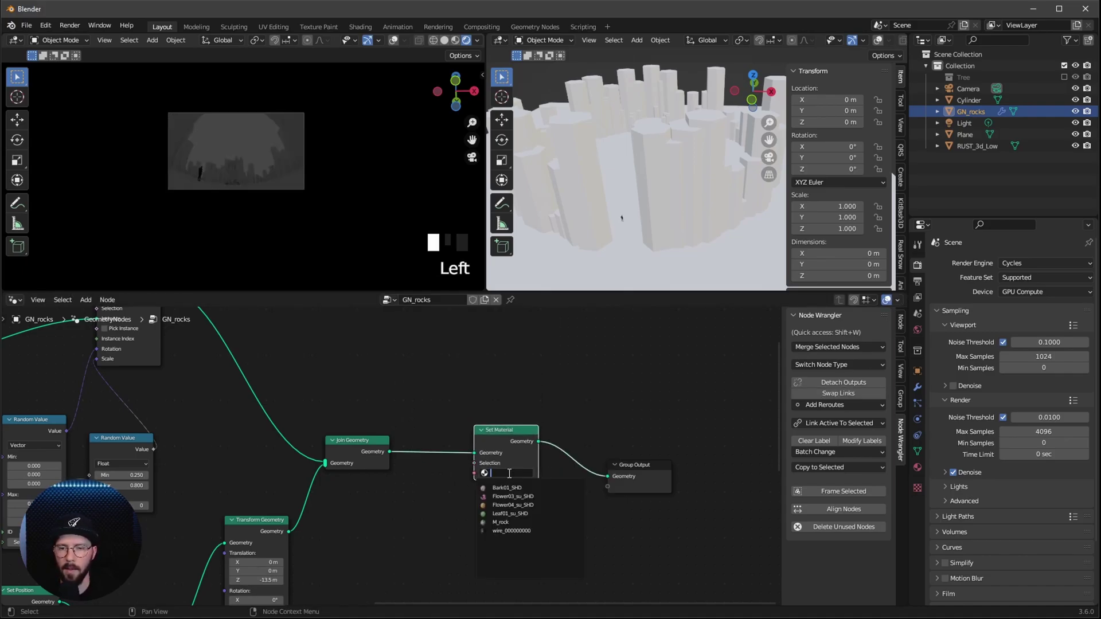
left_click(512, 522)
mouse_move(659, 246)
middle_mouse_down()
mouse_move(683, 225)
mouse_move(675, 256)
middle_mouse_up()
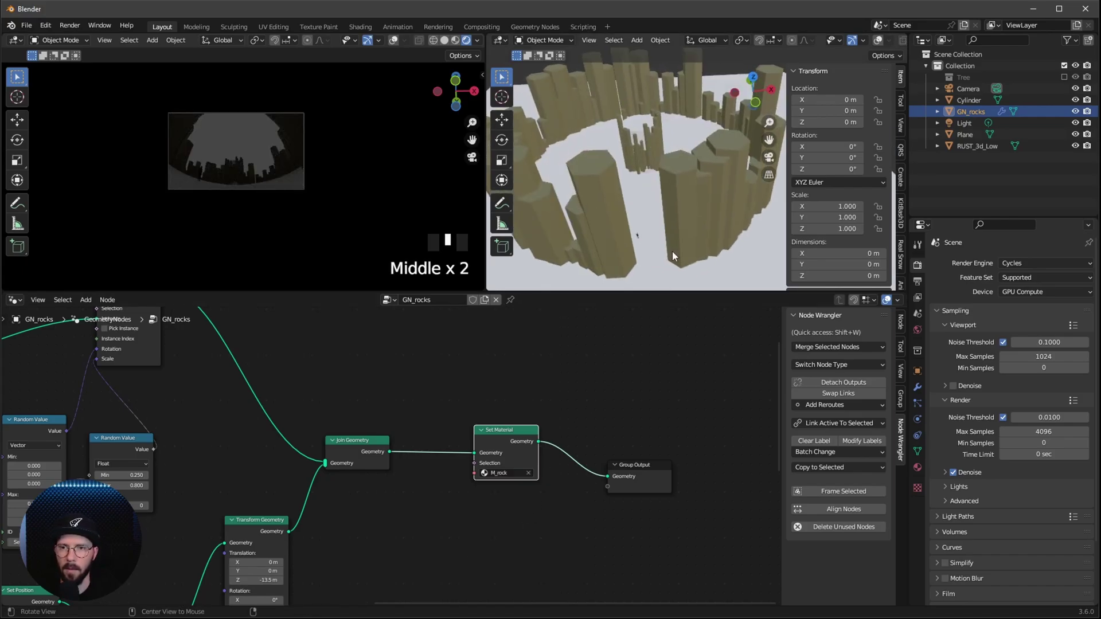
- Return to the M_rock shader nodes and feed the Mapping node's Vector from the Texture Coordinate node's Generated output
left_click(14, 299)
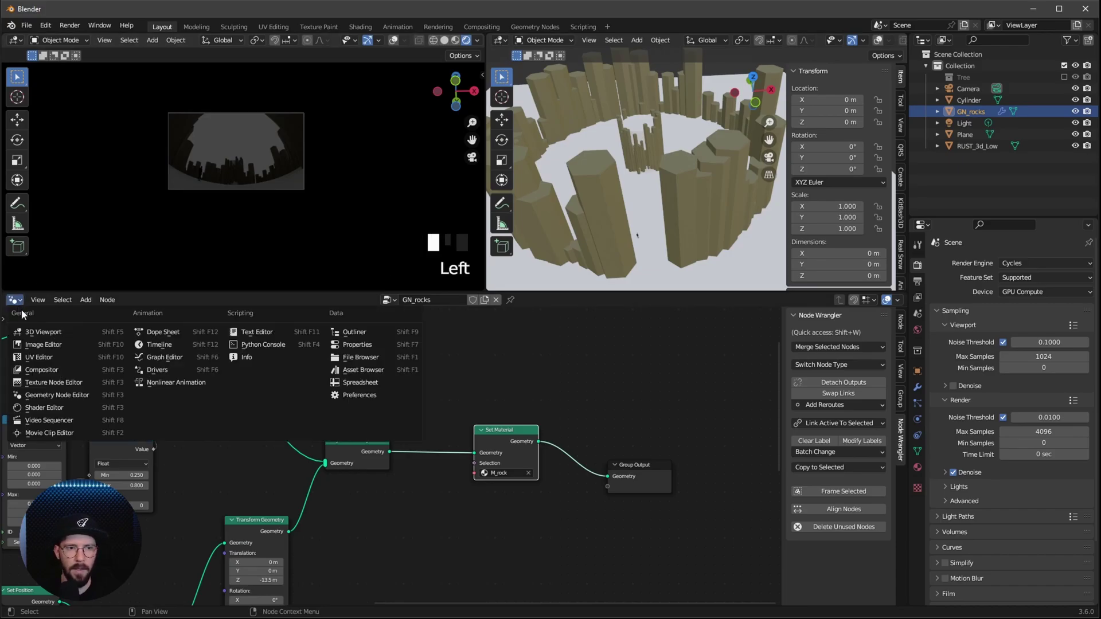
middle_click_drag(466, 469, 330, 439, "ctrl")
middle_click_drag(330, 525, 363, 531)
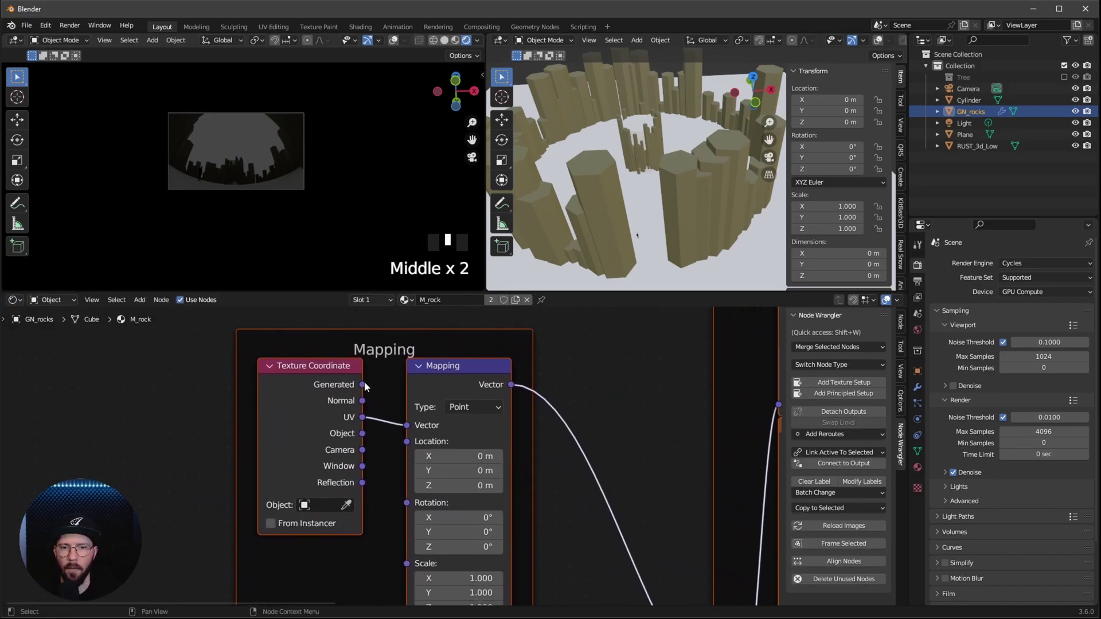
left_click_drag(363, 385, 407, 425)
middle_click_drag(621, 488, 560, 421)
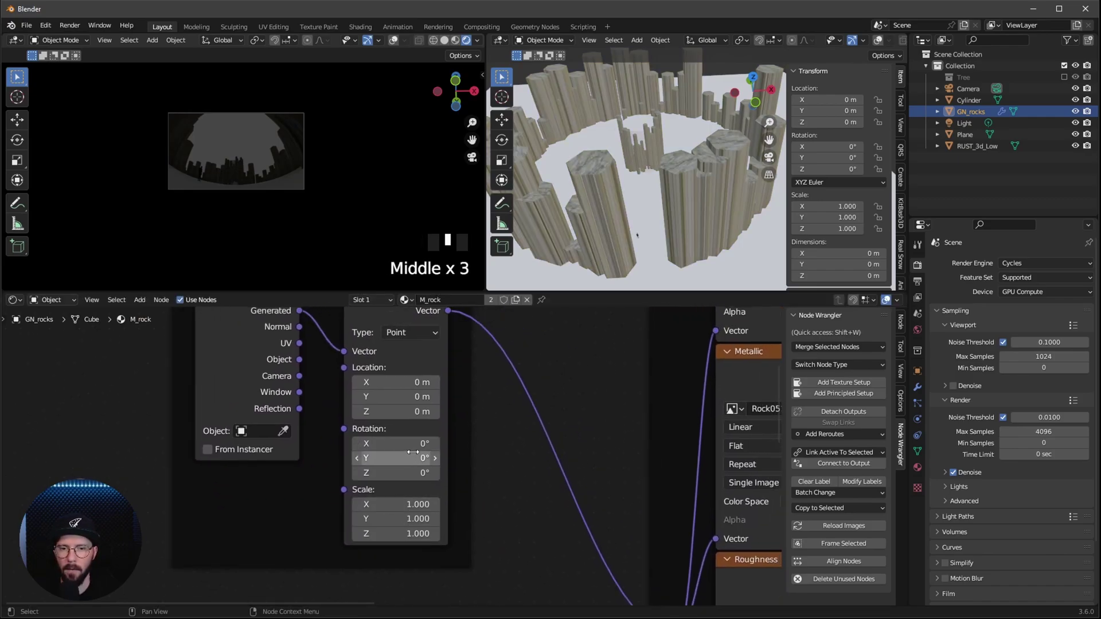
- Set the M_rock Mapping node's X rotation to 90° and its scale to 2 on all axes
left_click(419, 444)
type("90")
key("Return")
middle_click_drag(420, 443, 360, 434, "ctrl")
left_click(361, 435)
left_click_drag(293, 416, 293, 437)
type("2")
key("Return")
- Set the strength of M_rock's Normal Map node to 5
middle_click_drag(614, 368, 428, 504, "ctrl")
left_click(425, 483)
type("5")
key("Return")
- Assign the existing M_rock material to the central Cylinder
middle_click_drag(683, 184, 662, 154, "ctrl")
left_click(665, 183)
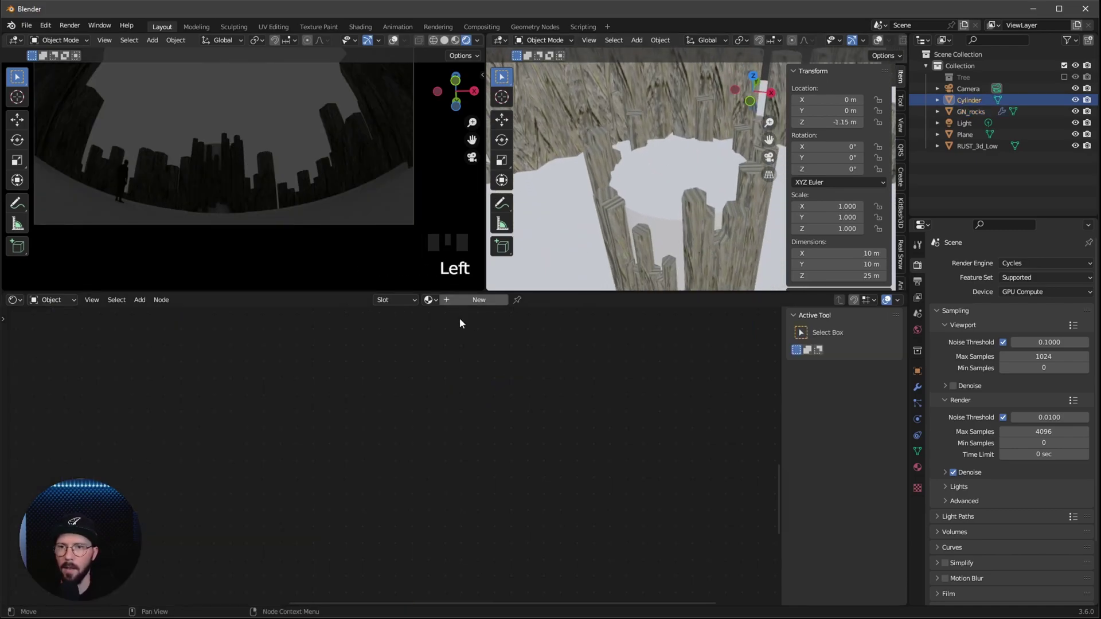
left_click(429, 300)
left_click(465, 361)
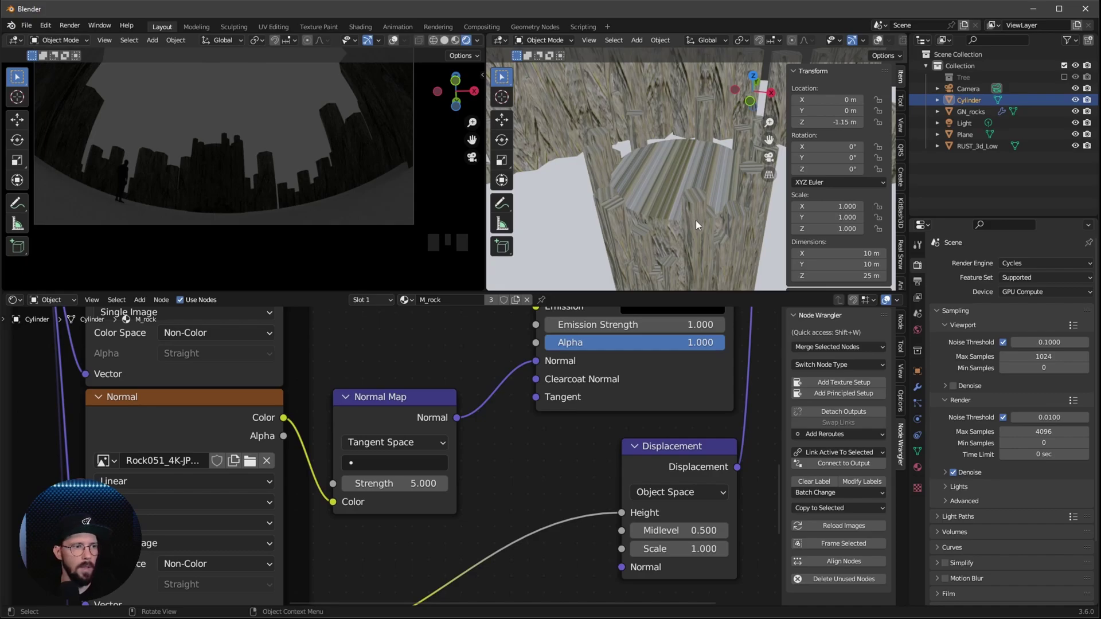
middle_click_drag(275, 166, 284, 179, "shift")
middle_click_drag(284, 179, 295, 192, "shift")
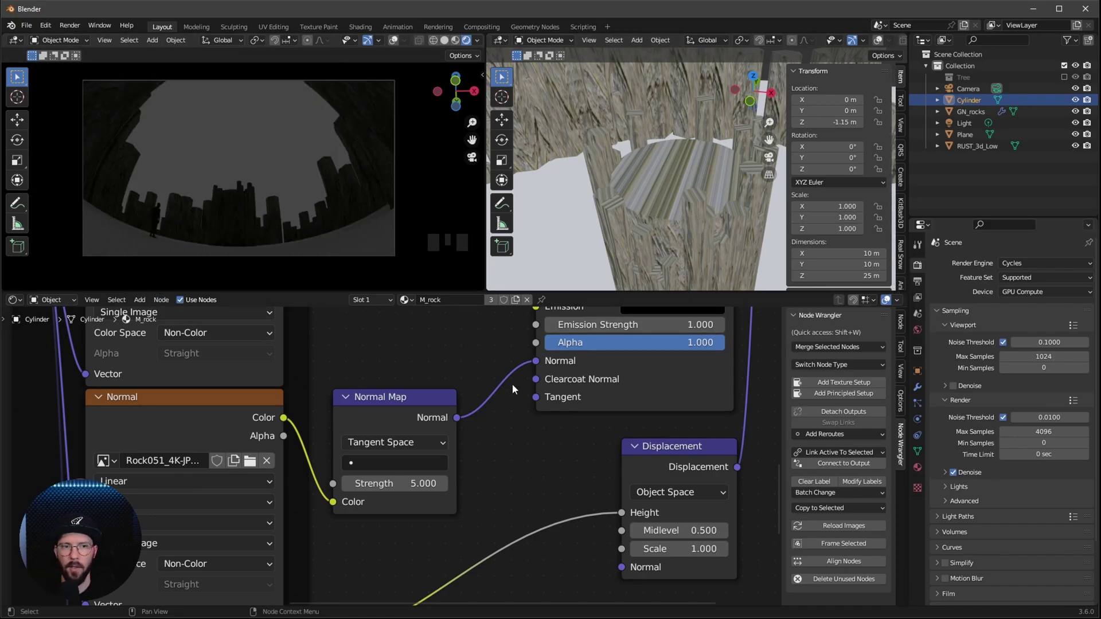
- Create Easy HDRI world nodes and choose kiara_1_dawn_4k.hdr as the environment image
middle_click_drag(898, 276, 896, 216)
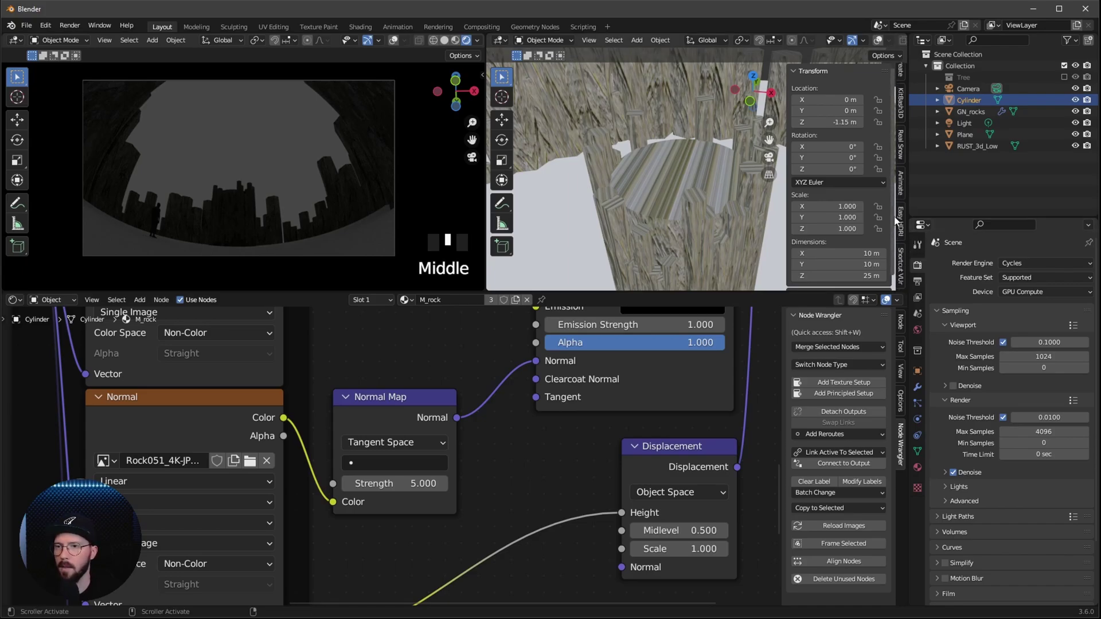
left_click(898, 220)
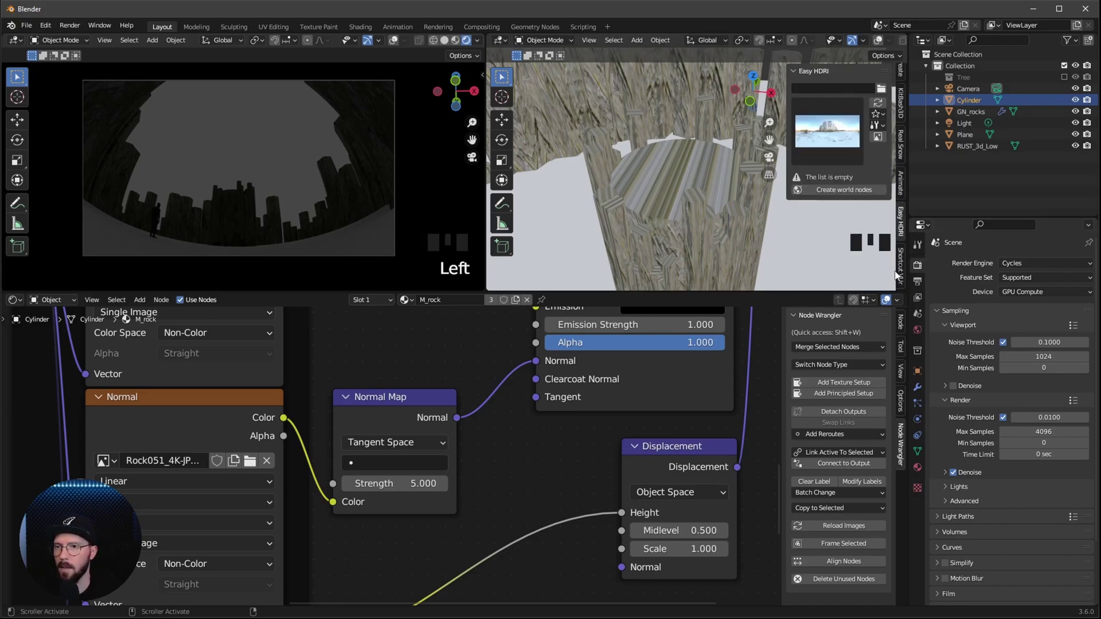
left_click(826, 190)
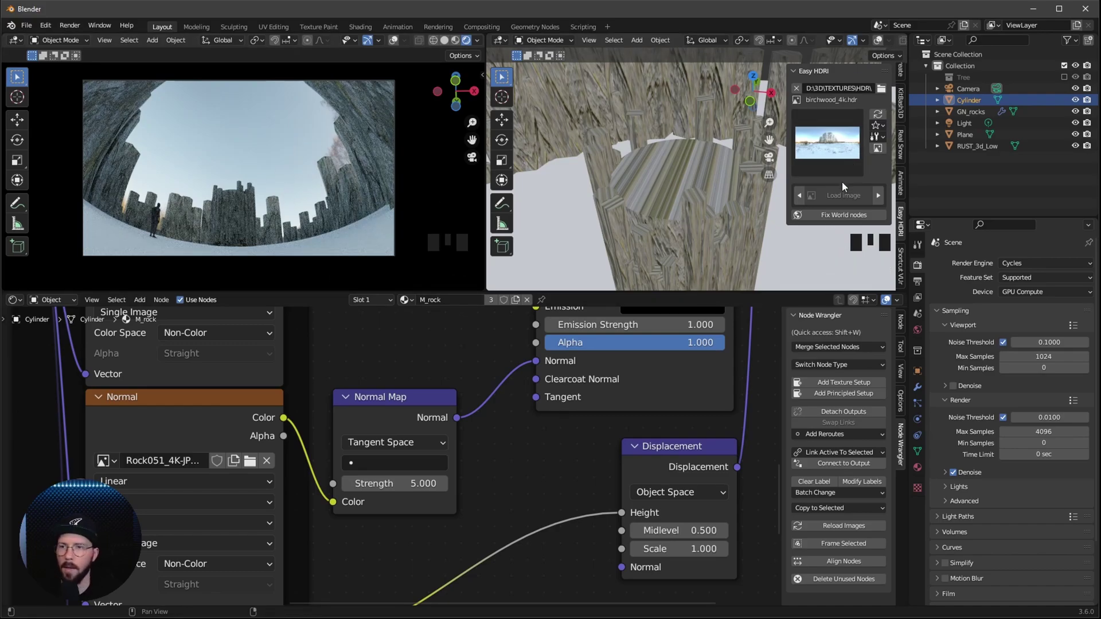
left_click(834, 146)
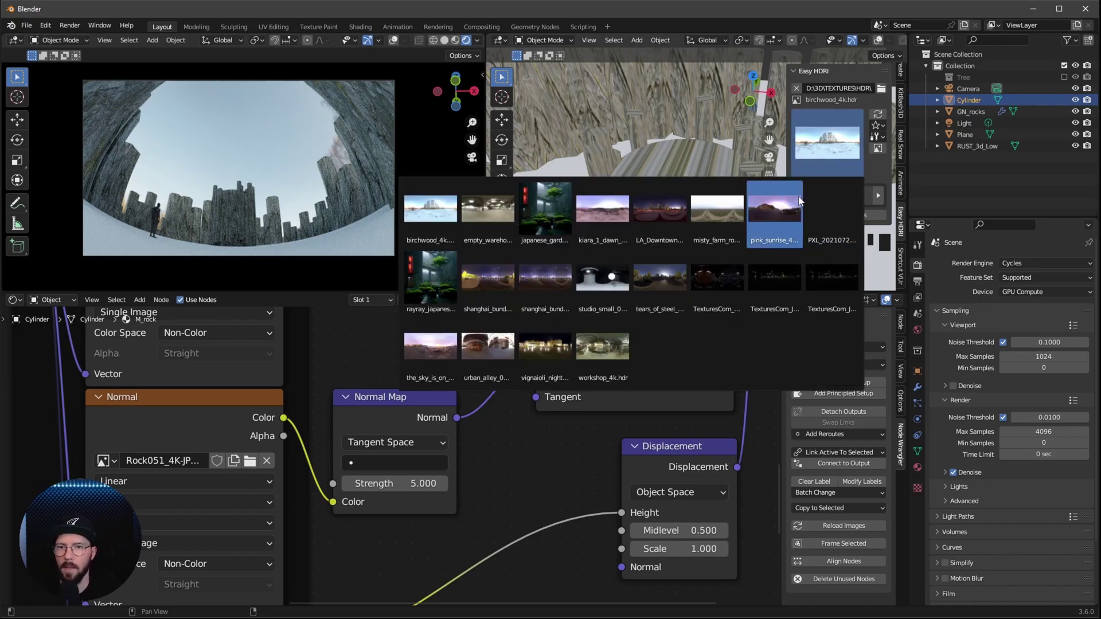
left_click(601, 212)
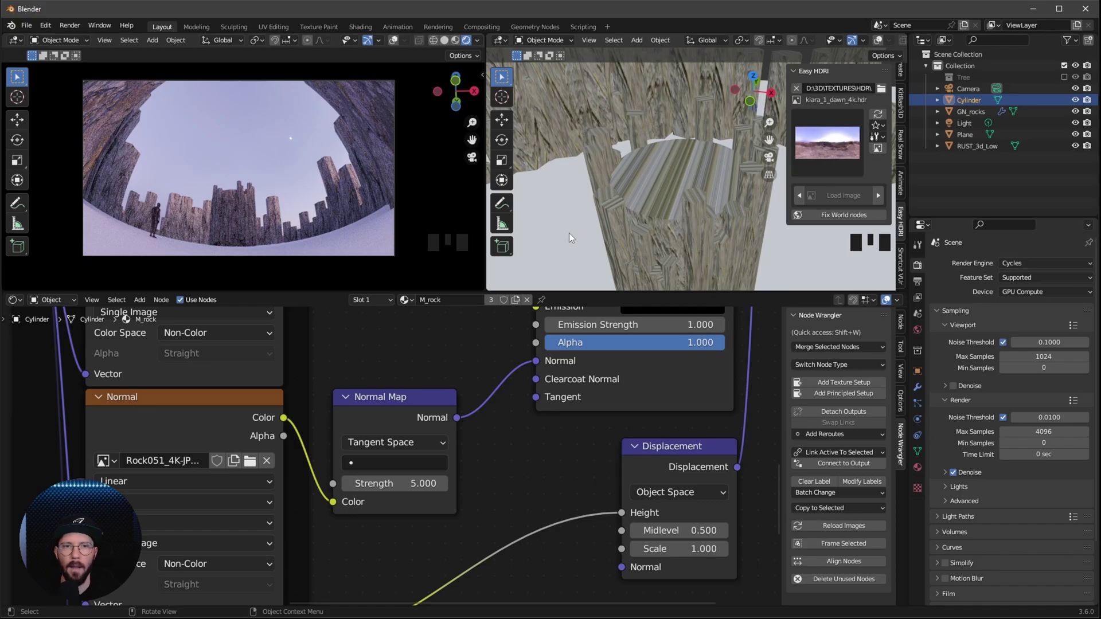
- Open the world shader nodes and set the HDRI Mapping node's Z rotation to 162°
left_click(56, 300)
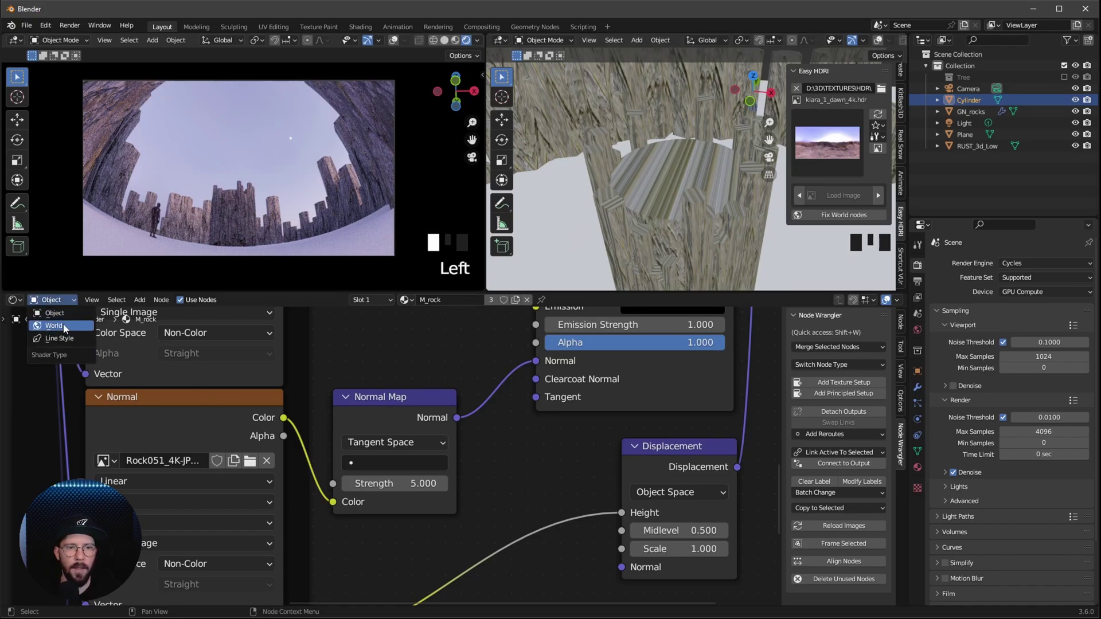
left_click(56, 326)
middle_click_drag(430, 418, 424, 504)
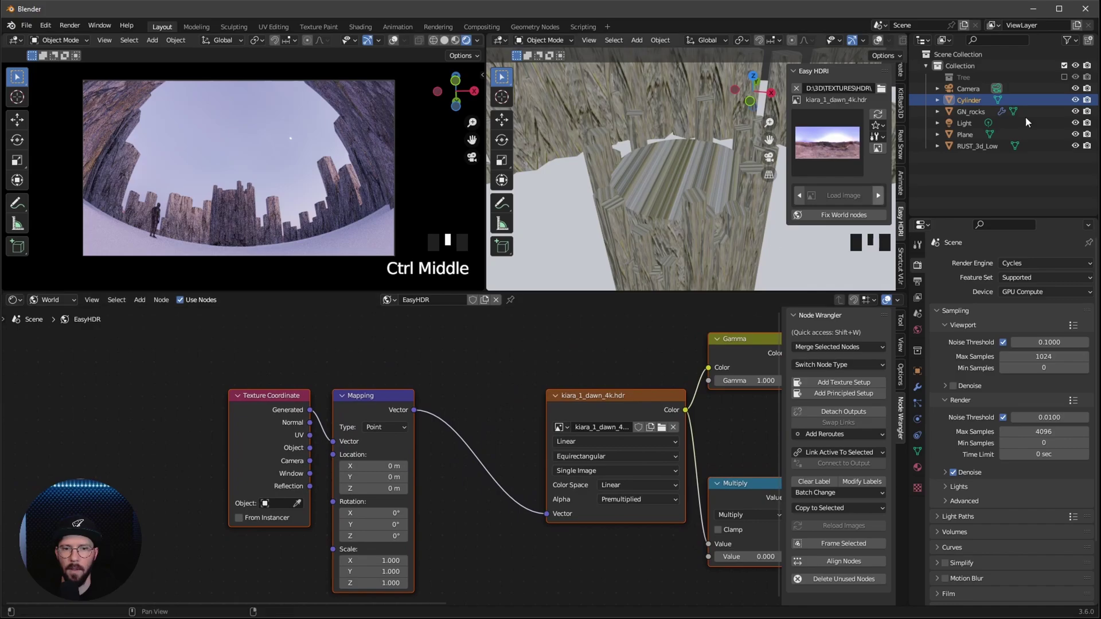
left_click(442, 508)
middle_click_drag(425, 567, 410, 509)
left_click(397, 472)
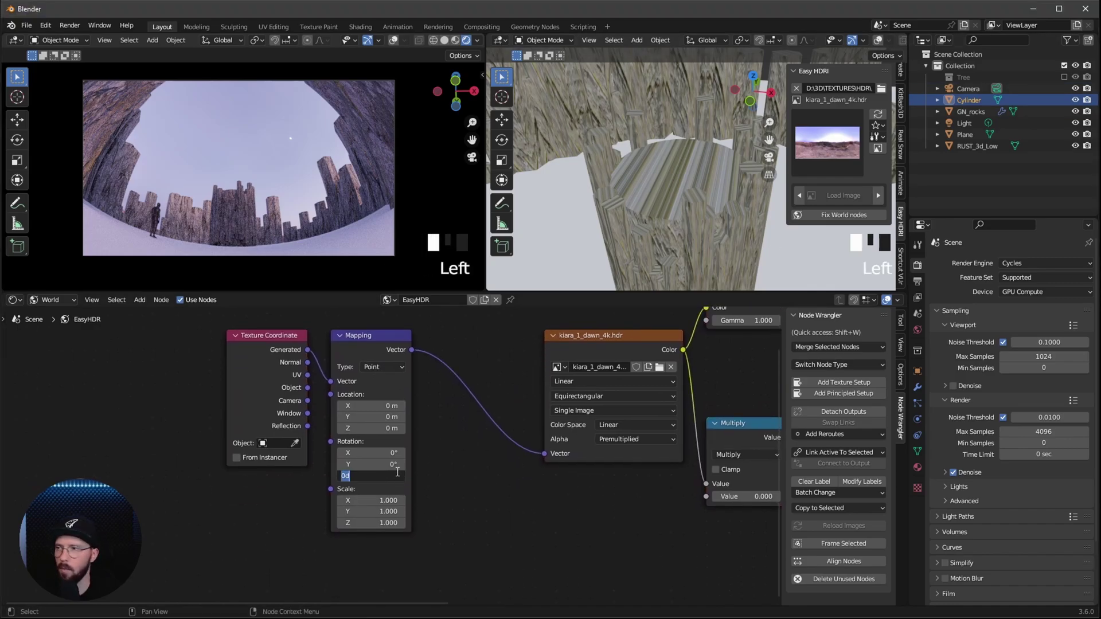
type("162")
key("Return")
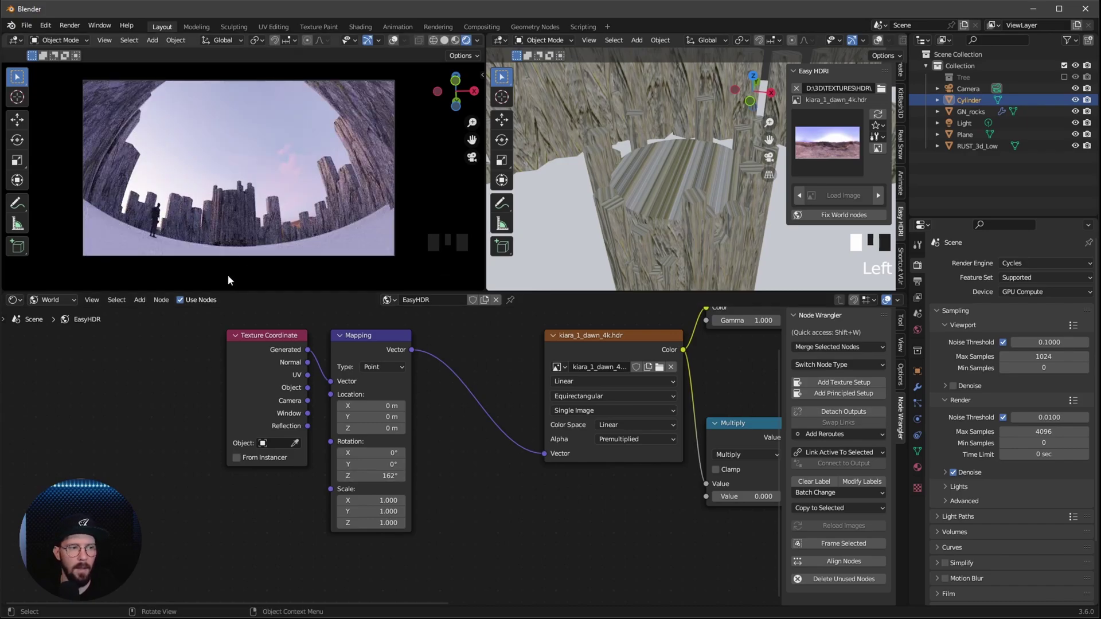
- Lower the value of the Add node that feeds the world Background strength to darken the environment
middle_click_drag(597, 516, 554, 471)
left_click(554, 473)
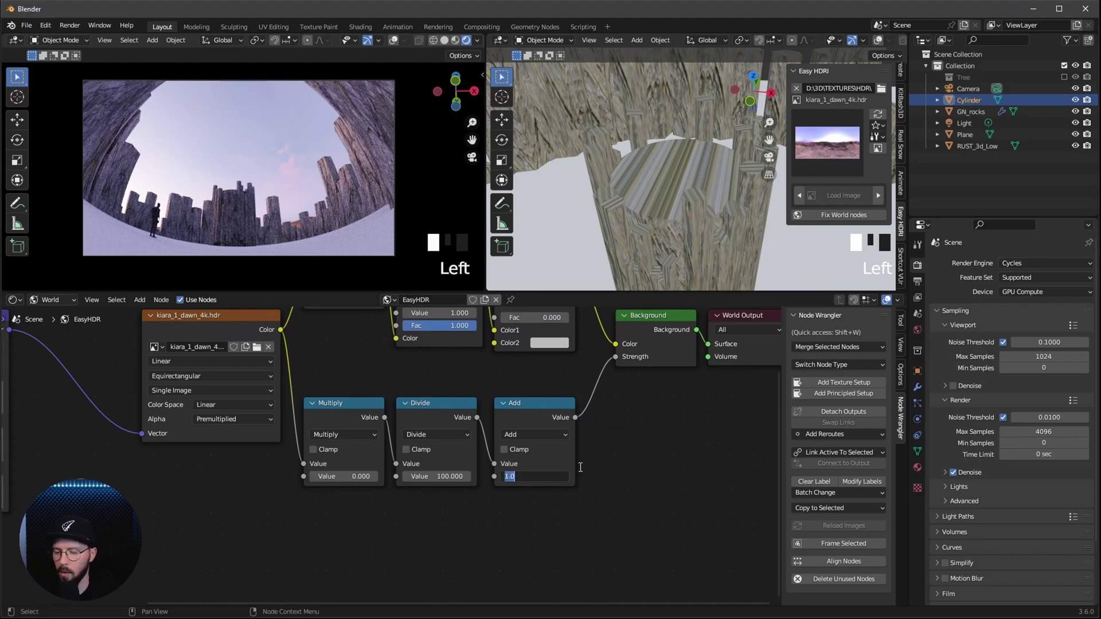
left_click(579, 467)
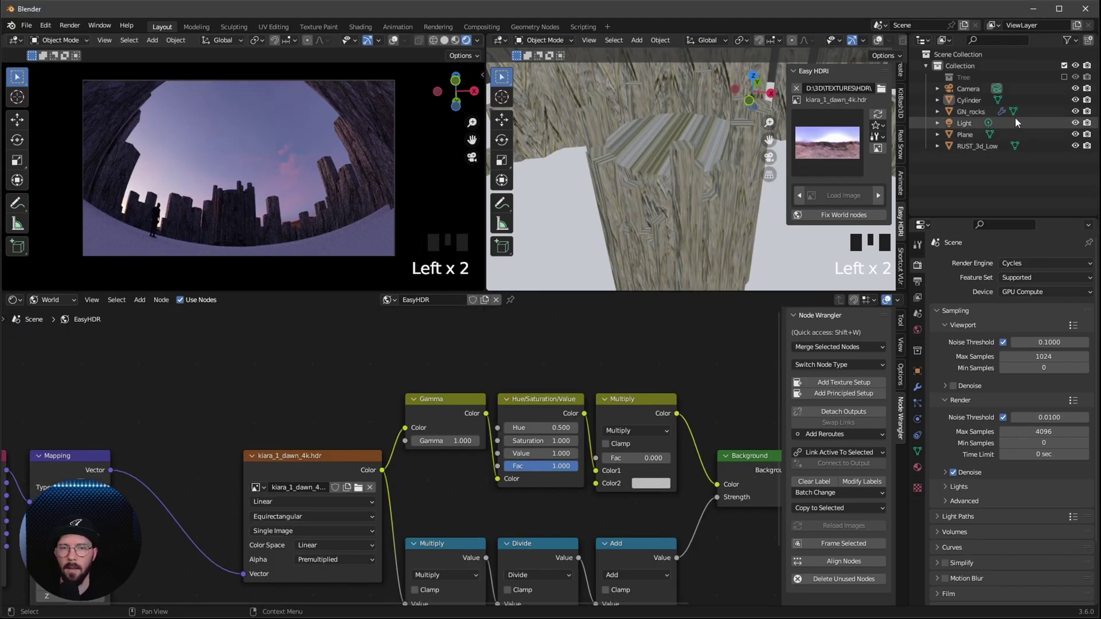
- Include the Tree collection in the view layer again
left_click(1064, 77)
middle_click_drag(791, 191, 660, 156)
middle_click_drag(675, 209, 737, 243)
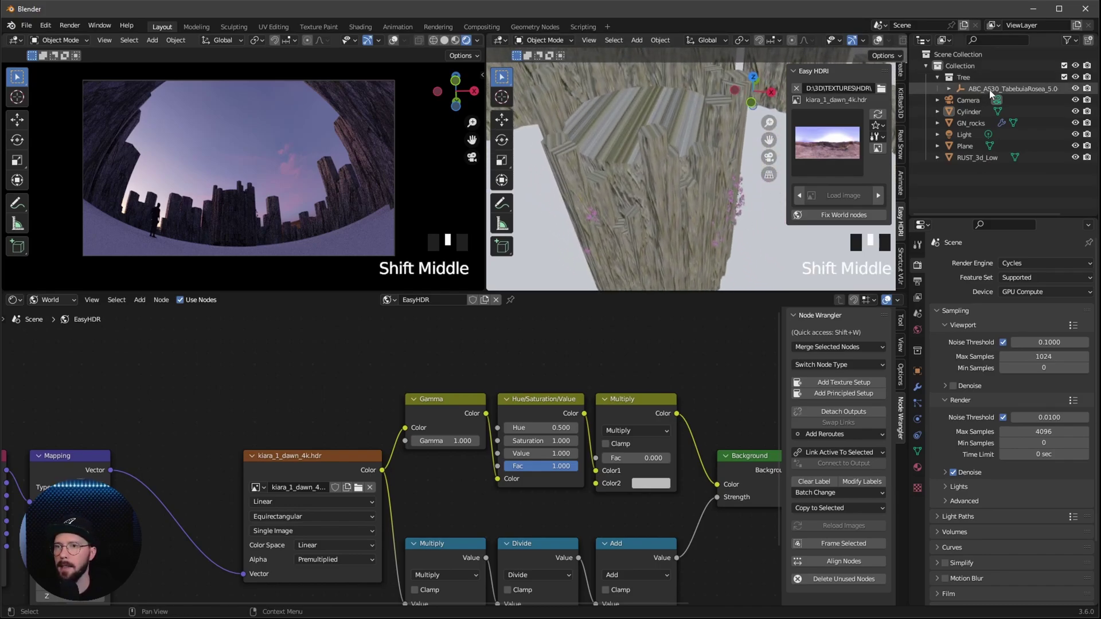
- Raise the tree's parent object ABC_AS30_TabebuiaRosea_5.0 to a Z location of 14 m
left_click(989, 90)
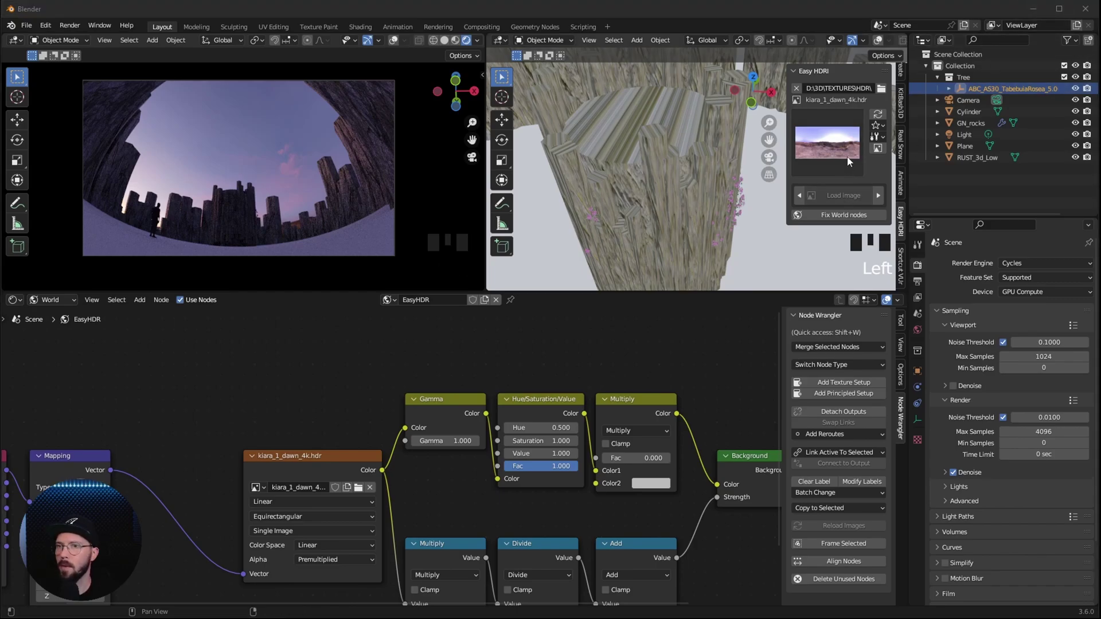
middle_click_drag(902, 80, 902, 172)
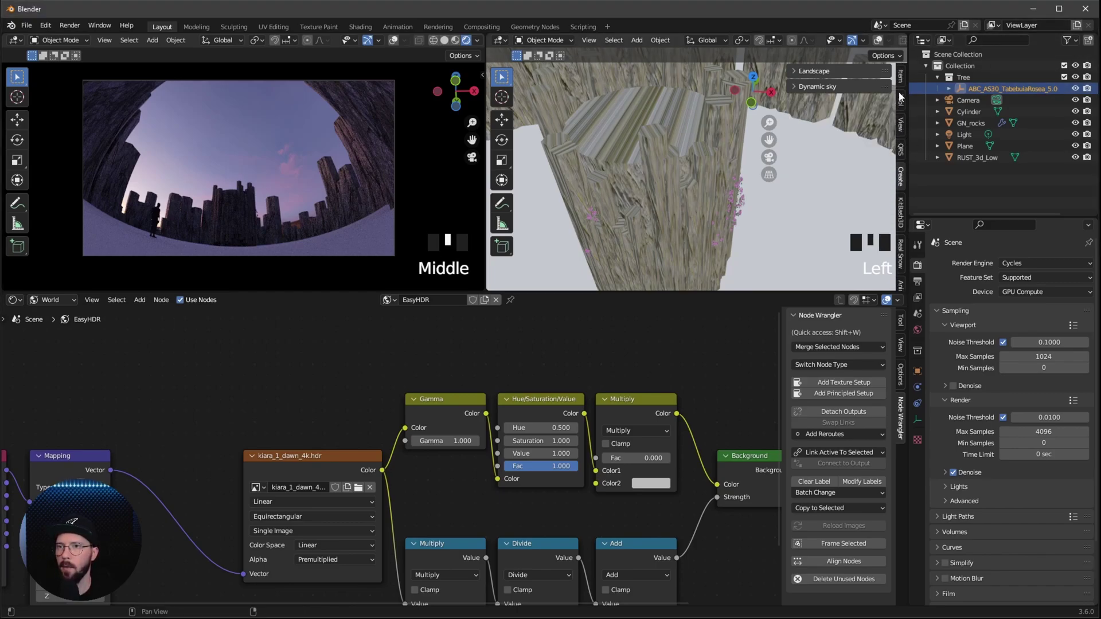
left_click(901, 79)
double_click(835, 121)
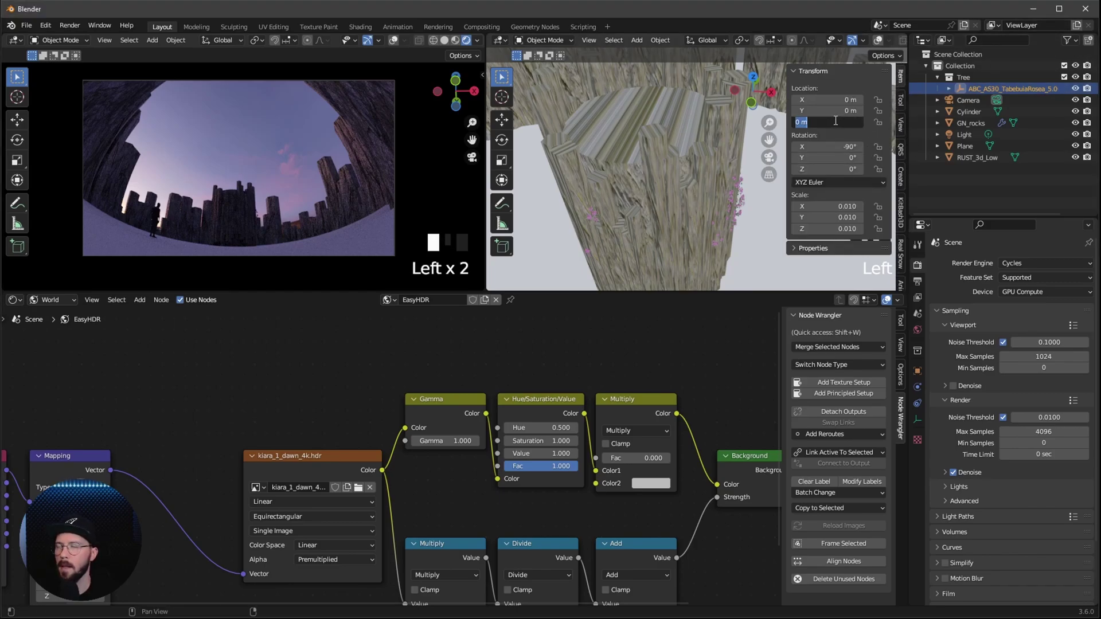
type("14")
key("Return")
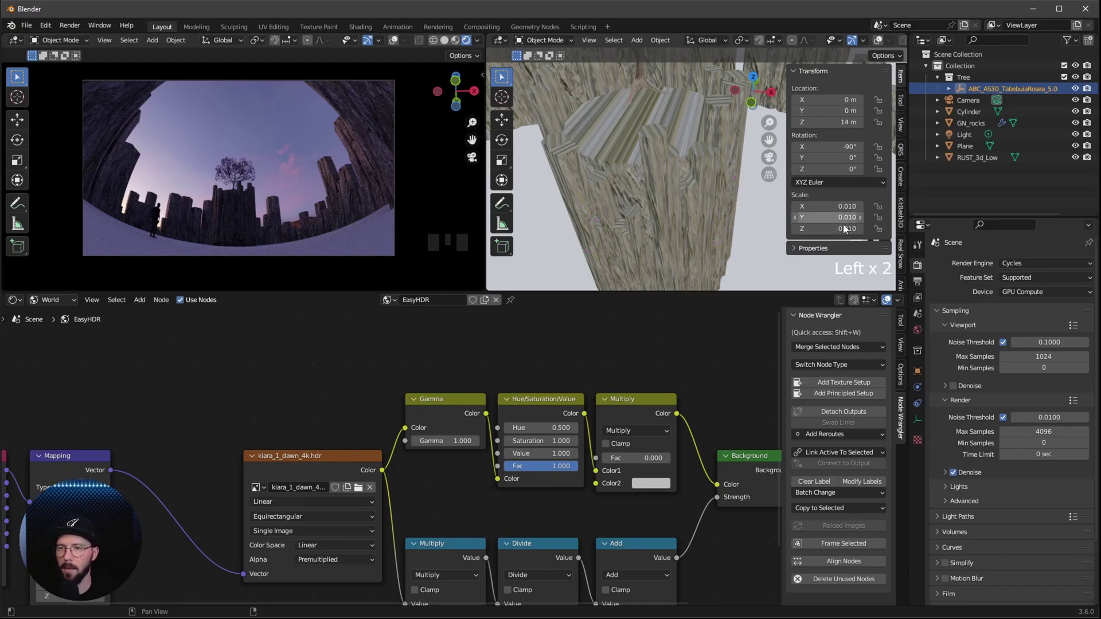
- Set the tree's X, Y and Z scale to 0.025
left_click_drag(844, 207, 844, 232)
key("BackSpace")
type(".025")
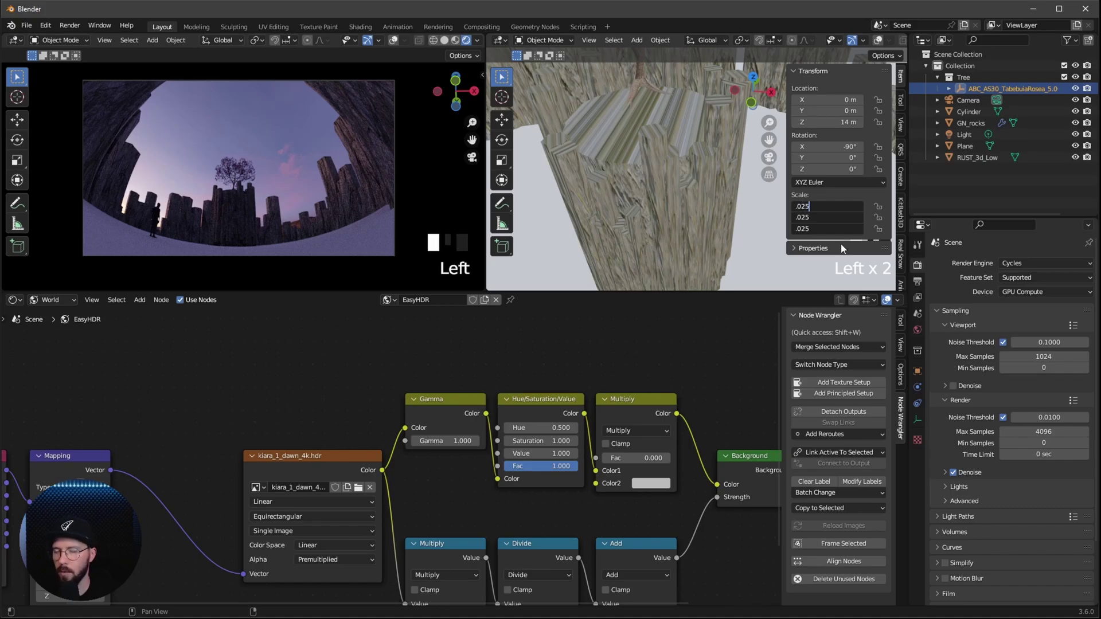
key("Return")
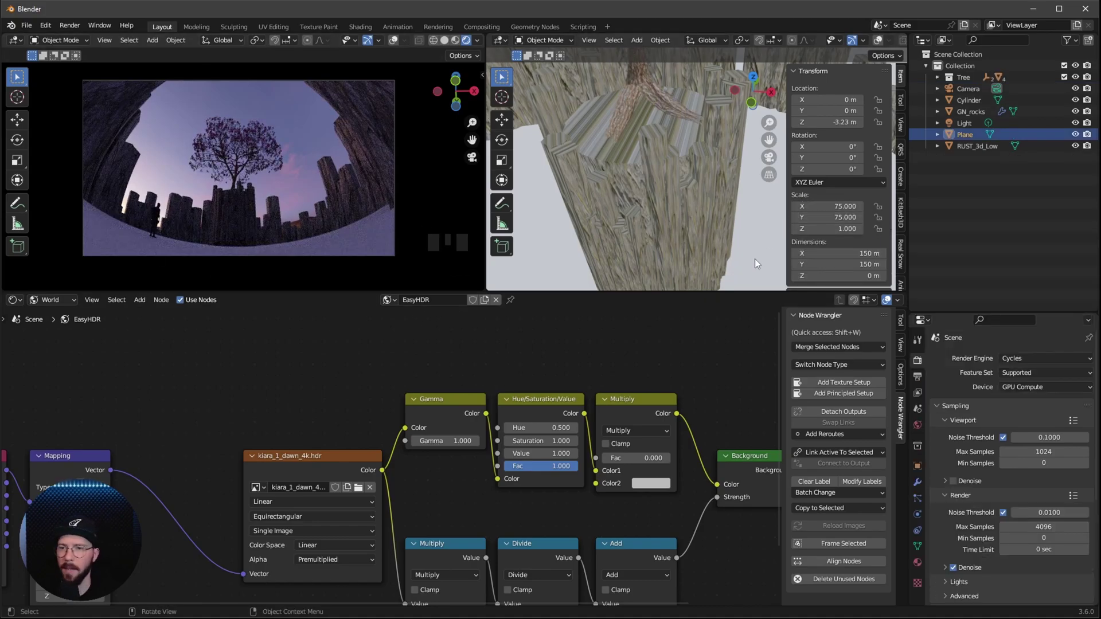
- Select the ground Plane and rename it to floor
left_click(760, 259)
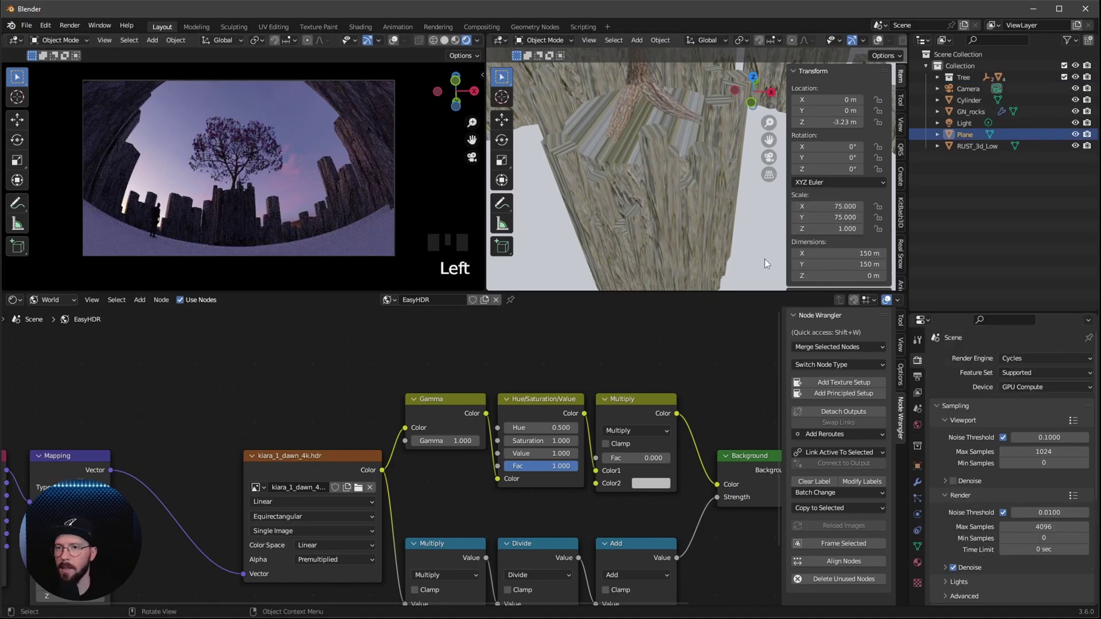
double_click(968, 134)
type("floor")
key("Return")
- Switch back to the object shader nodes and create a new material named M_floor on the floor
left_click(57, 299)
left_click(54, 313)
left_click(464, 300)
left_click(470, 299)
type("M_floor")
key("Return")
middle_click_drag(352, 386, 634, 467)
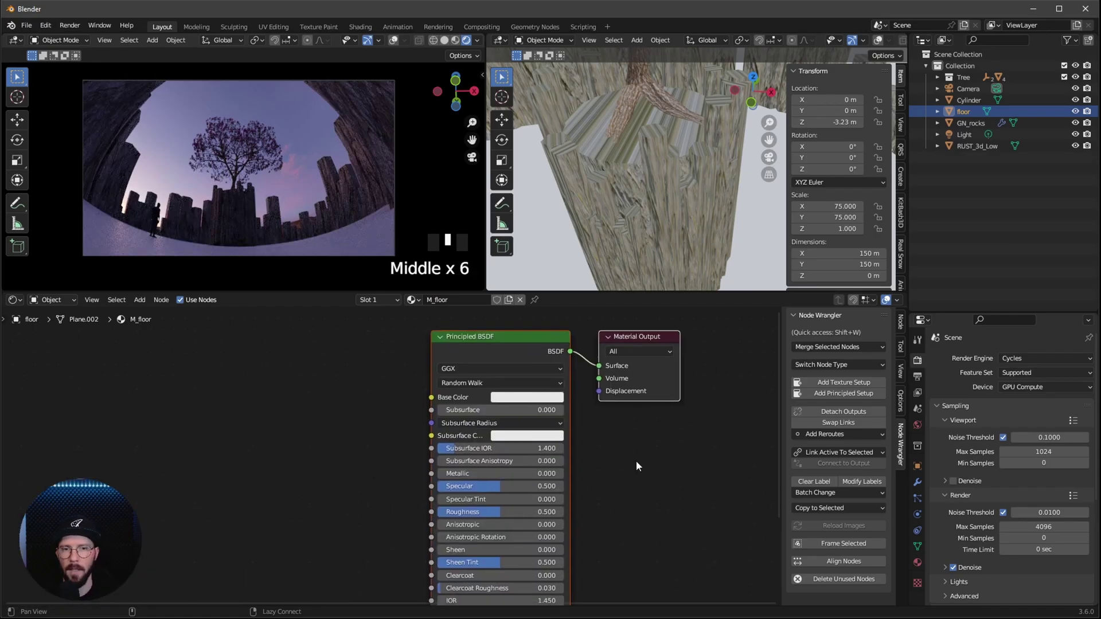
- Set the floor shader's base color to black and add a Noise Texture node feeding its Roughness
left_click(542, 400)
left_click_drag(608, 261, 601, 448)
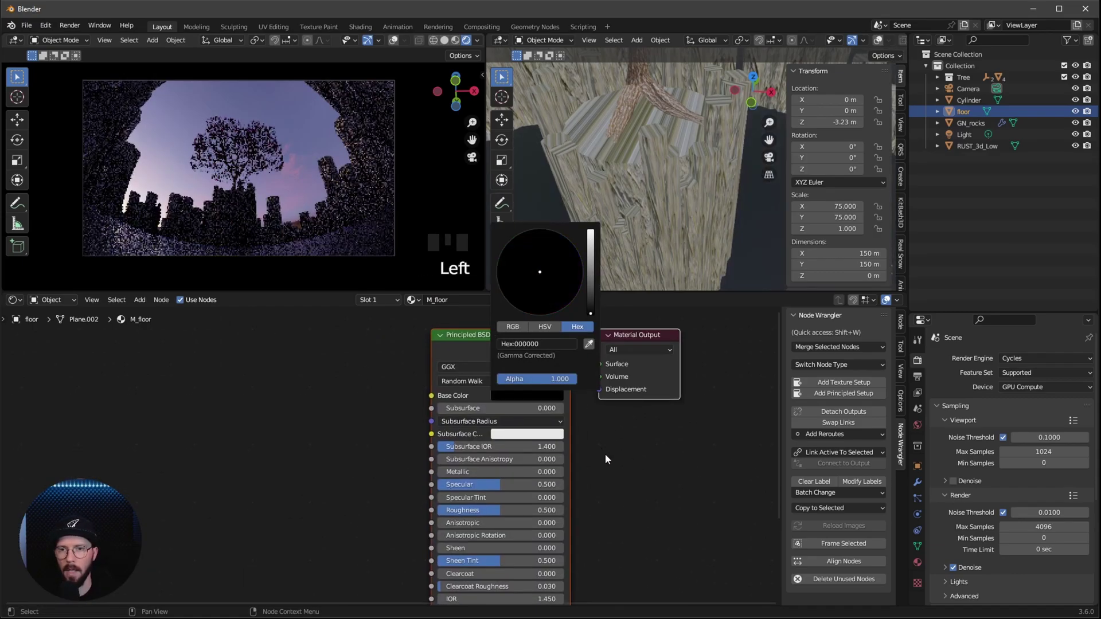
key("shift+a")
type("noise")
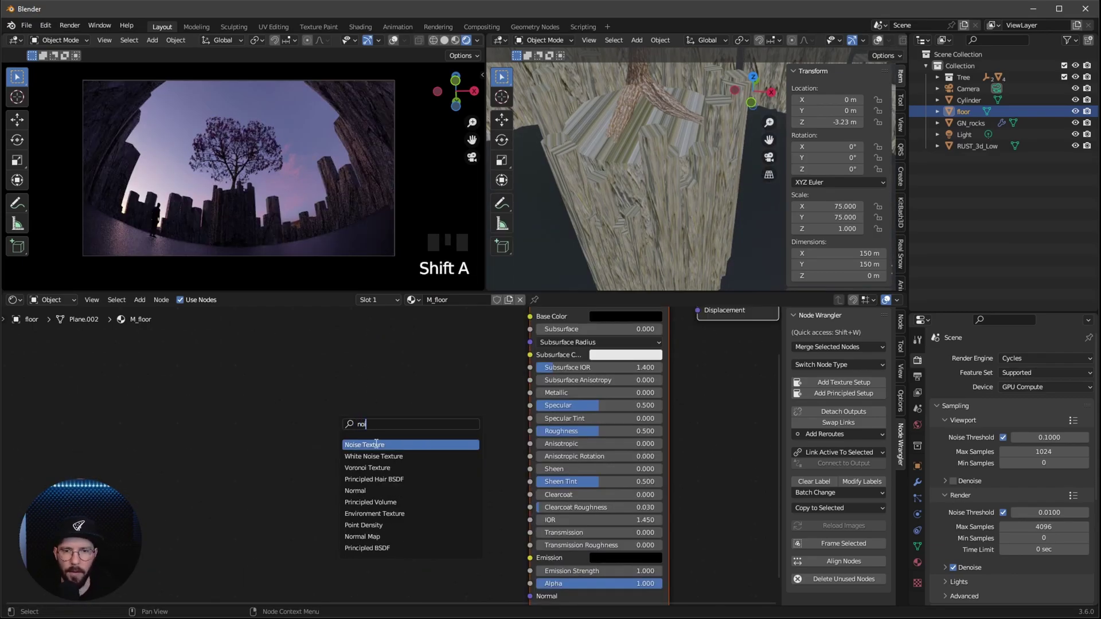
key("Return")
left_click(322, 432)
left_click_drag(321, 432, 531, 431)
- Insert a Color Ramp between the Noise Texture and Roughness, with its black stop at position 0.423
middle_click_drag(439, 391, 404, 386)
key("shift+a")
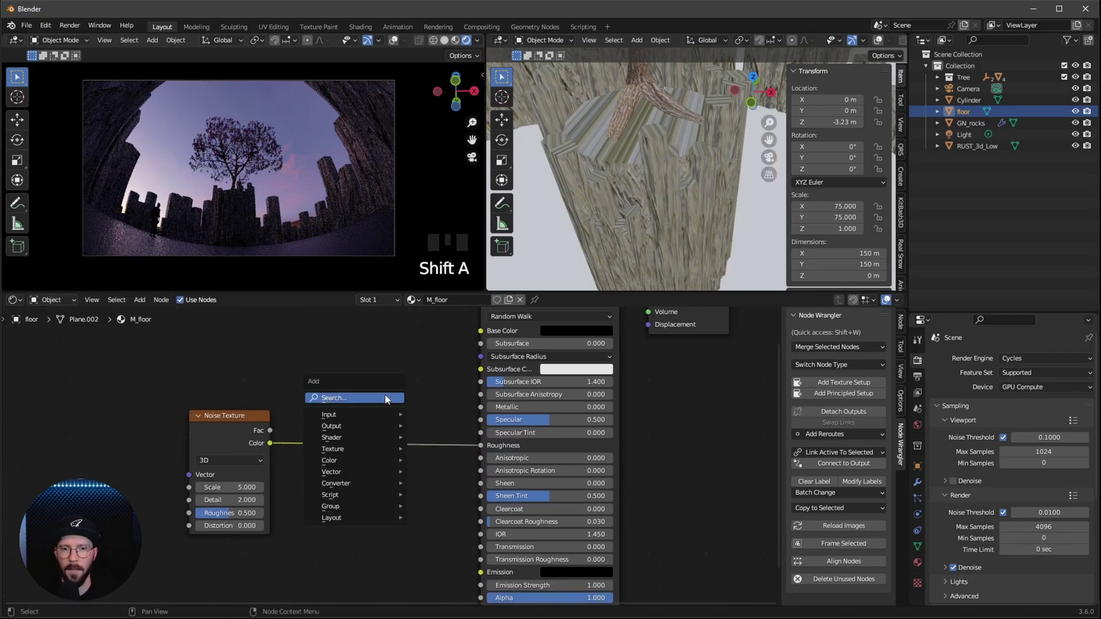
type("ramp")
key("Return")
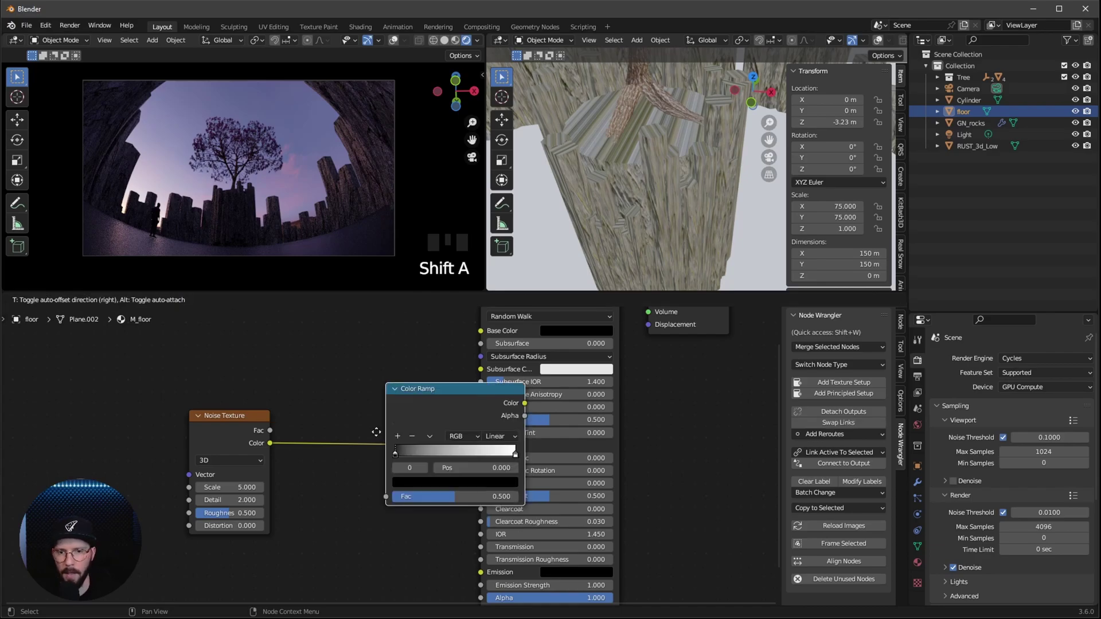
left_click(386, 432)
left_click_drag(358, 475, 414, 470)
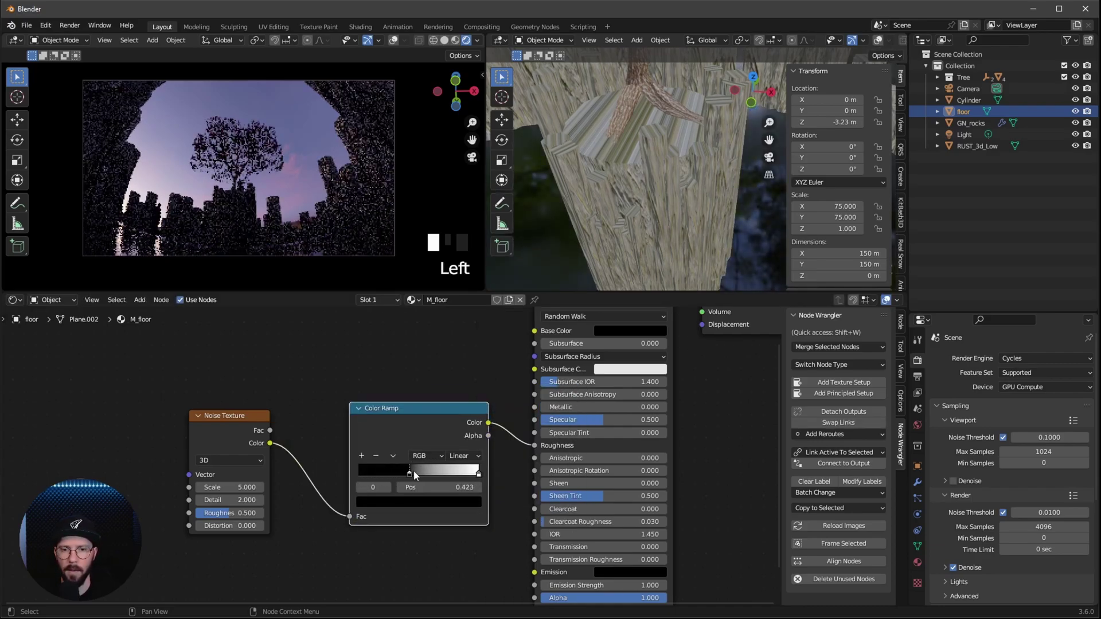
- Set the Noise Texture's Scale to 87 and its Roughness to 1.000
left_click(236, 487)
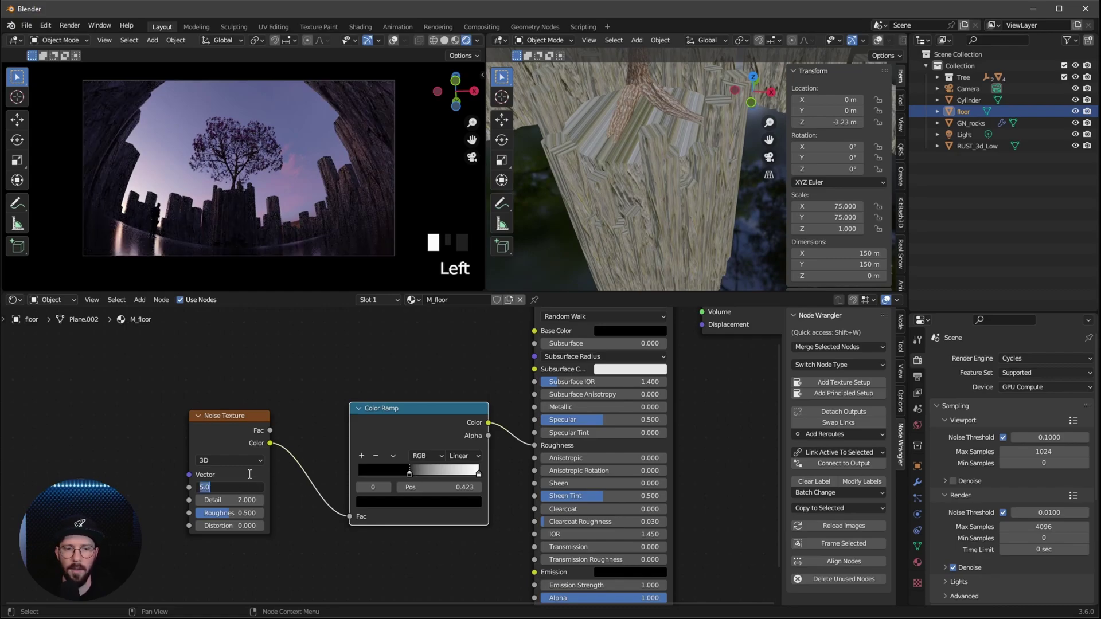
type("87")
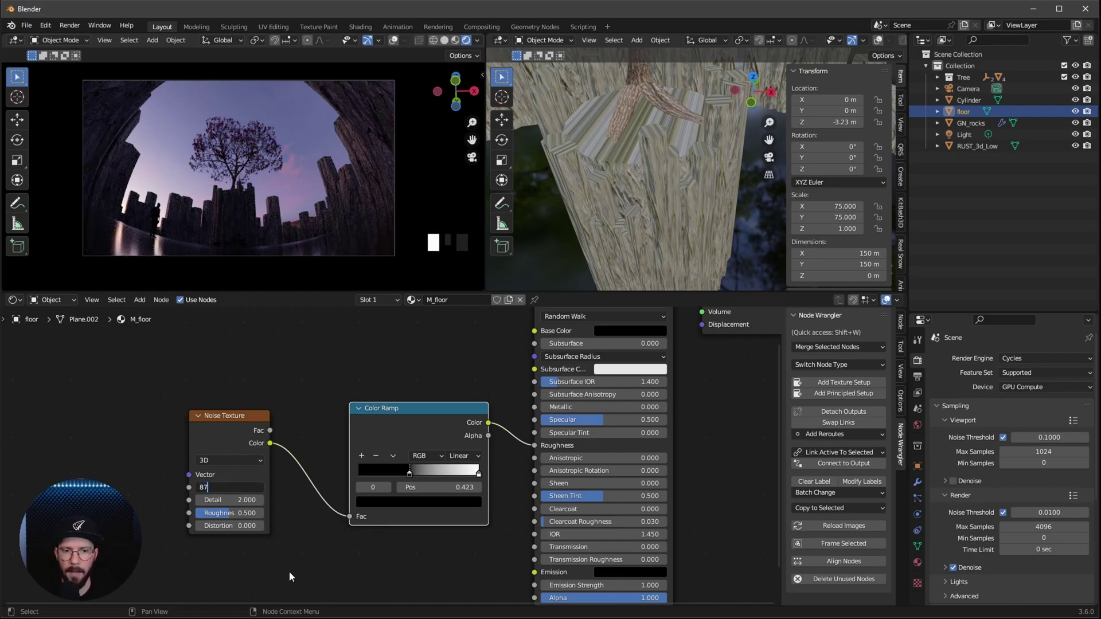
key("Return")
left_click_drag(233, 515, 302, 507)
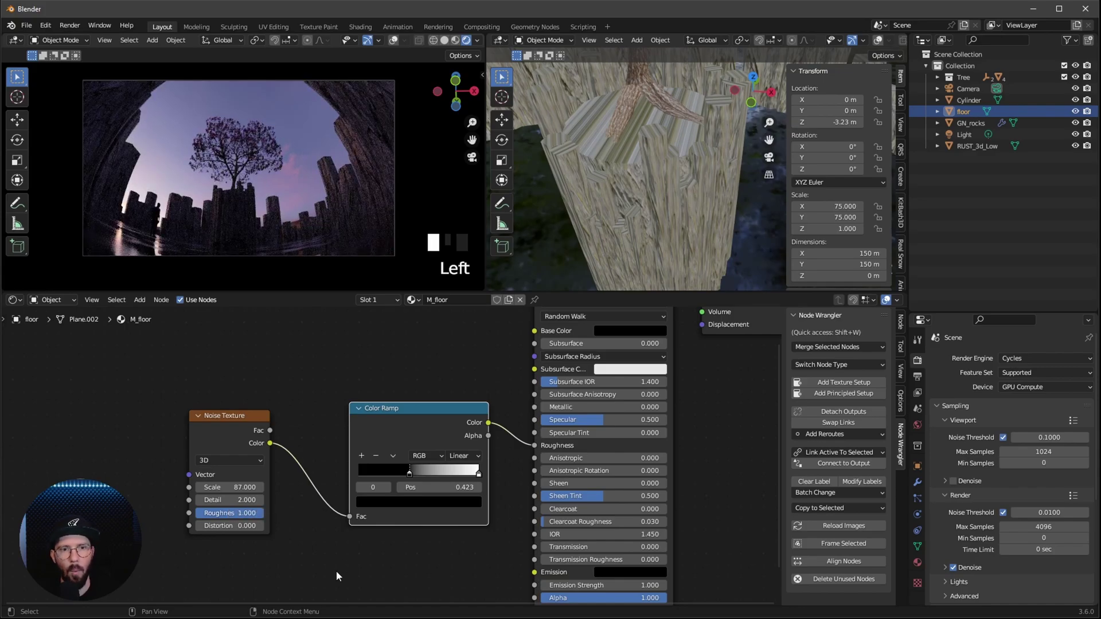
- Add a cube to the scene and set its X, Y and Z dimensions to 100 m
key("ctrl+z")
key("shift+a")
mouse_move(621, 241)
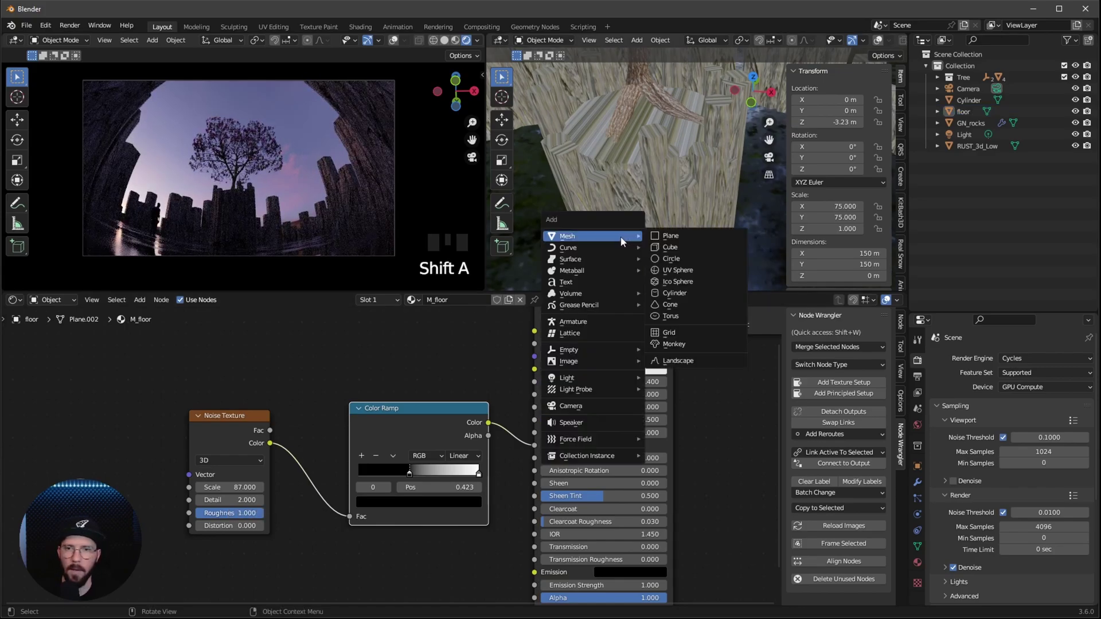
left_click(683, 248)
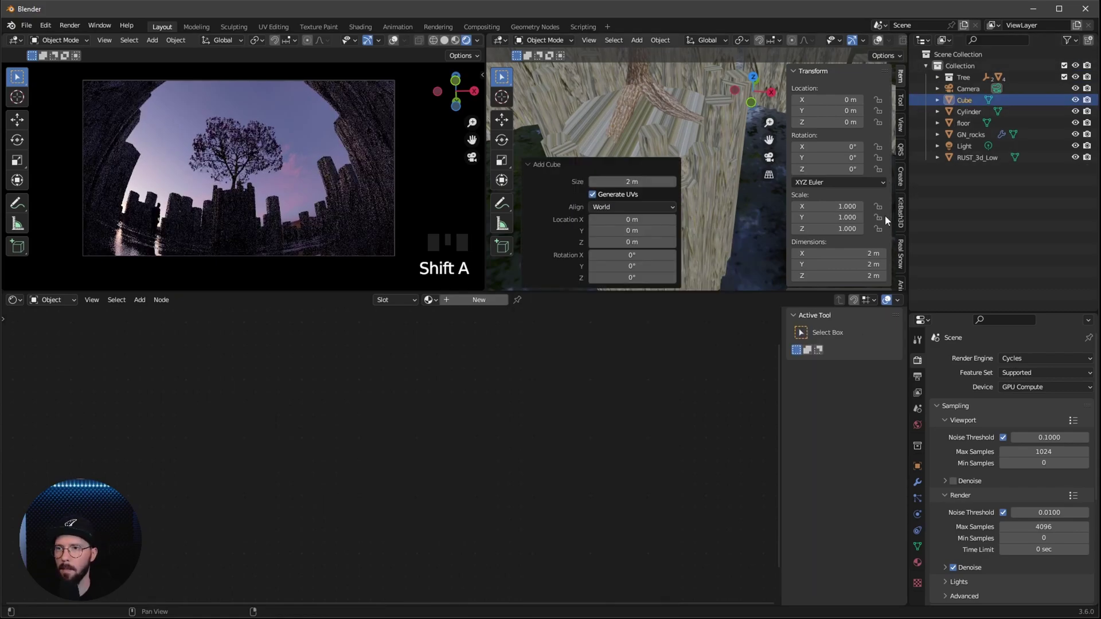
left_click_drag(861, 253, 858, 294)
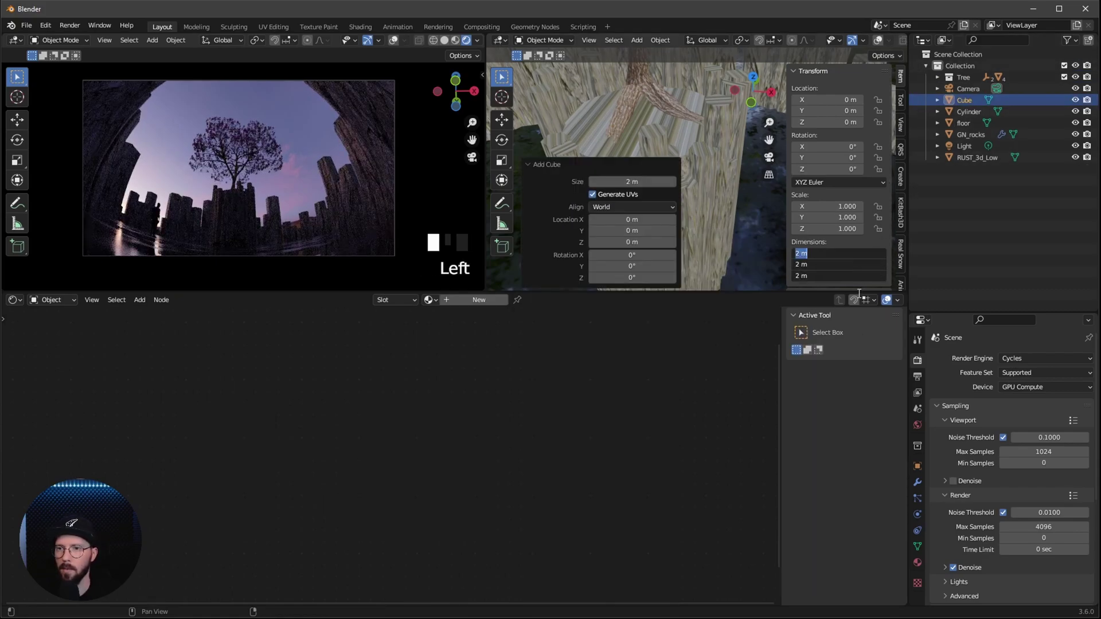
type("100")
key("Return")
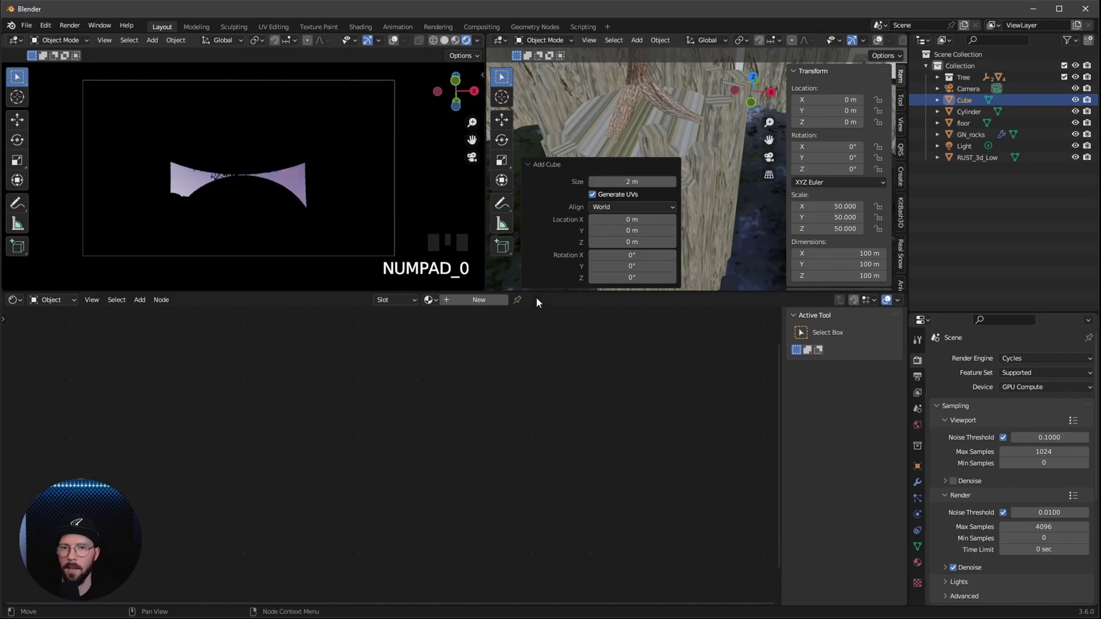
- Create a new material named M_fog on the cube and delete its Principled BSDF node
left_click(482, 303)
left_click(456, 300)
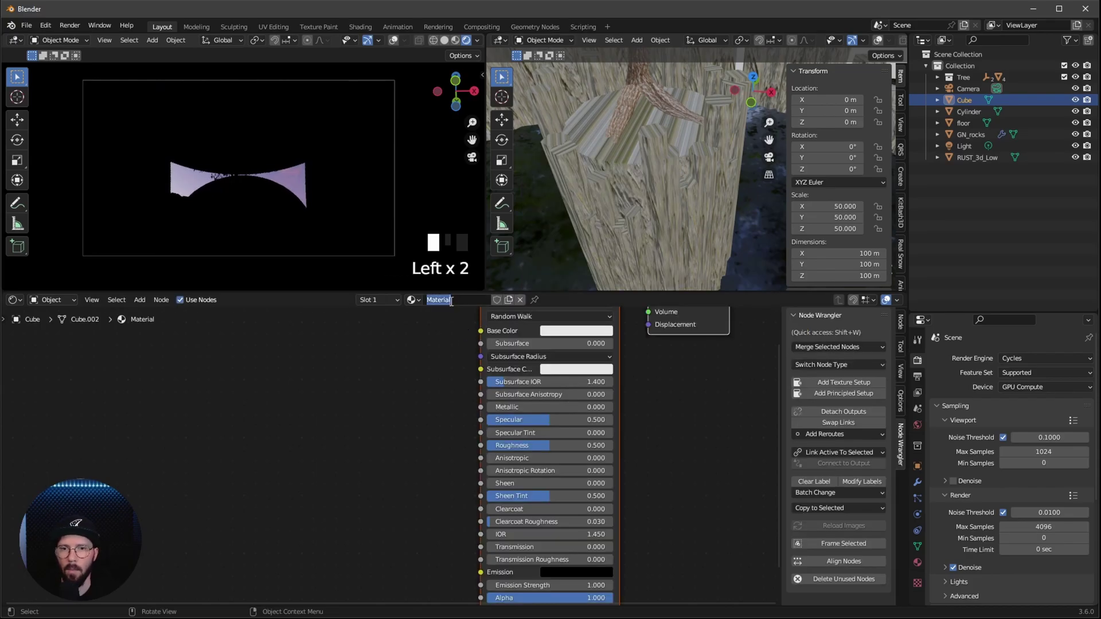
type("M_fog")
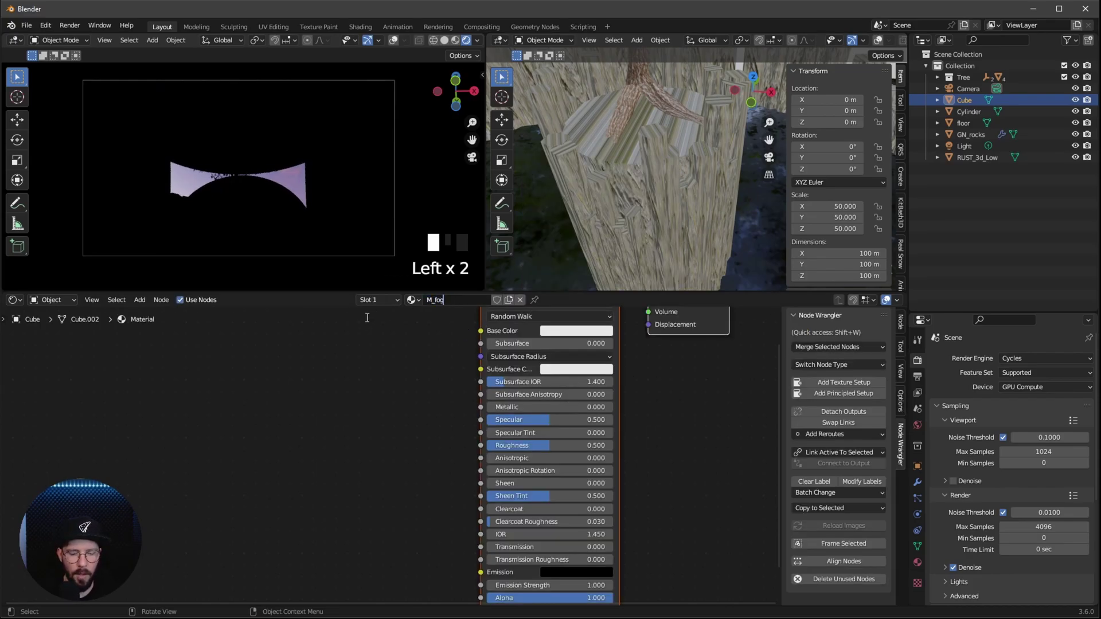
left_click(455, 432)
key("x")
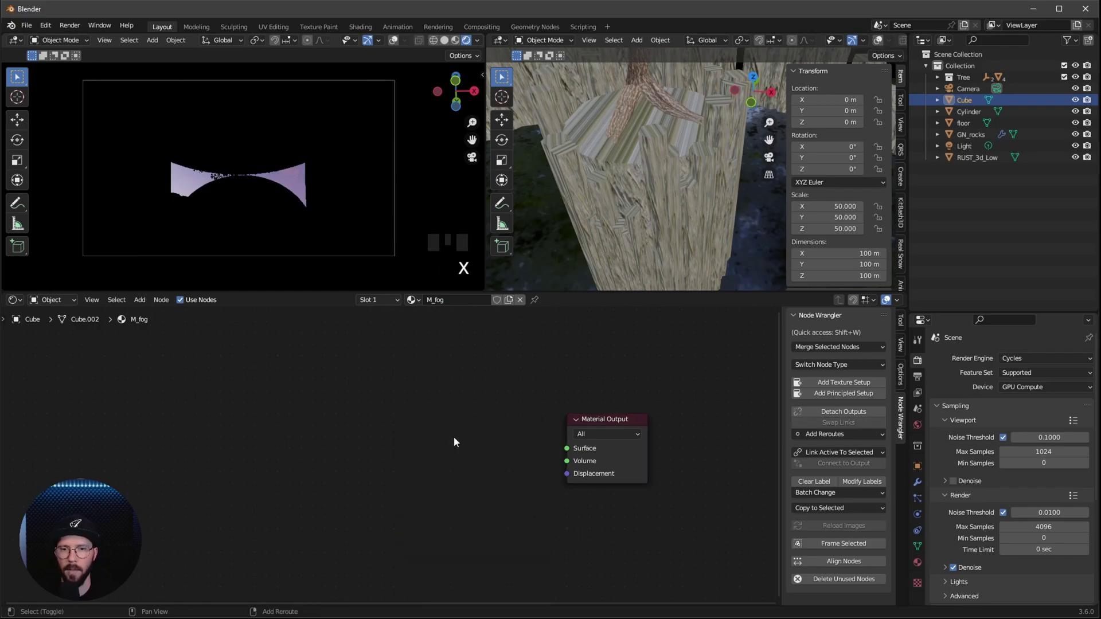
- Add a Volume Scatter node and connect it to the Volume input of the Material Output
key("shift+a")
left_click(454, 437)
type("volu")
key("Down")
key("Return")
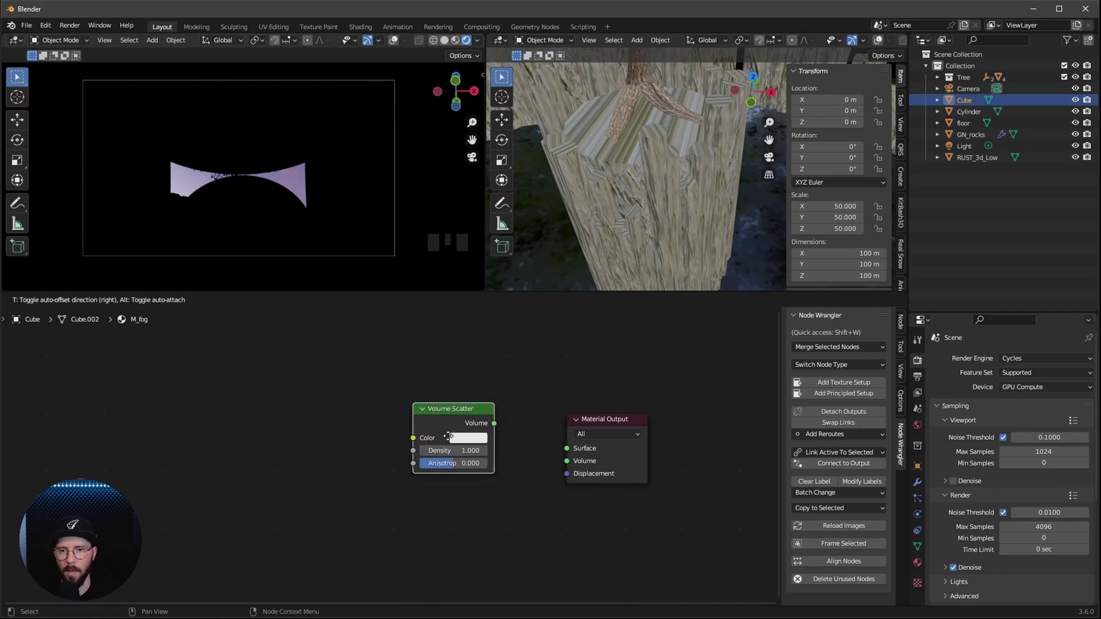
left_click(442, 425)
left_click_drag(489, 409, 569, 461)
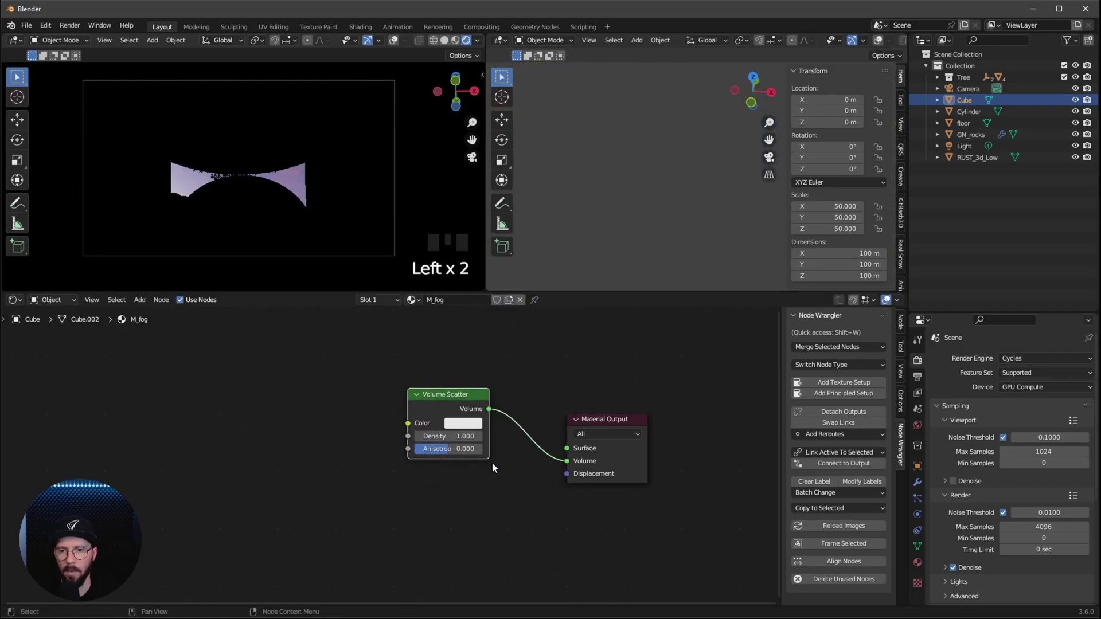
- Darken the Volume Scatter node's color to a mid grey
left_click(468, 426)
left_click_drag(542, 272, 542, 305)
left_click(459, 460)
- Set the Volume Scatter density to 0.05 and its anisotropy to 0.633
left_click(463, 439)
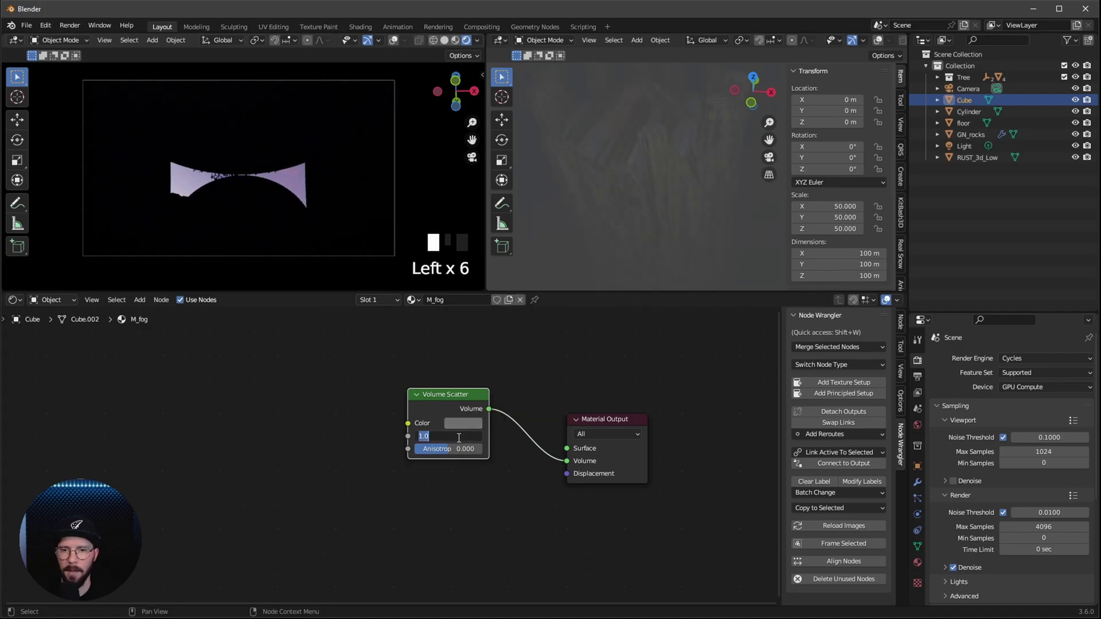
key("BackSpace")
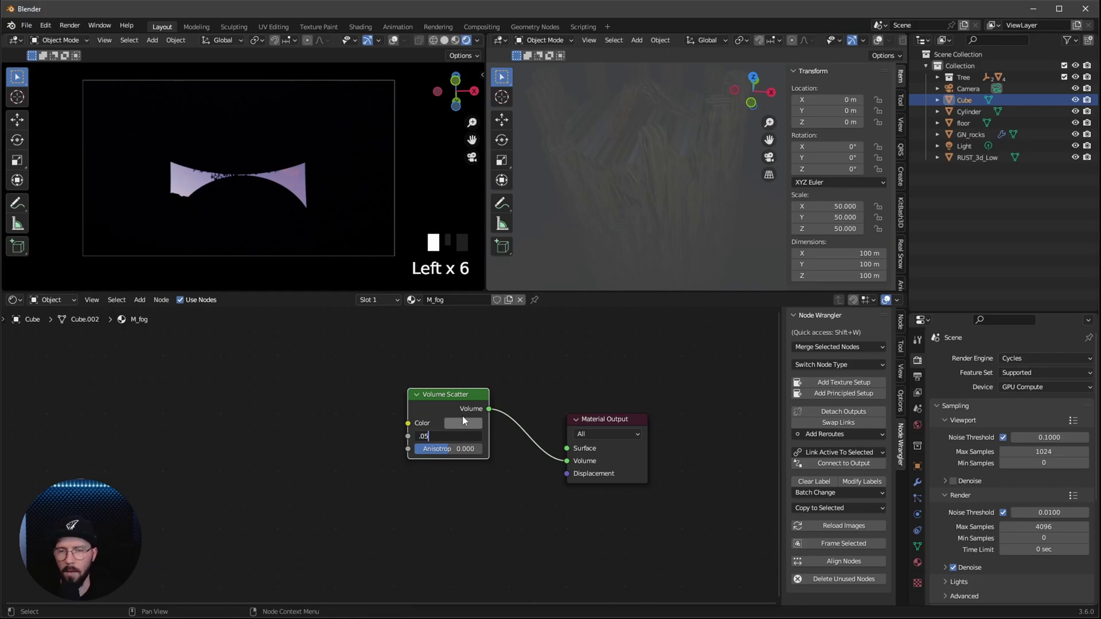
key("Return")
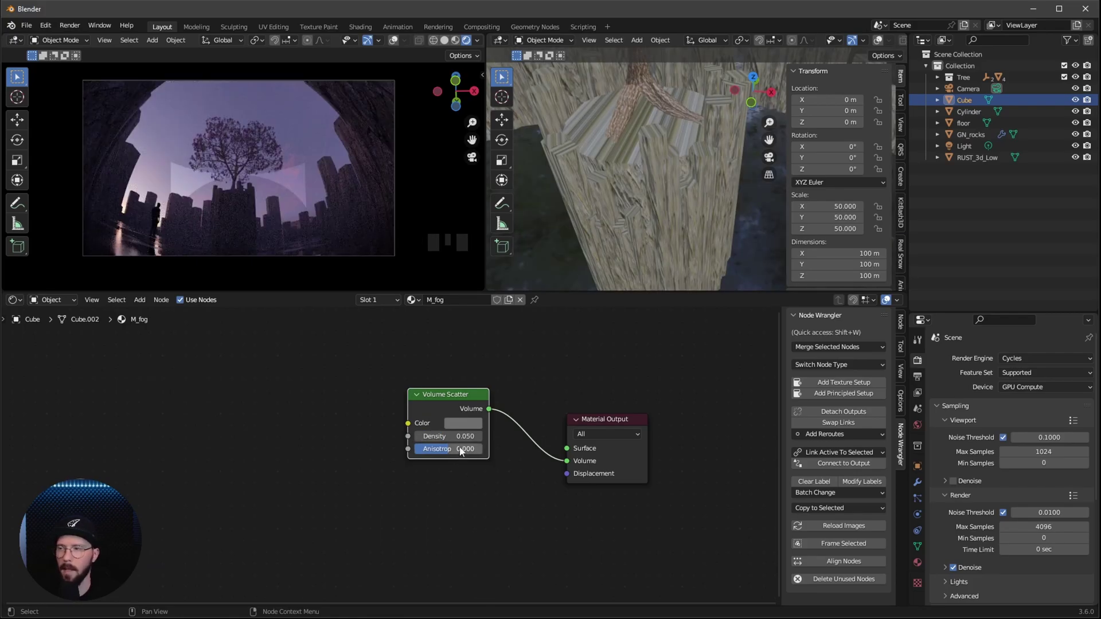
left_click(461, 450)
type(".633")
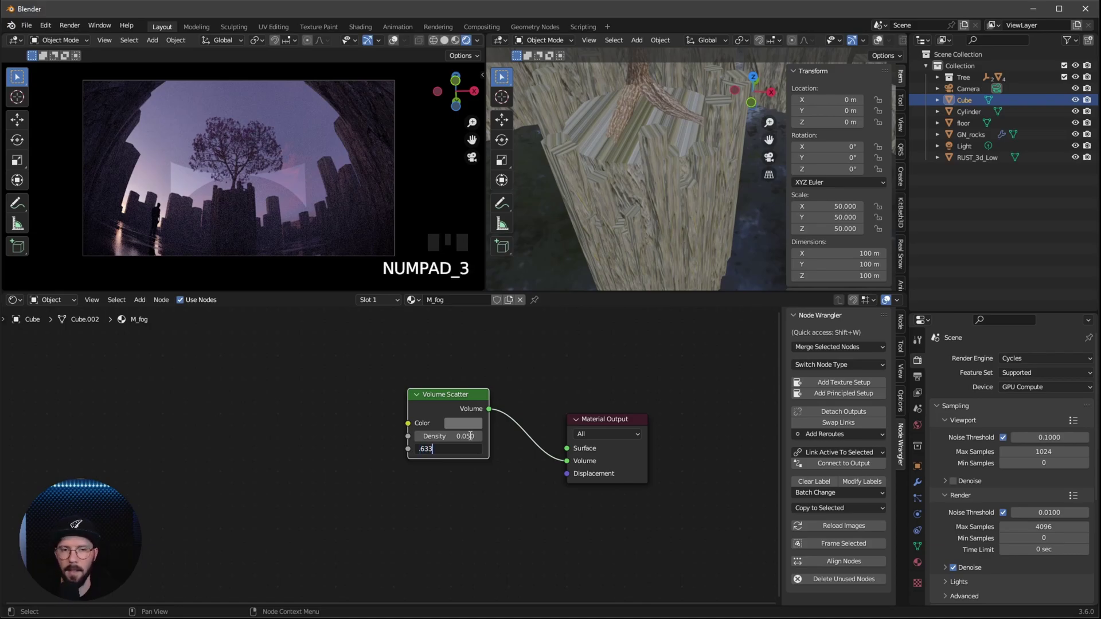
key("Return")
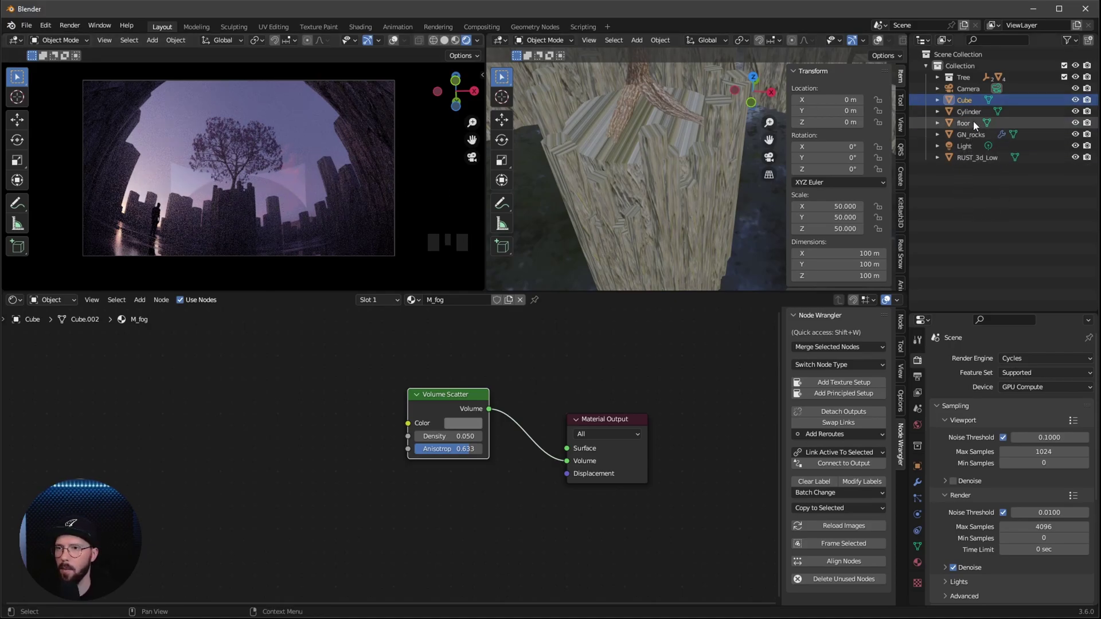
- Set the camera's clip end distance to 1500 m and deselect the camera
left_click(966, 88)
left_click(918, 514)
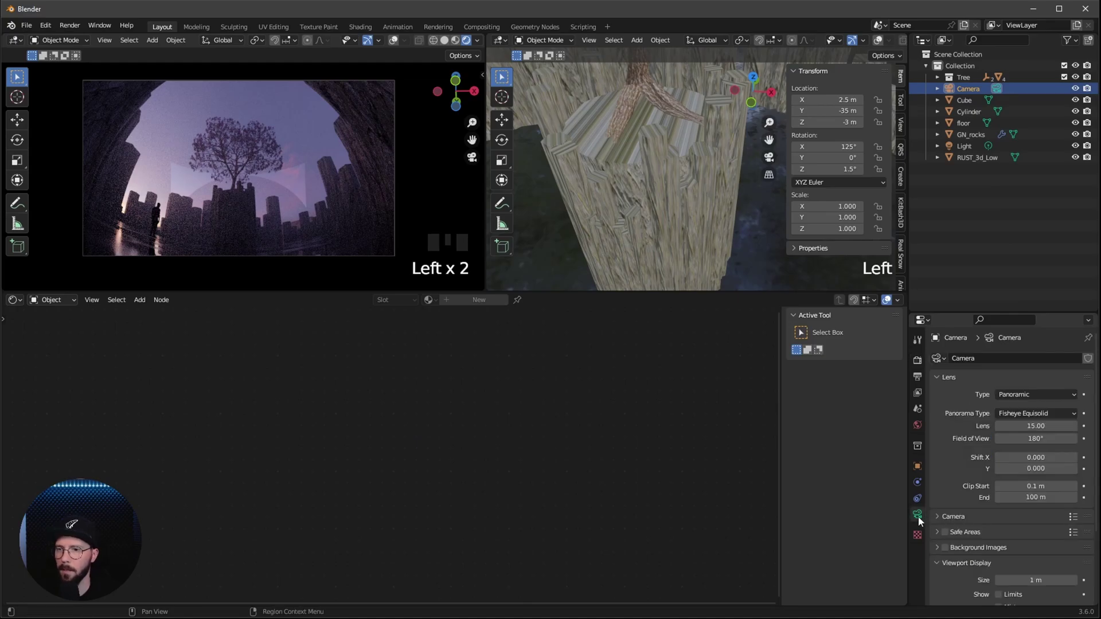
left_click(1041, 498)
type("15")
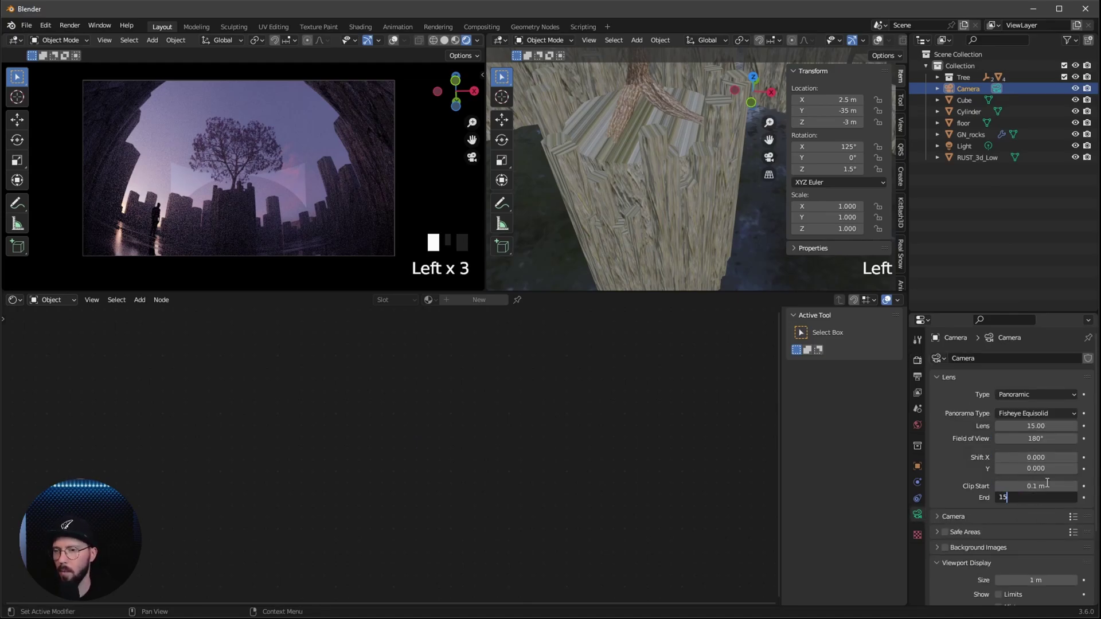
type("00")
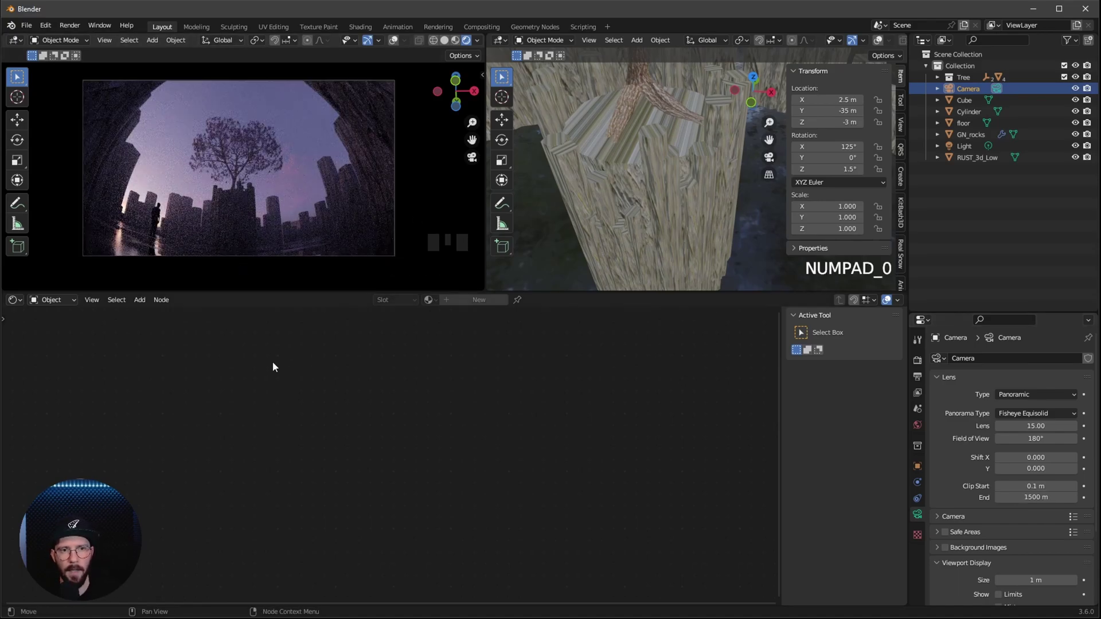
left_click(1012, 215)
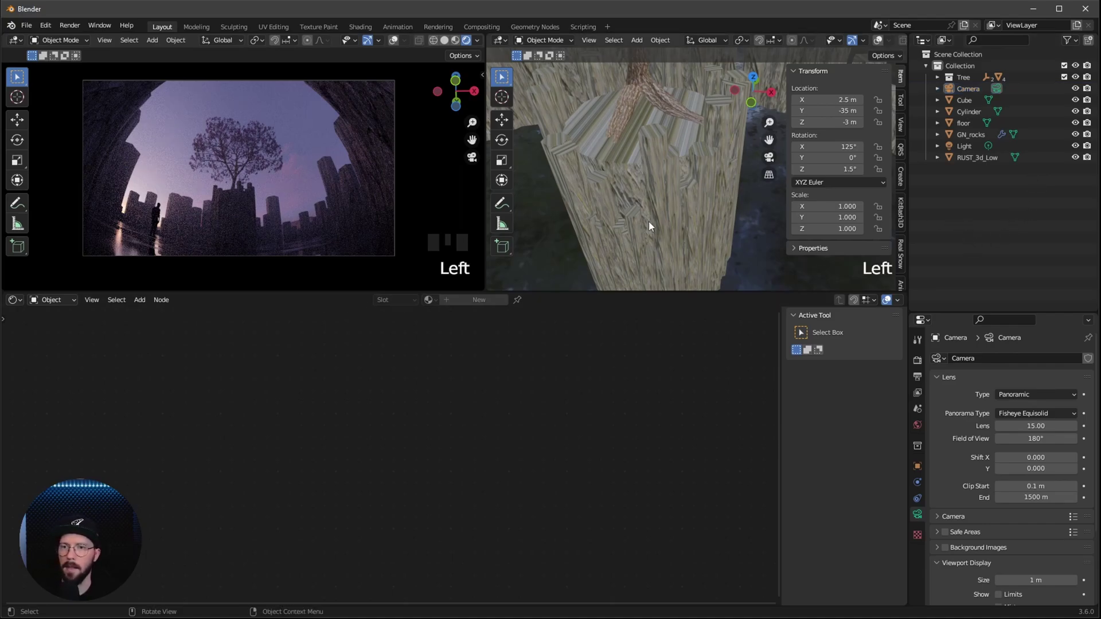
- Add a Sun light to the scene
key("shift+a")
mouse_move(625, 373)
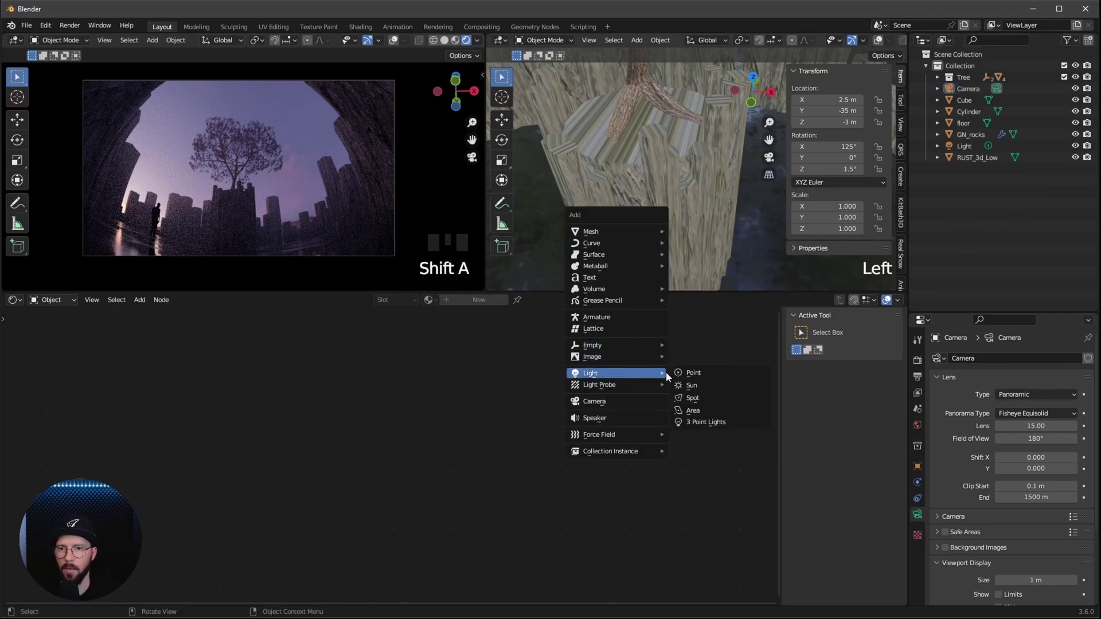
left_click(708, 389)
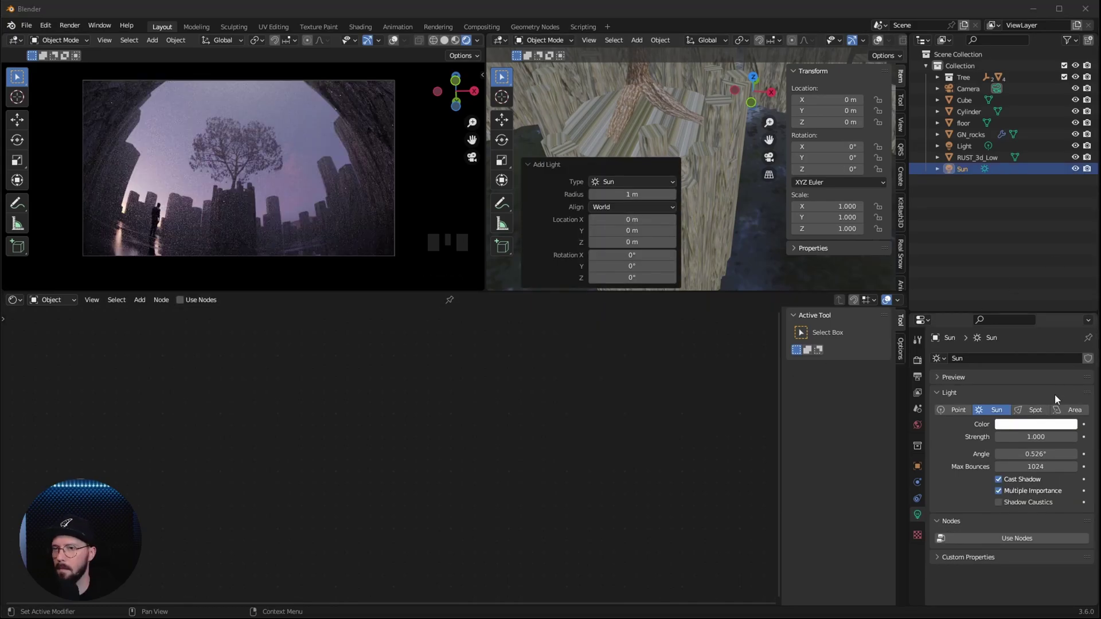
- Set the Sun light's color to hex DA856F and its angle to 0°
left_click(1039, 425)
type("DA856F")
key("Return")
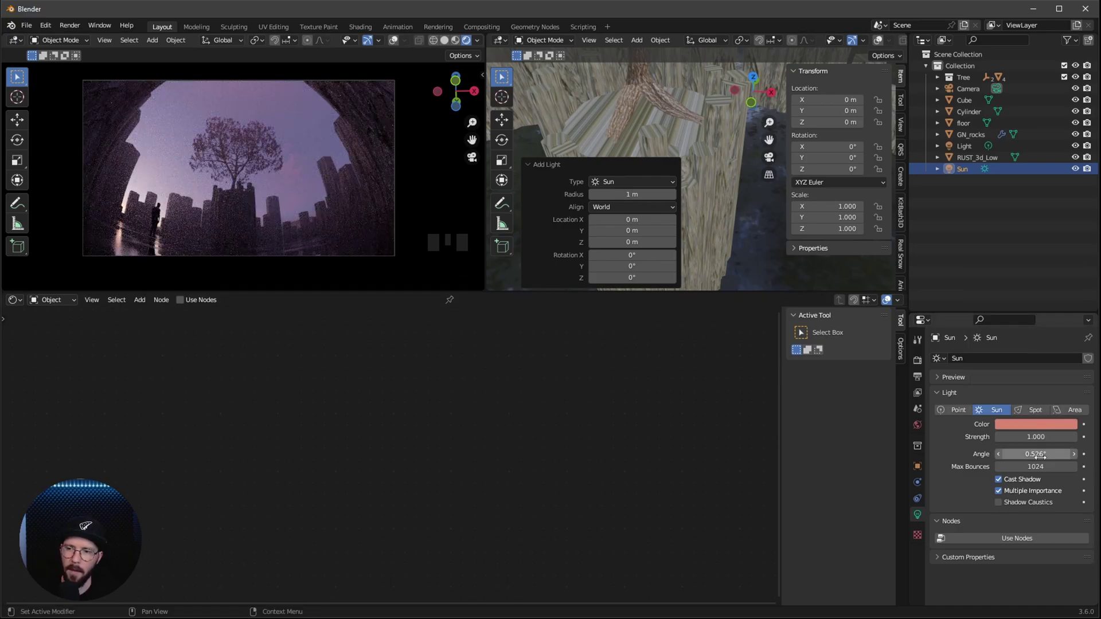
left_click(1001, 454)
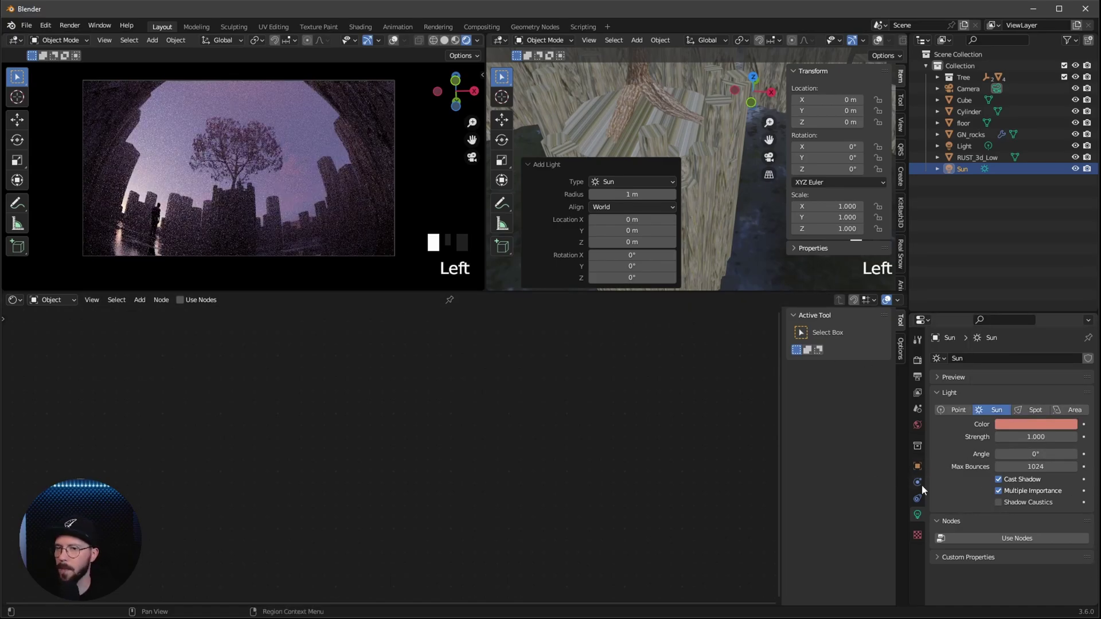
- Rotate the Sun light to X -71°, Y -24° and Z 48°
left_click(918, 467)
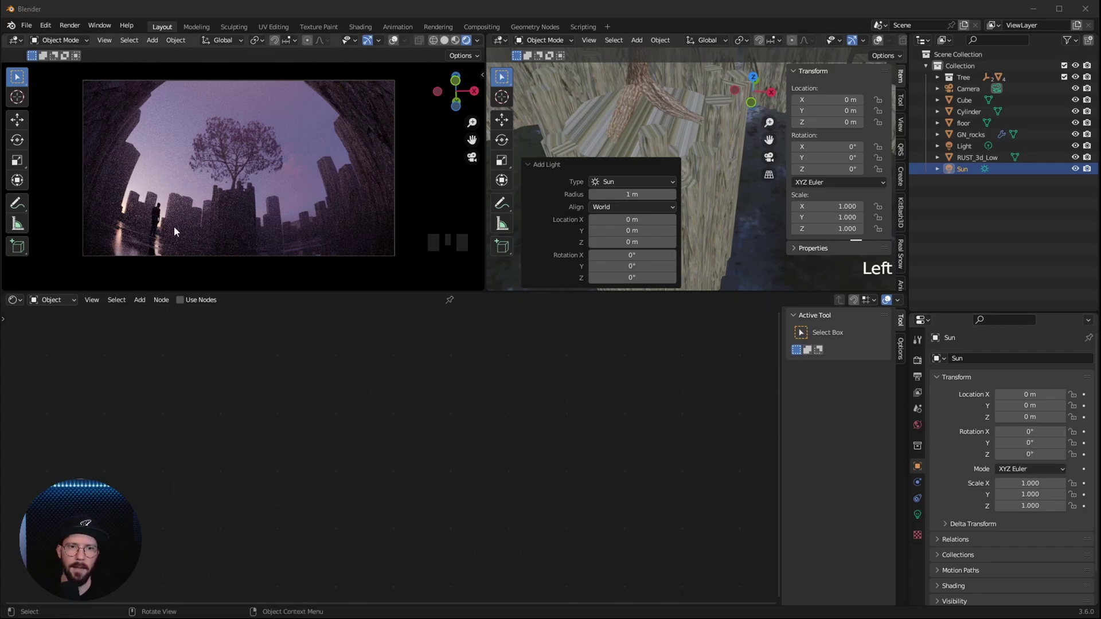
left_click(1047, 434)
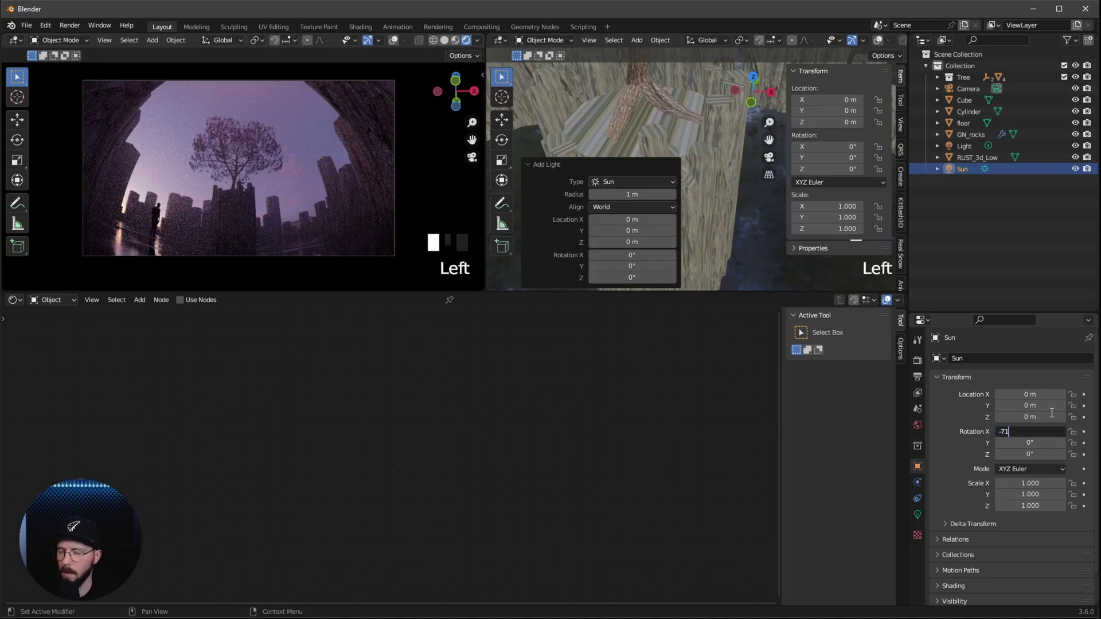
key("Tab")
type("-24")
key("Tab")
type("48")
key("Return")
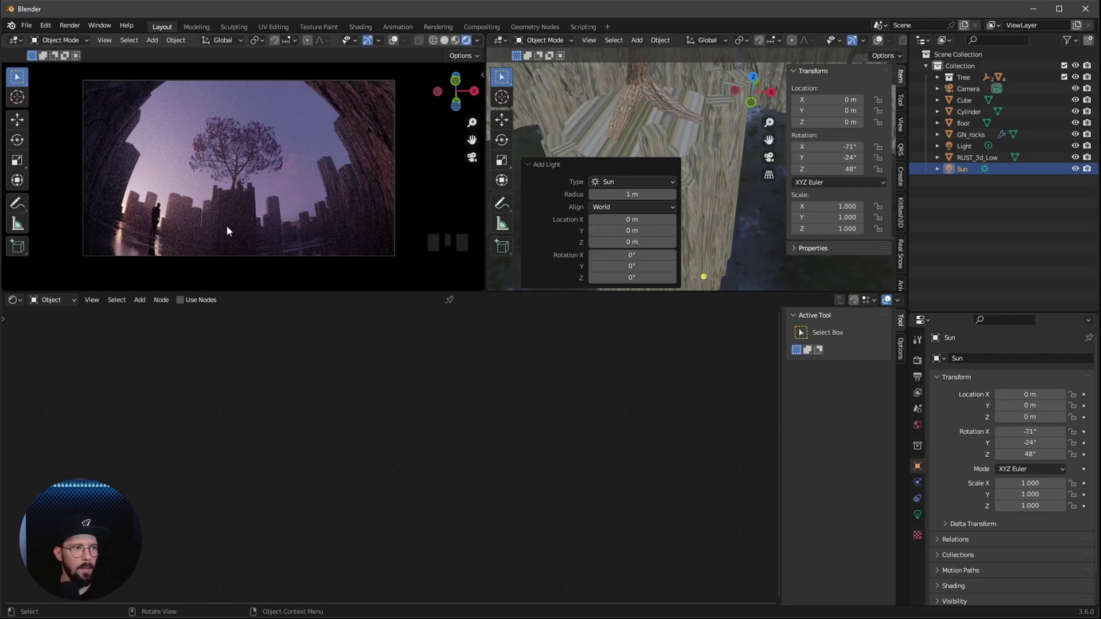
- Set the point light's color to hex 9D9BFF
left_click(975, 233)
left_click(964, 148)
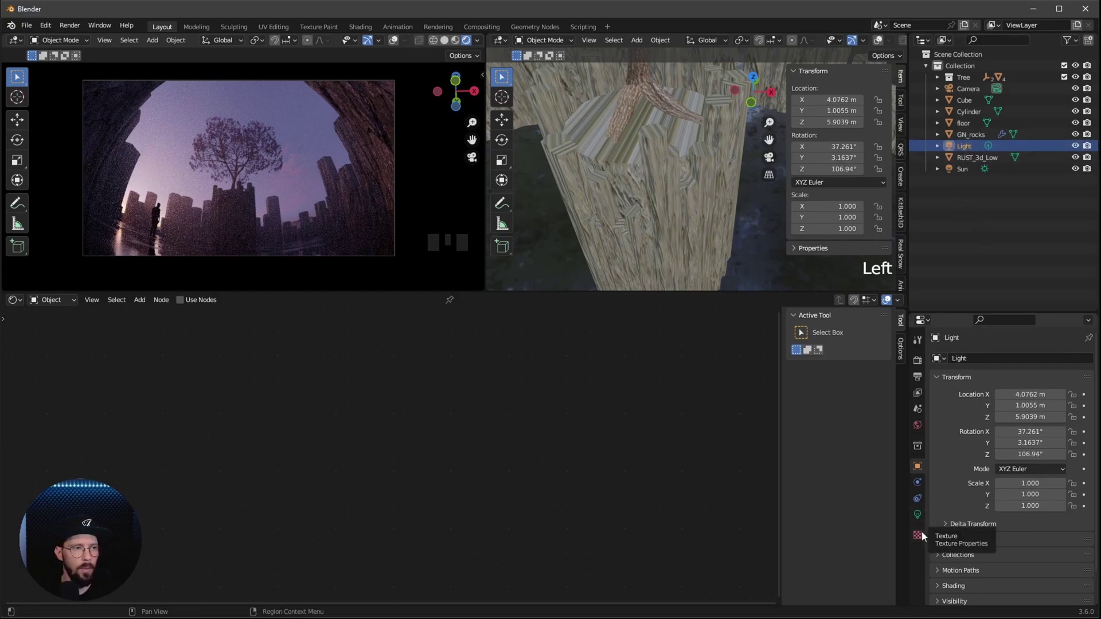
left_click(917, 515)
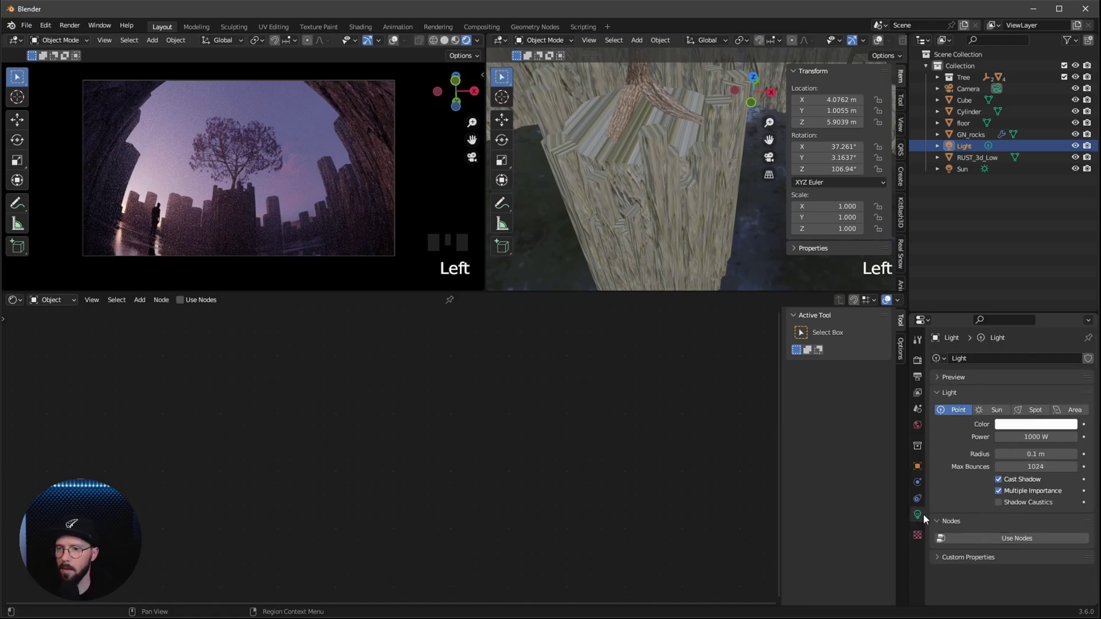
left_click(1026, 425)
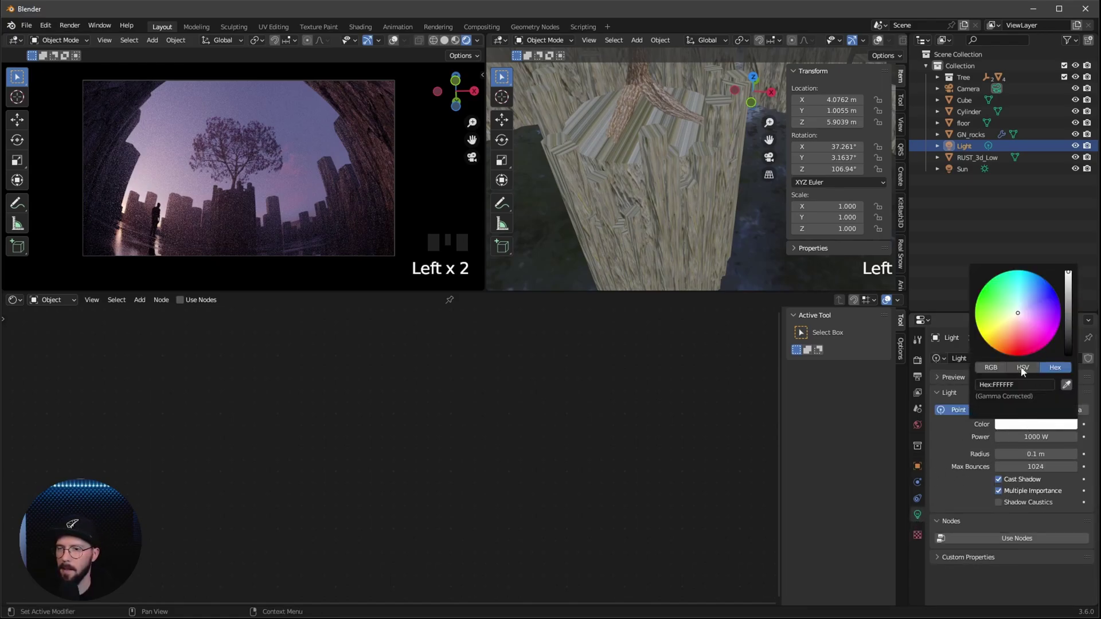
type("9D9BFF")
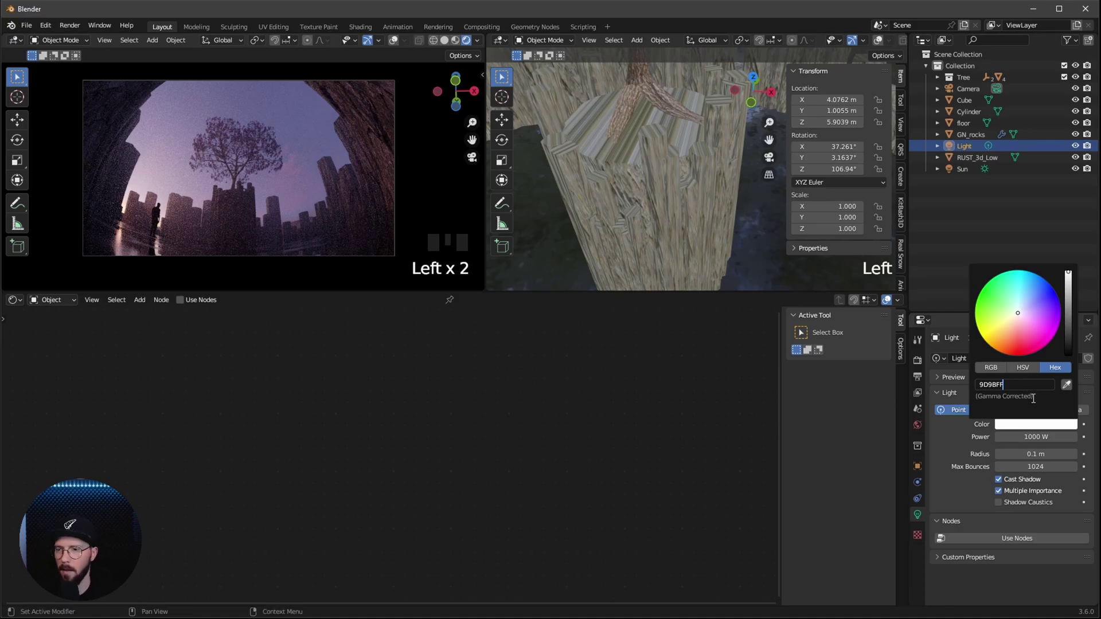
left_click(1033, 399)
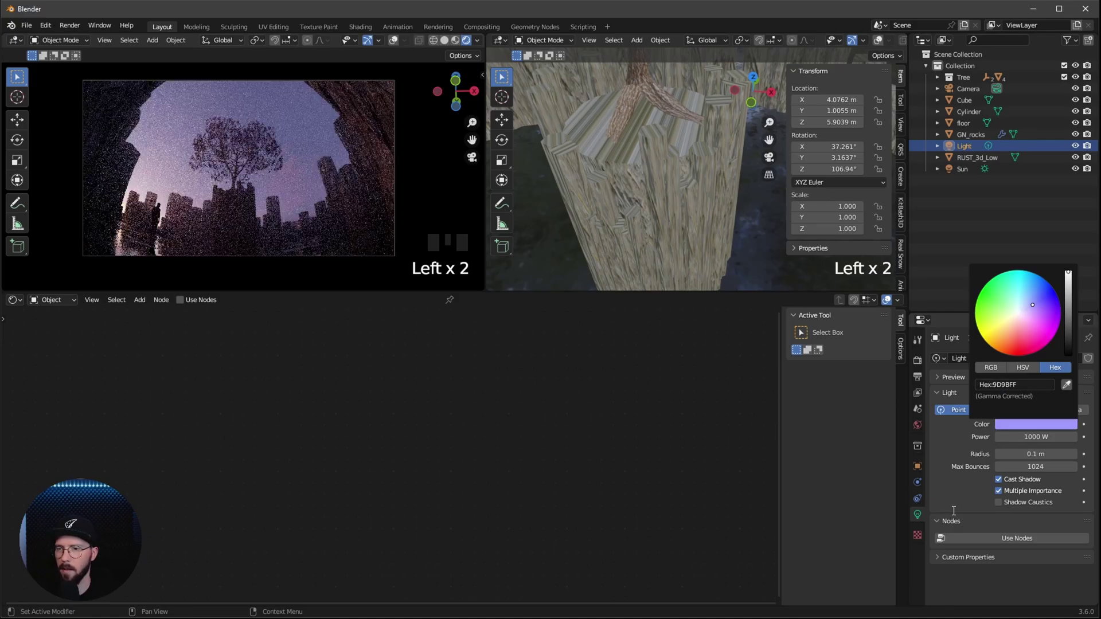
- Set the point light's power to 7000 W
left_click(1035, 437)
key("Home")
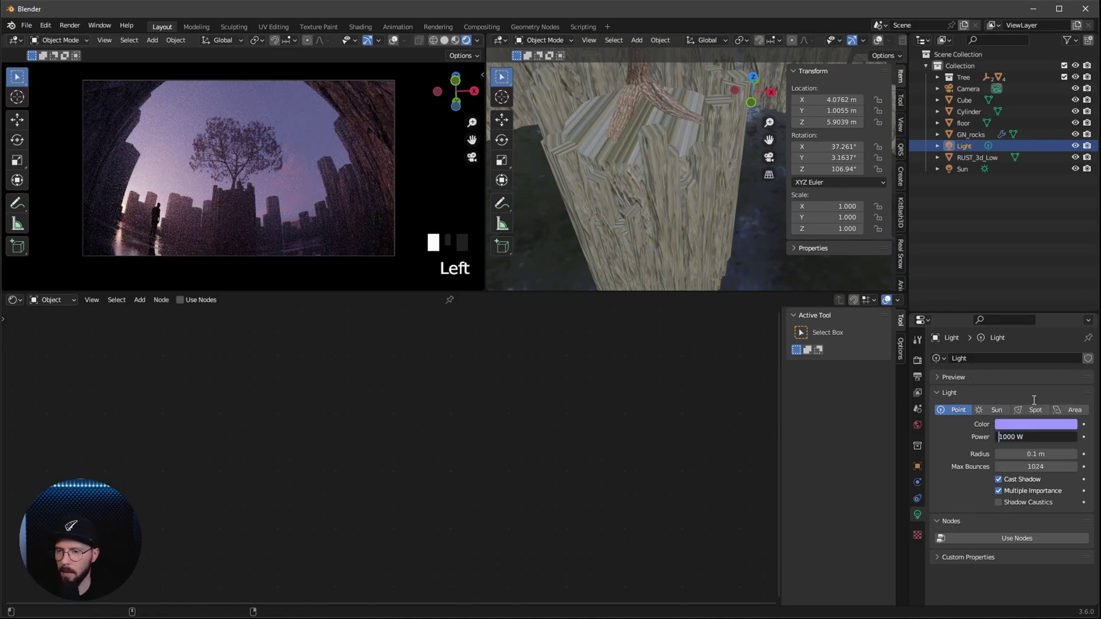
type("7")
key("Return")
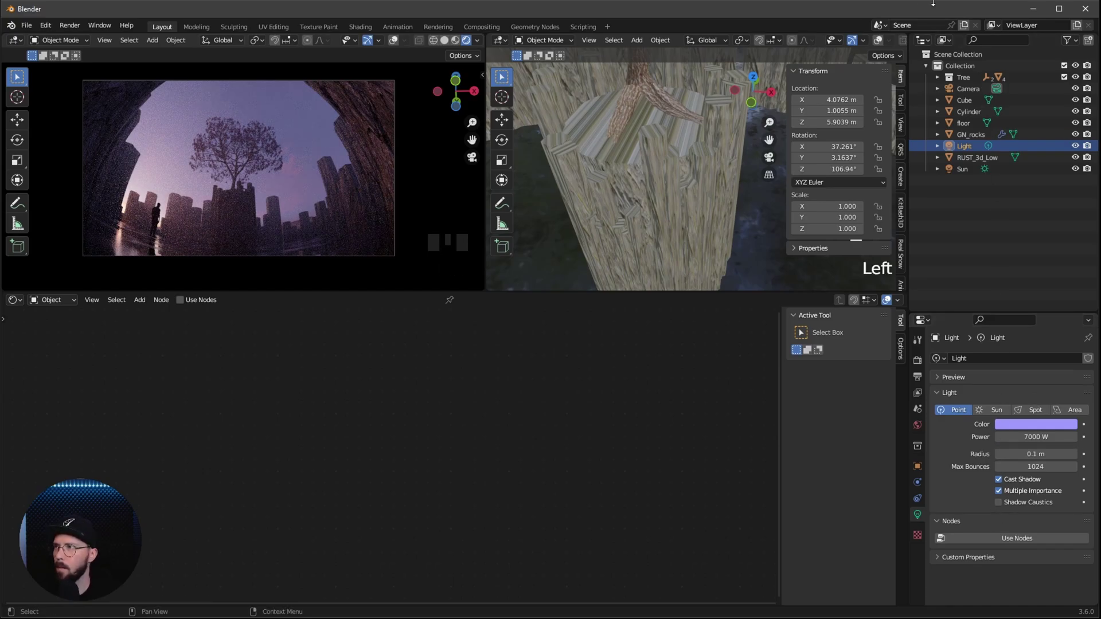
- Move the point light to X -7 m, Y -8 m and Z 14 m
middle_click_drag(639, 216, 601, 253, "ctrl")
middle_click_drag(663, 229, 616, 251)
left_click(841, 99)
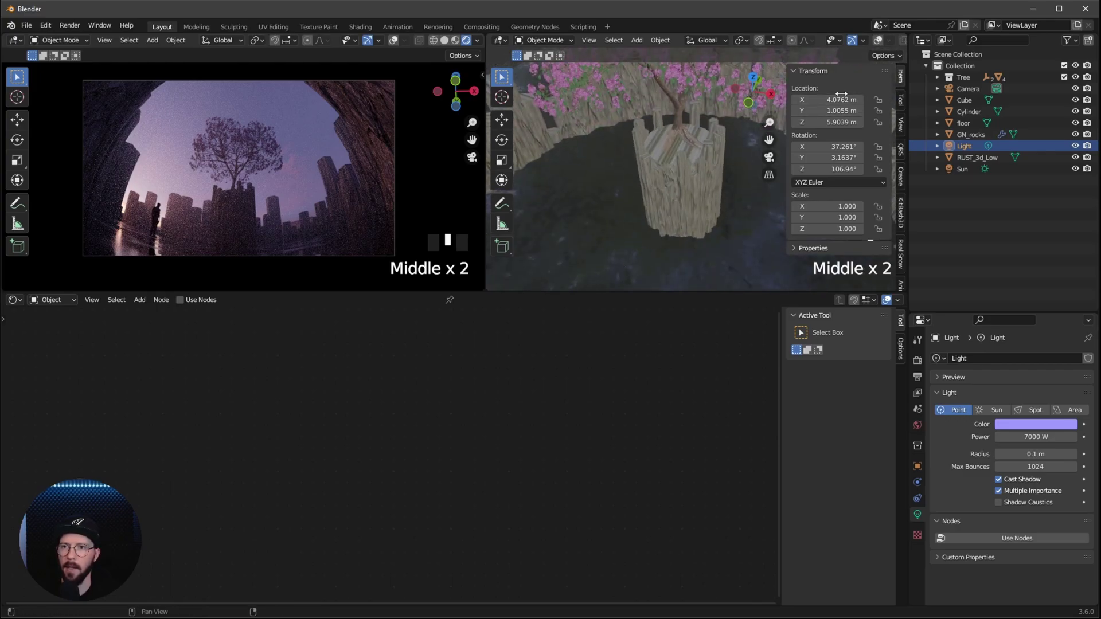
key("BackSpace")
type("-7")
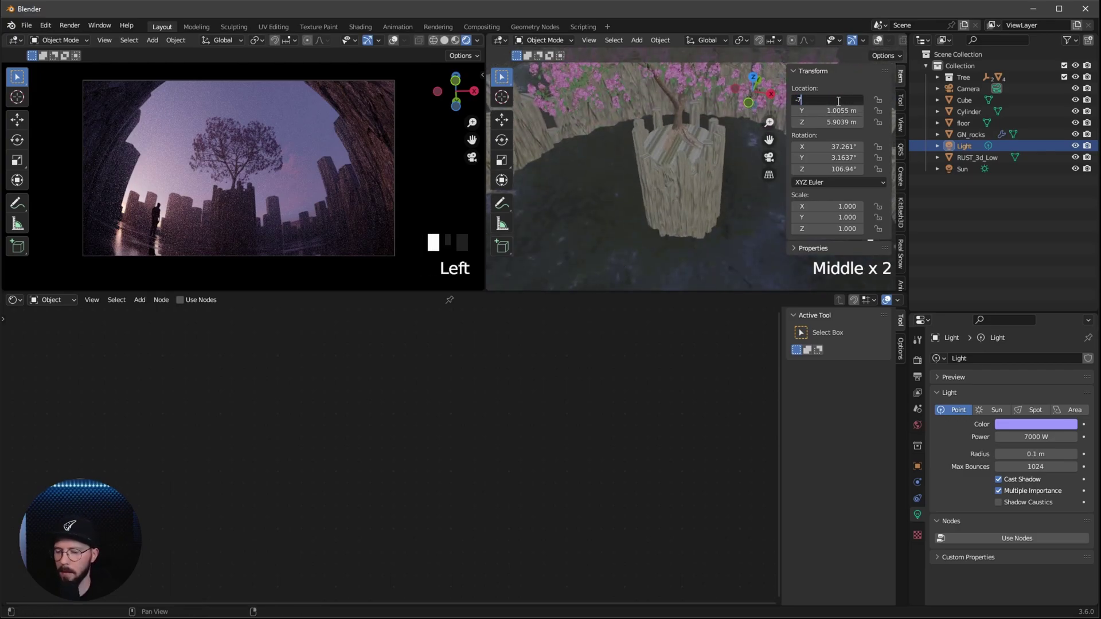
key("Tab")
type("-8")
key("Tab")
type("14")
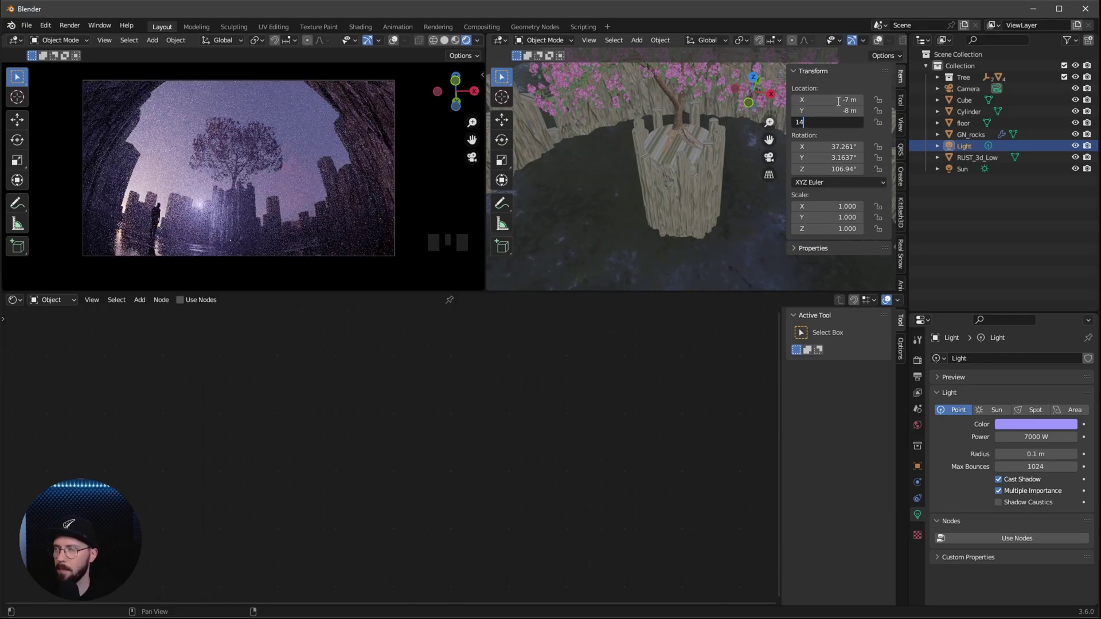
key("Return")
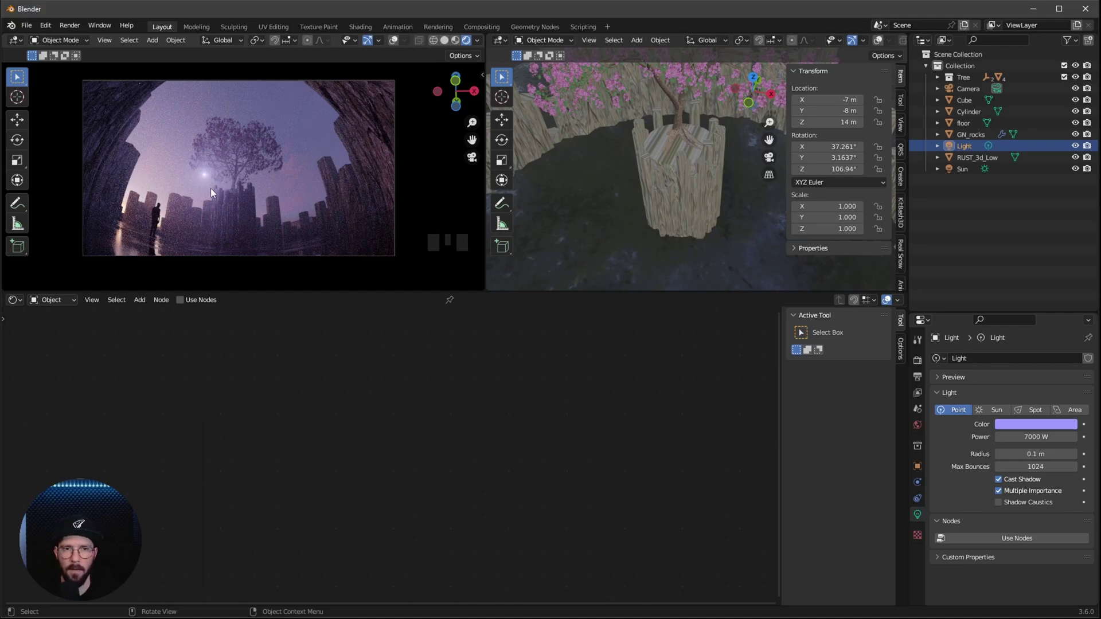
- Disable the point light's Volume Scatter ray visibility
left_click(917, 466)
middle_click(914, 463)
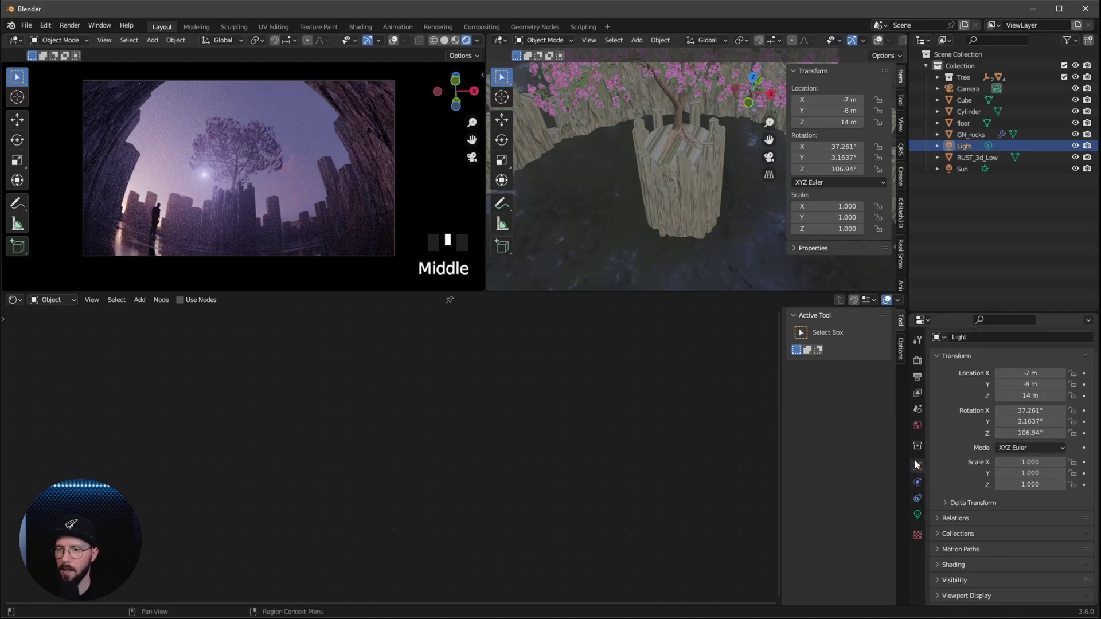
middle_click_drag(915, 465, 917, 451)
left_click(954, 567)
middle_click_drag(972, 536, 974, 328)
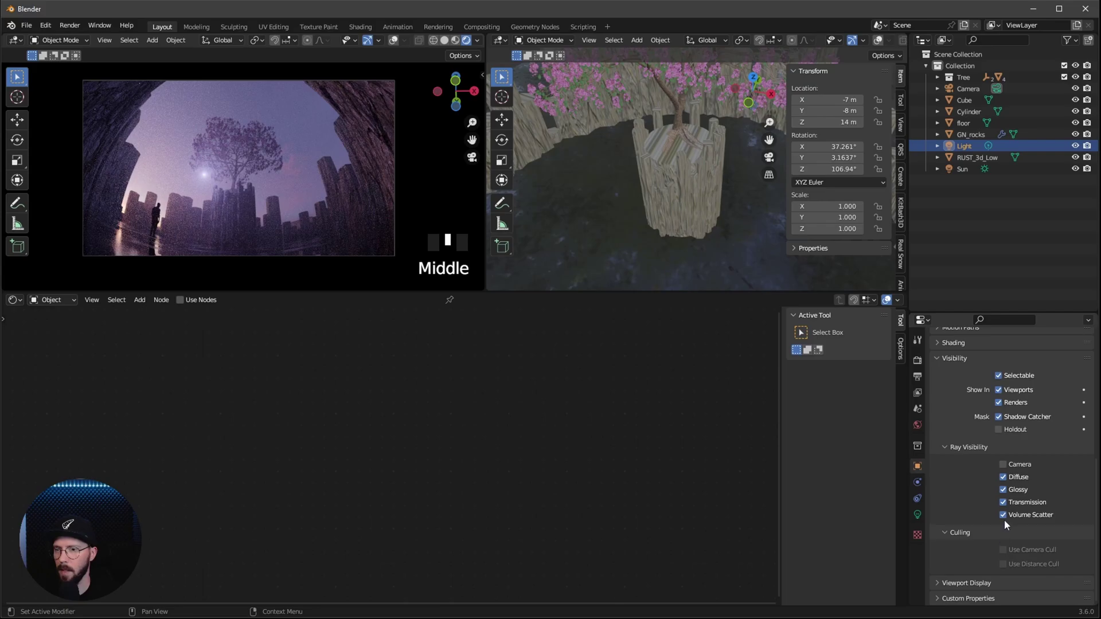
left_click(1004, 515)
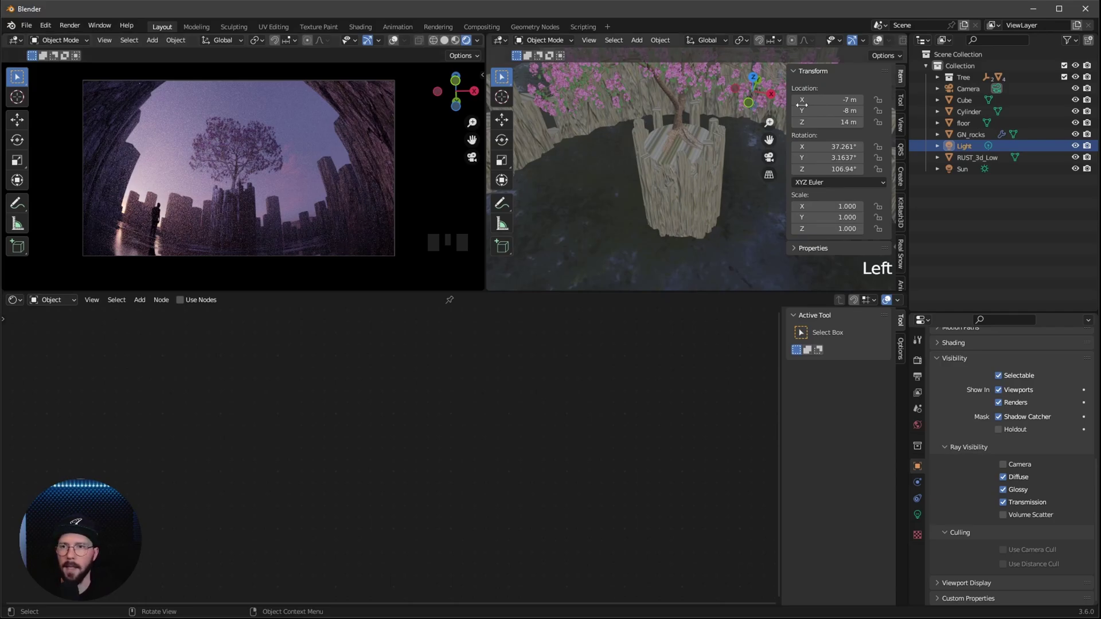
- Select GN_rocks and show its node tree in the Geometry Node Editor
left_click(972, 137)
left_click(16, 300)
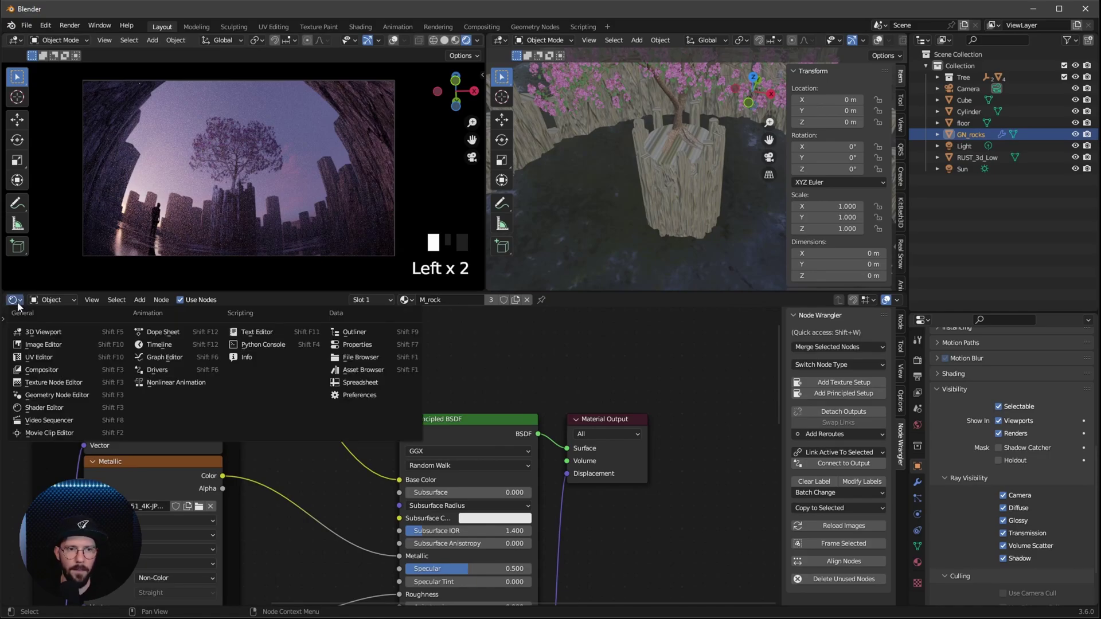
left_click(69, 396)
middle_click_drag(177, 421, 82, 447)
middle_click_drag(666, 206, 635, 246)
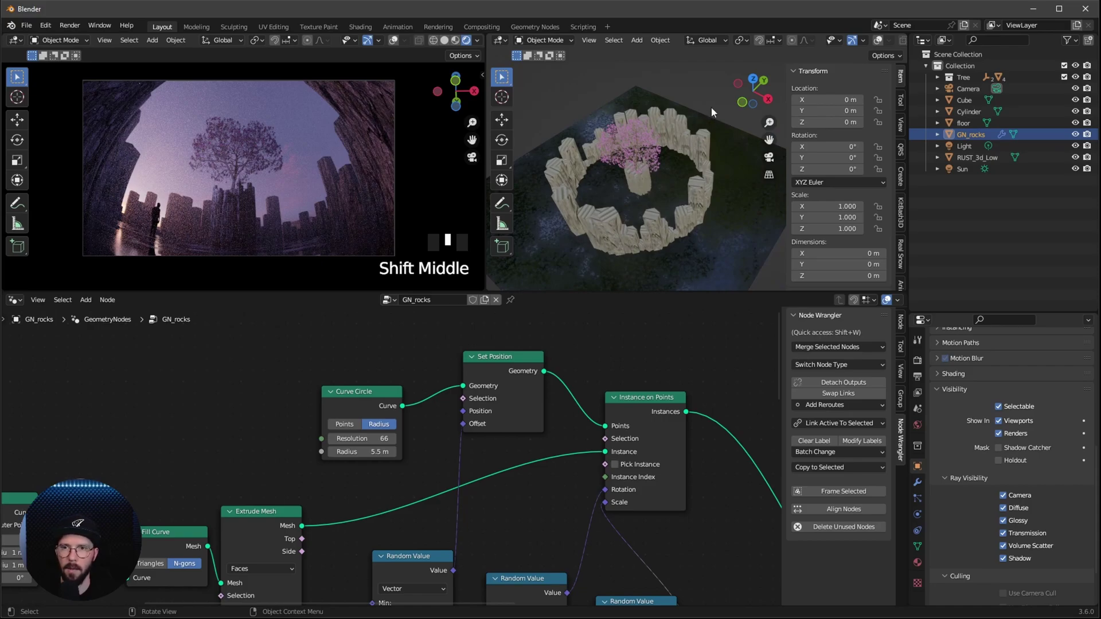
- Duplicate the Join Geometry node and insert the copy between the lower Transform Geometry node and the original Join Geometry
middle_click_drag(516, 516, 602, 453, "ctrl")
left_click_drag(281, 429, 253, 450)
left_click(380, 350)
left_click(383, 352)
key("shift+d")
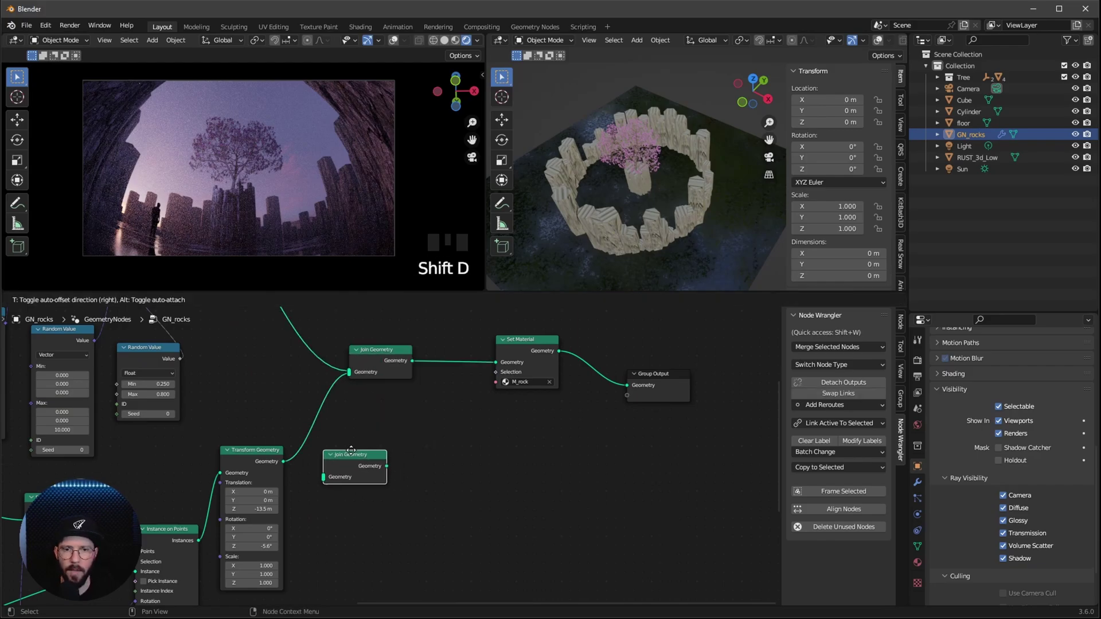
left_click(361, 425)
- Duplicate the new Join Geometry node, feed the copy from Transform Geometry, and connect its output to the new Join Geometry
middle_click_drag(456, 479, 563, 432)
left_click(462, 374)
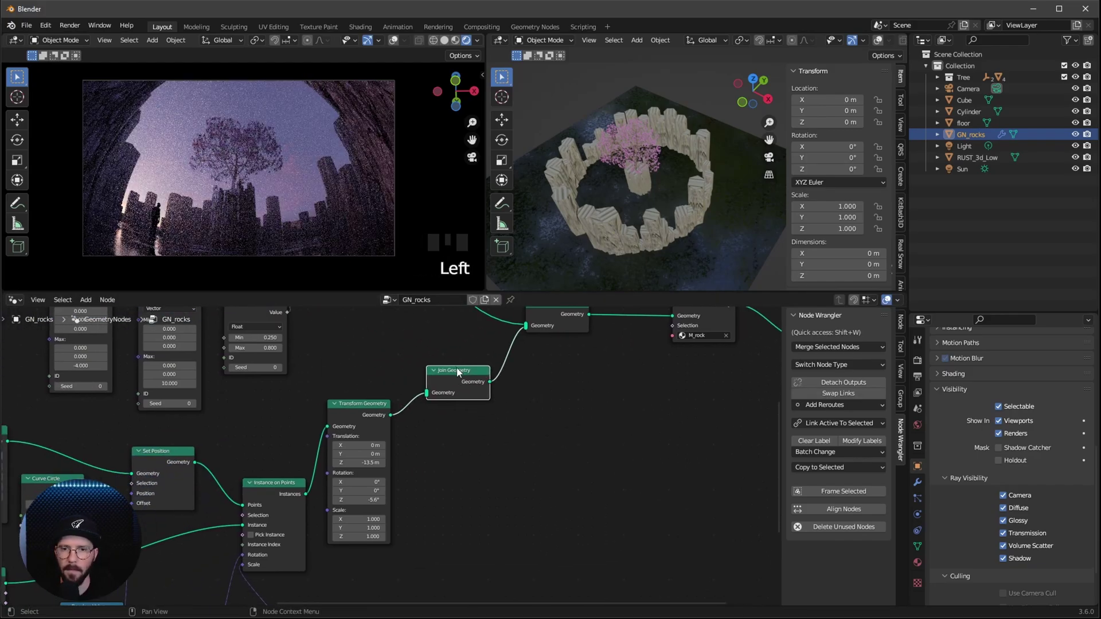
middle_click_drag(460, 373, 401, 405)
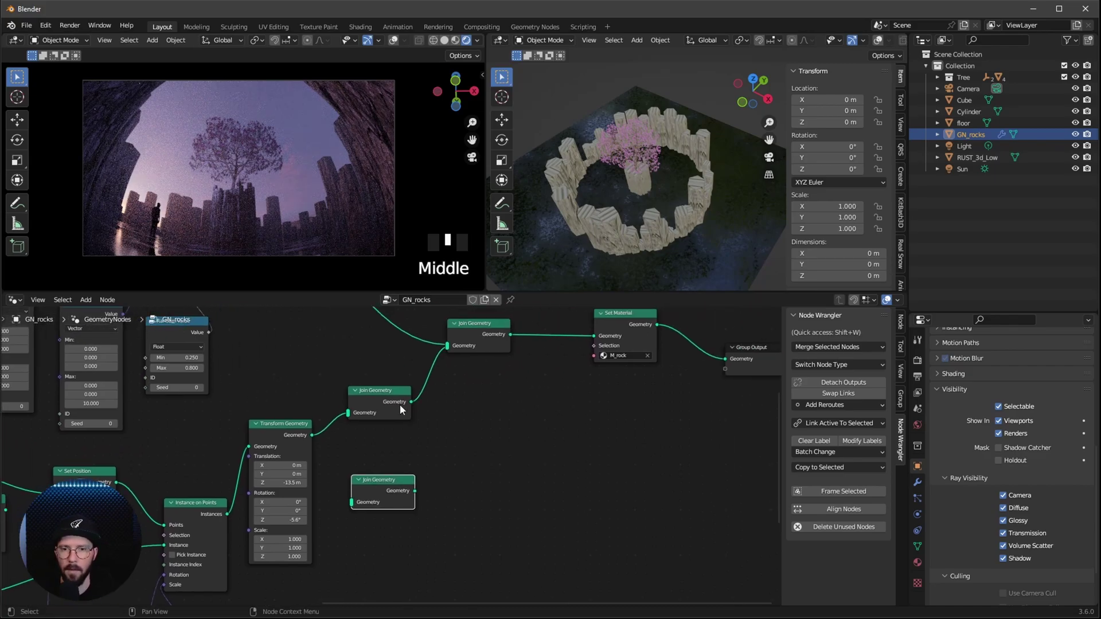
left_click_drag(401, 404, 440, 400)
left_click_drag(313, 436, 346, 507)
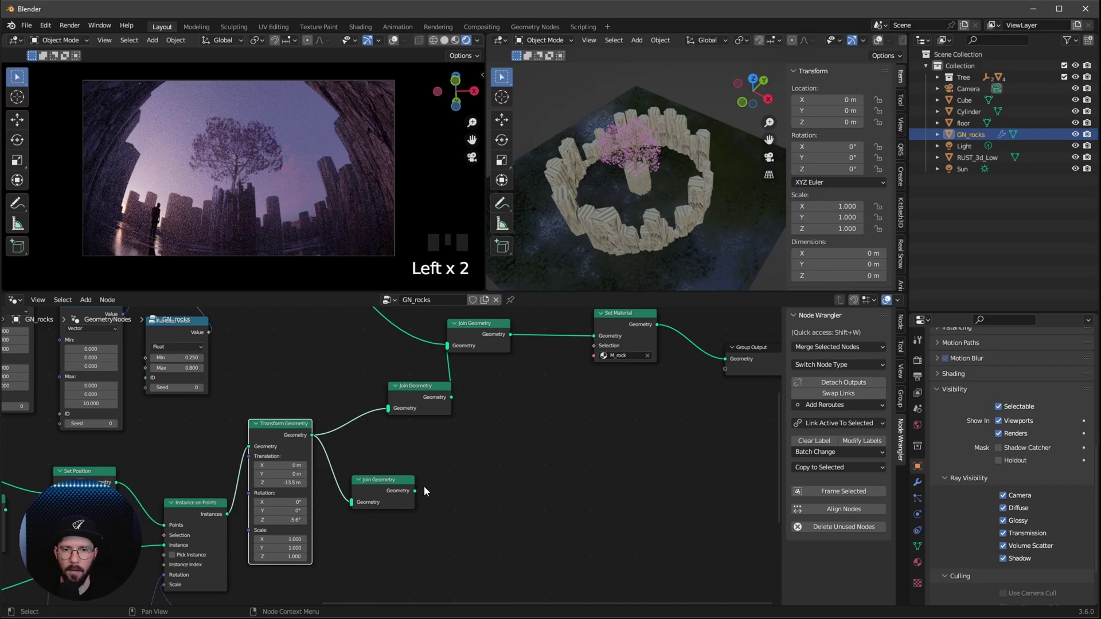
left_click_drag(415, 491, 388, 408)
- Add a Transform Geometry node on the link between the lowest Join Geometry and the Join Geometry above it
middle_click_drag(649, 230, 642, 213)
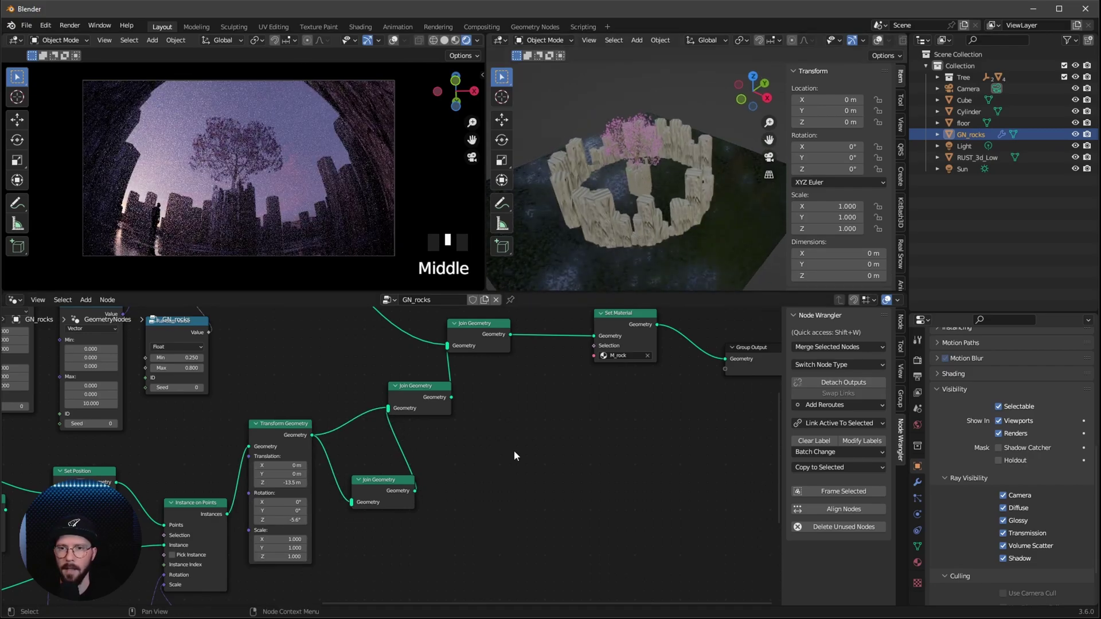
key("shift+a")
left_click(446, 383)
type("tra")
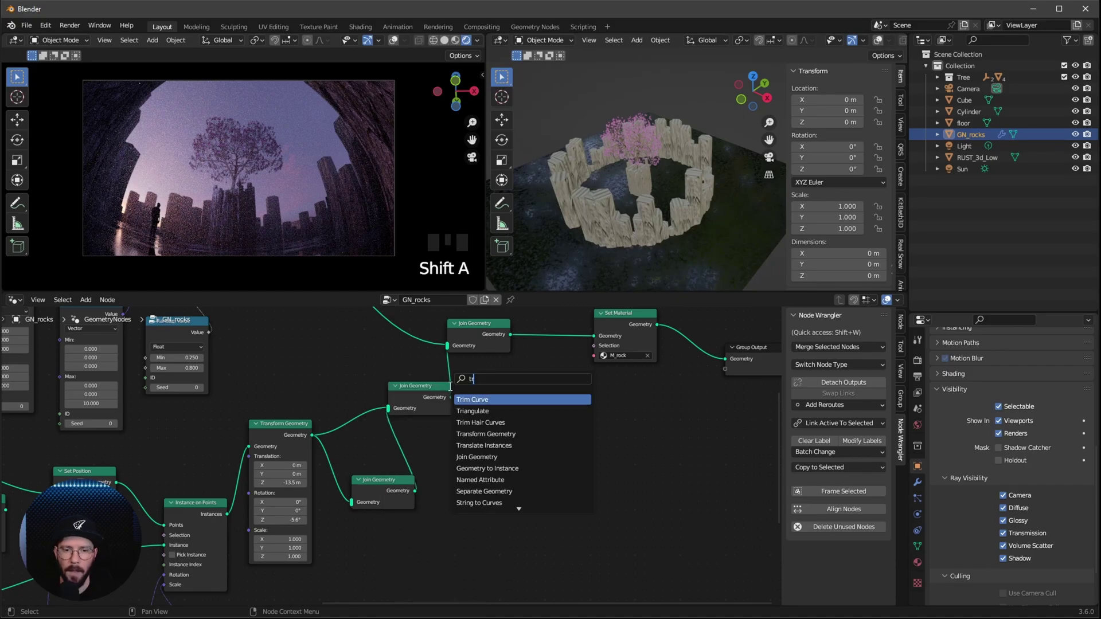
left_click(472, 400)
left_click(477, 470)
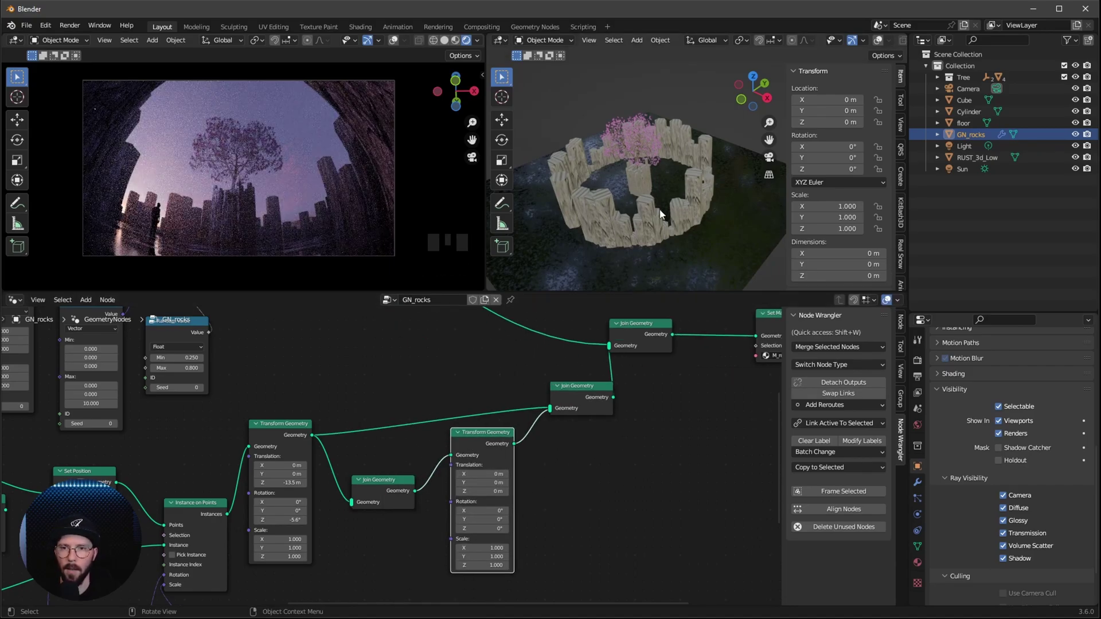
- Set the new Transform Geometry node's scale to X 8, Y 8 and Z 27
left_click(484, 549)
type("8")
key("Tab")
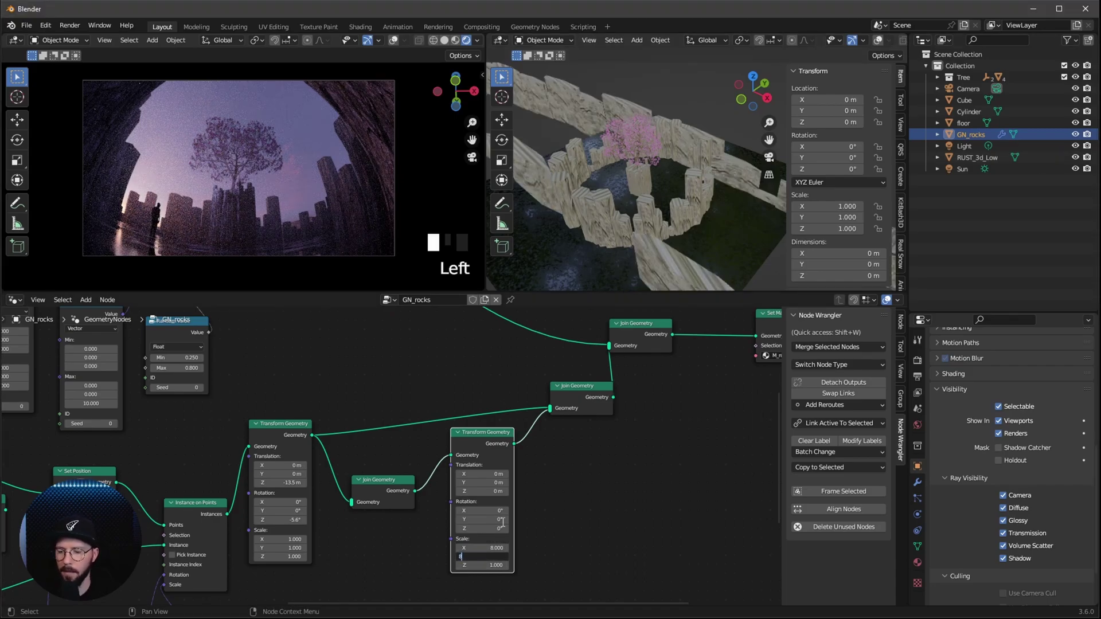
type("8")
key("Tab")
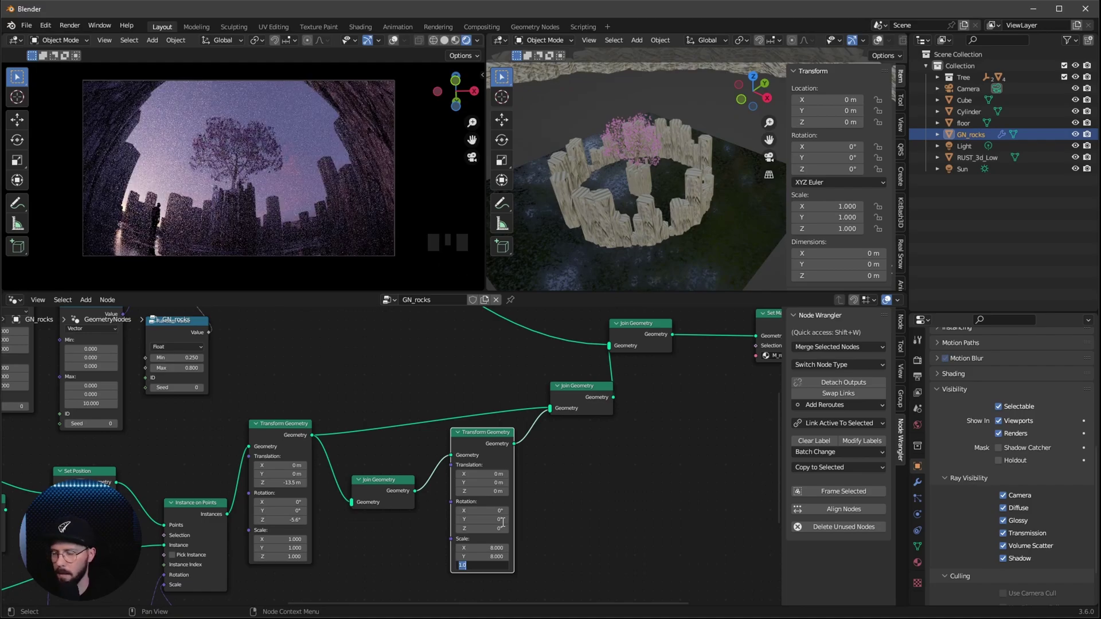
type("27")
key("Return")
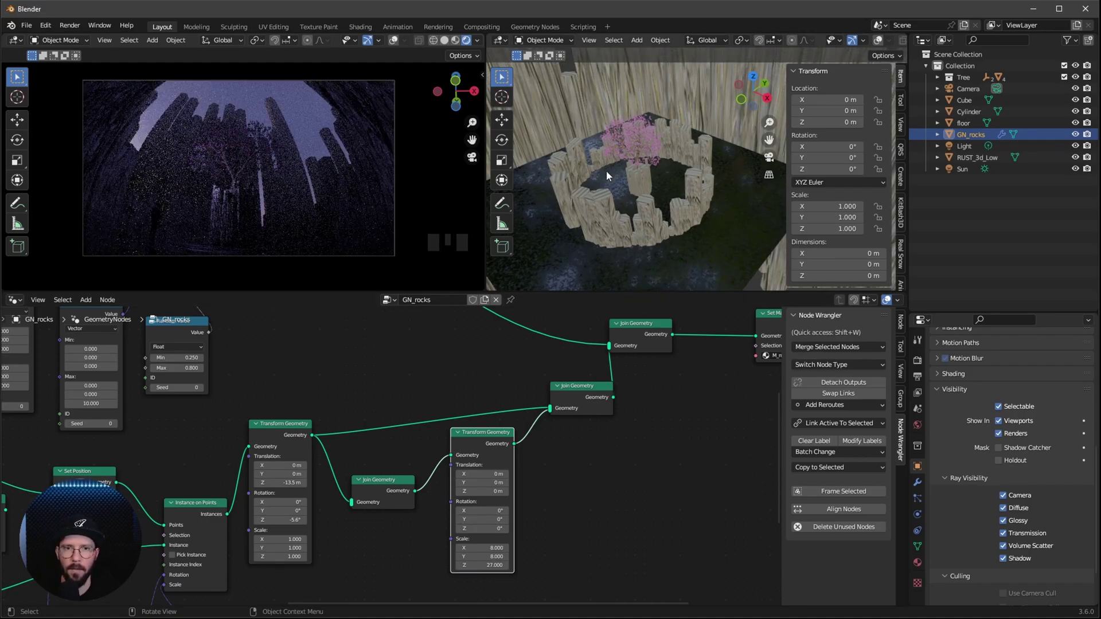
- Set the new Transform Geometry node's Y translation to 450 m and its Z rotation to -130°
left_click(477, 489)
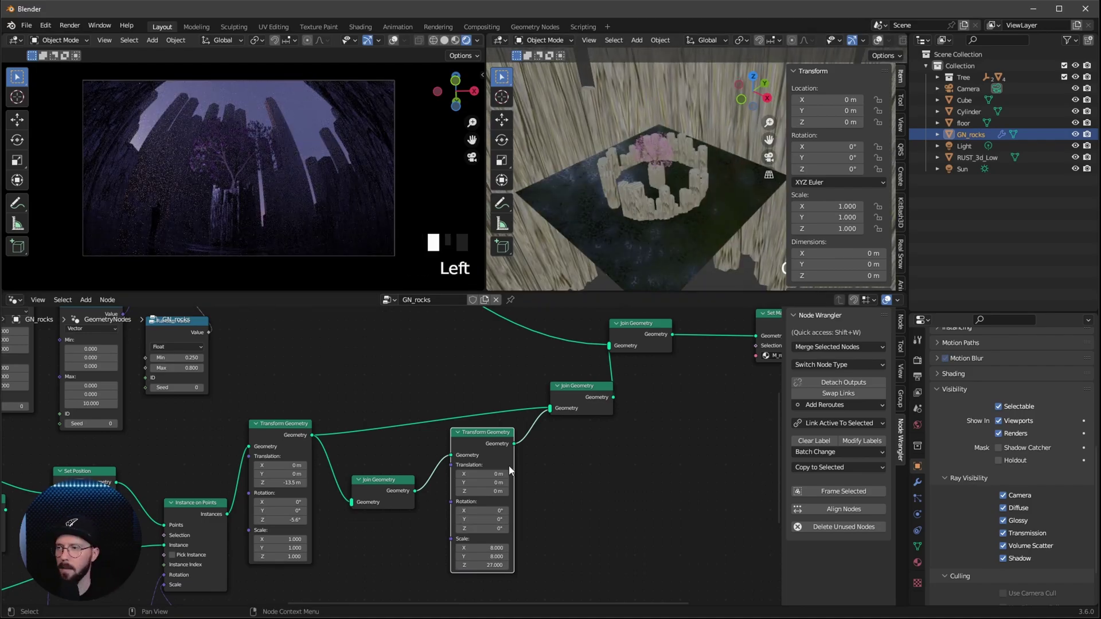
double_click(482, 482)
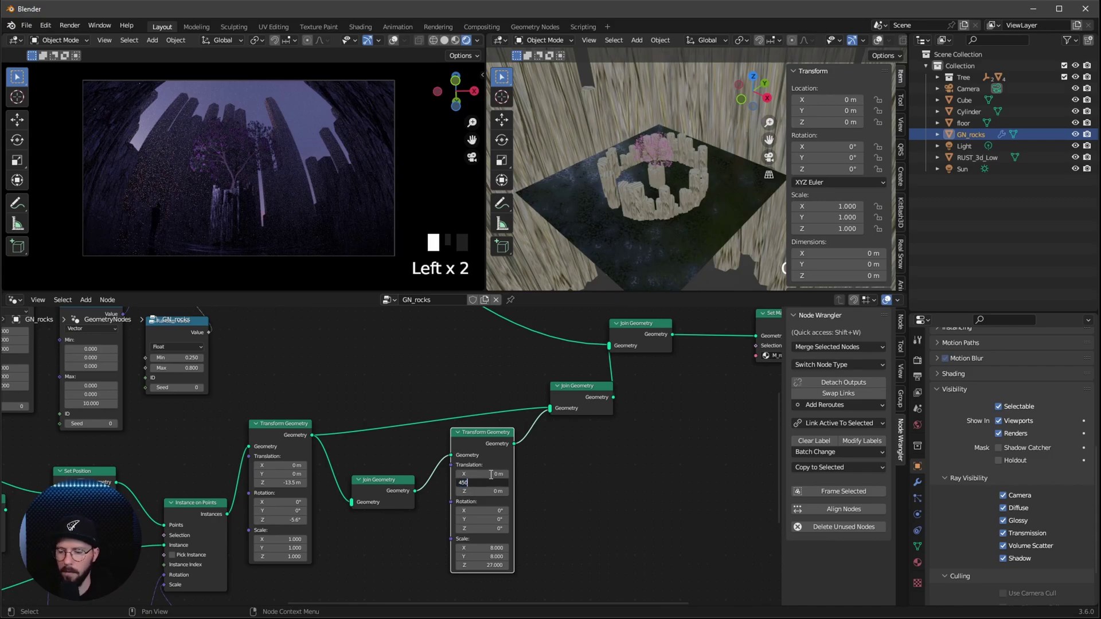
key("Return")
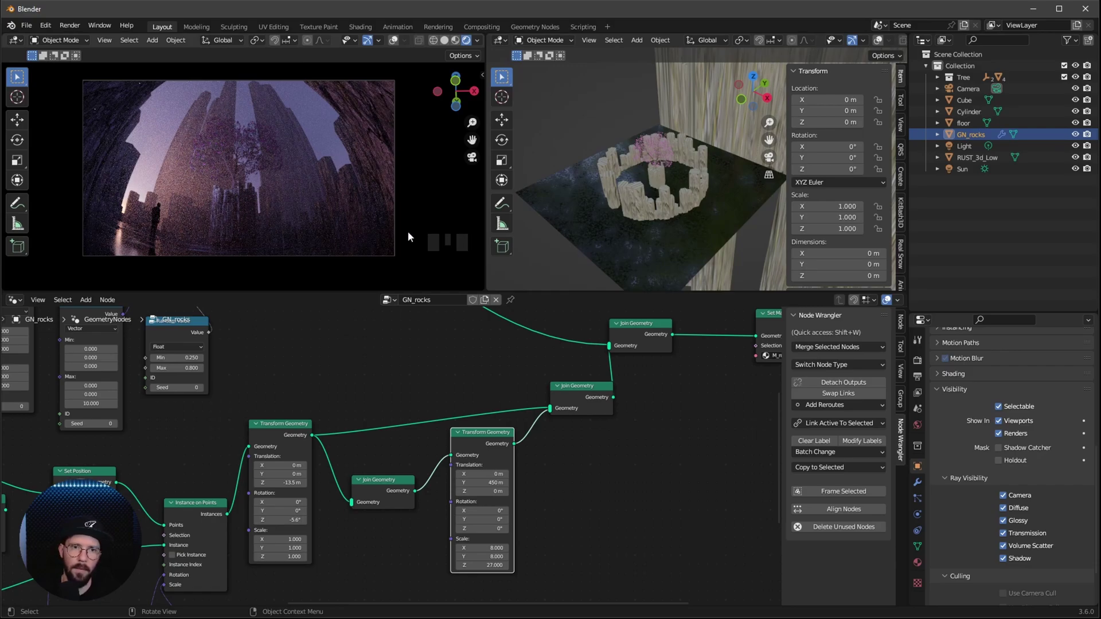
left_click(488, 529)
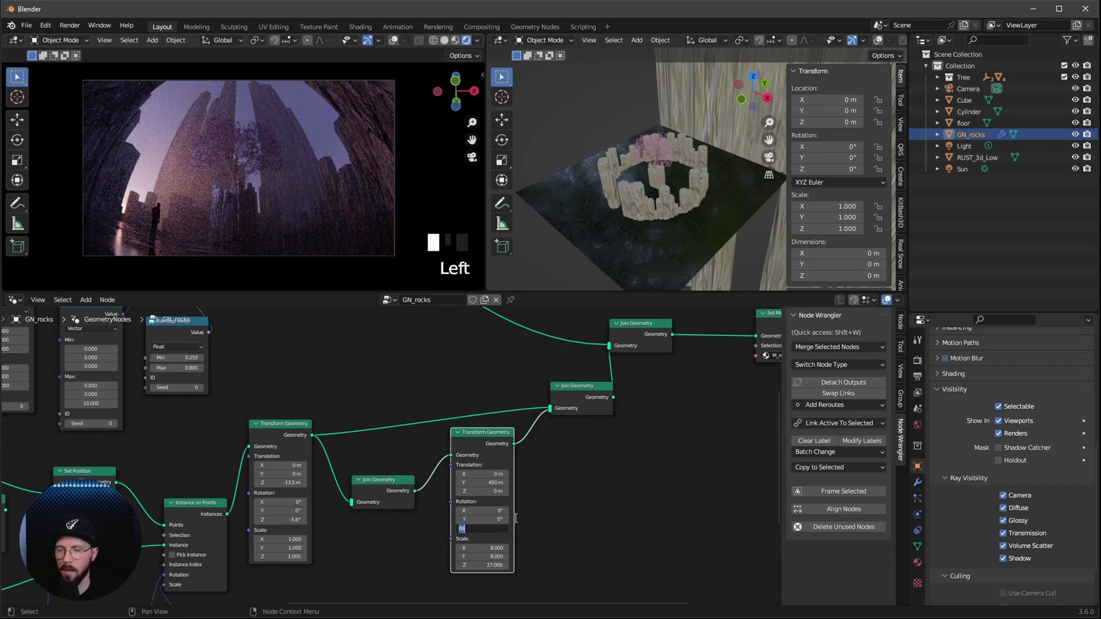
key("Return")
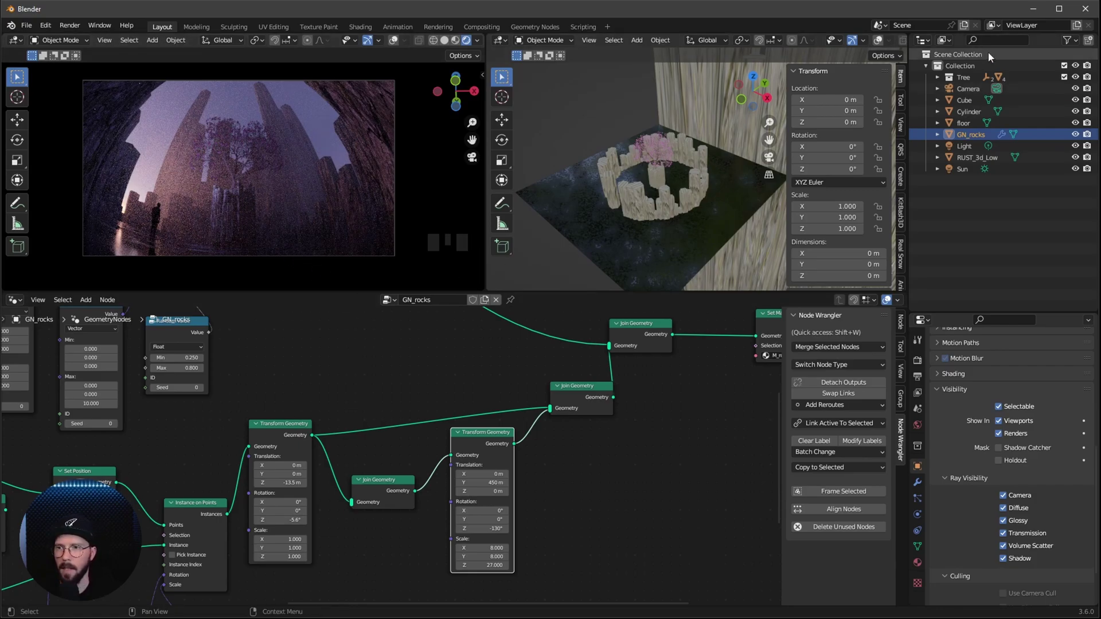
- Expand the Tree collection and its parent empty, and select the Leaf01_5 object
left_click(966, 78)
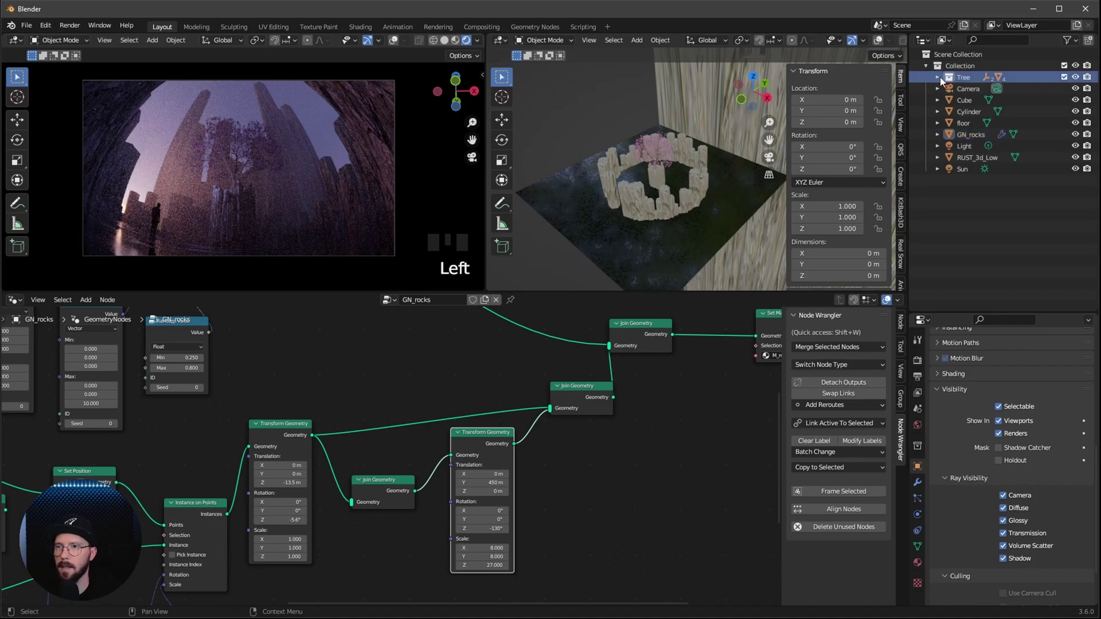
left_click(938, 77)
left_click(949, 89)
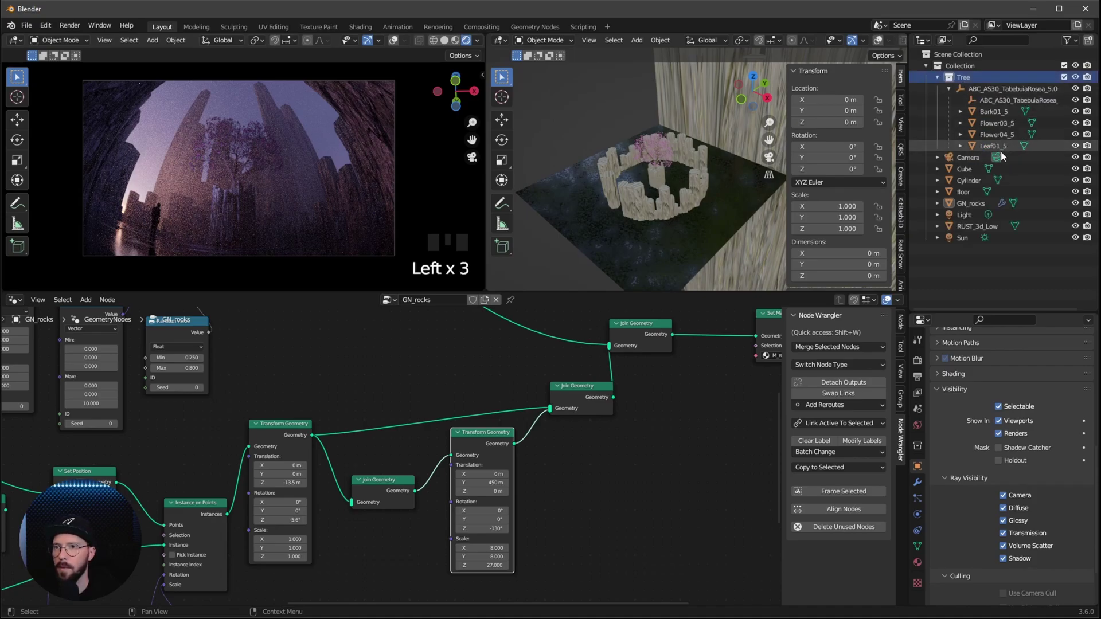
left_click(972, 147)
left_click(961, 147)
left_click(959, 147)
- Show the leaf material in the Shader Editor and set its Principled BSDF emission color to hex 9795FF
left_click_drag(14, 300, 58, 411)
middle_click_drag(104, 424, 304, 425)
left_click(305, 426)
middle_click_drag(419, 480, 527, 482)
middle_click_drag(360, 461, 444, 457)
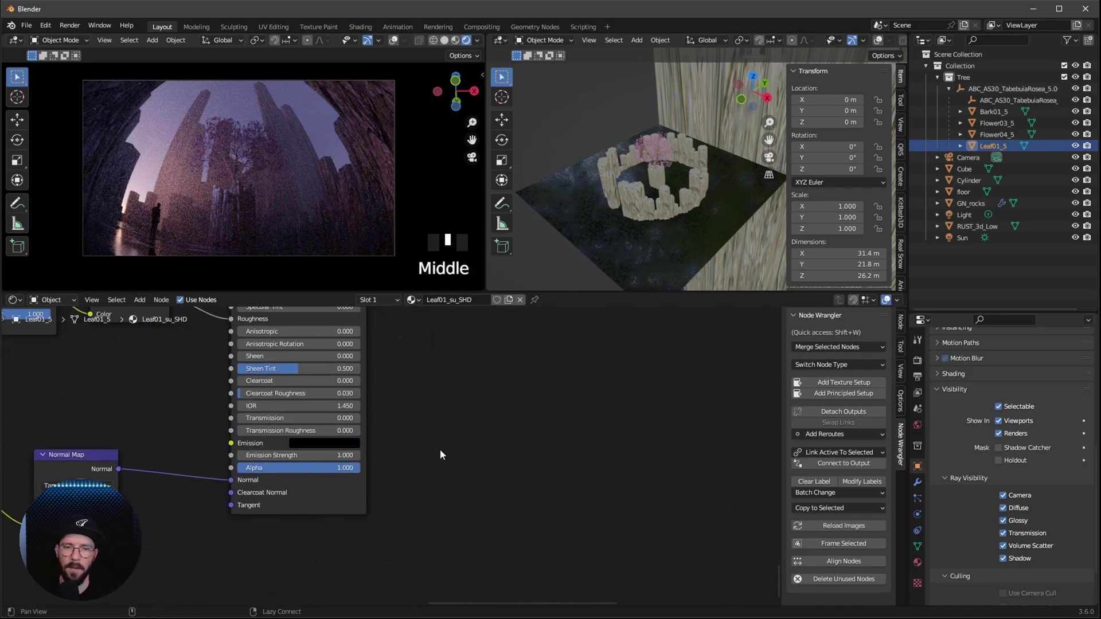
left_click(334, 442)
type("9795FF")
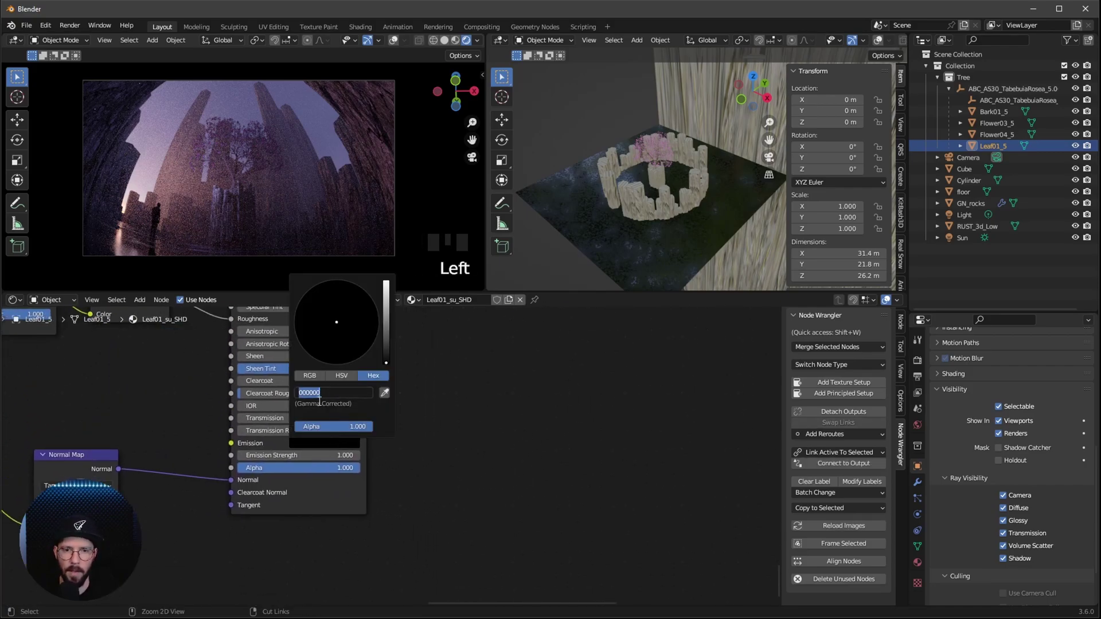
key("Return")
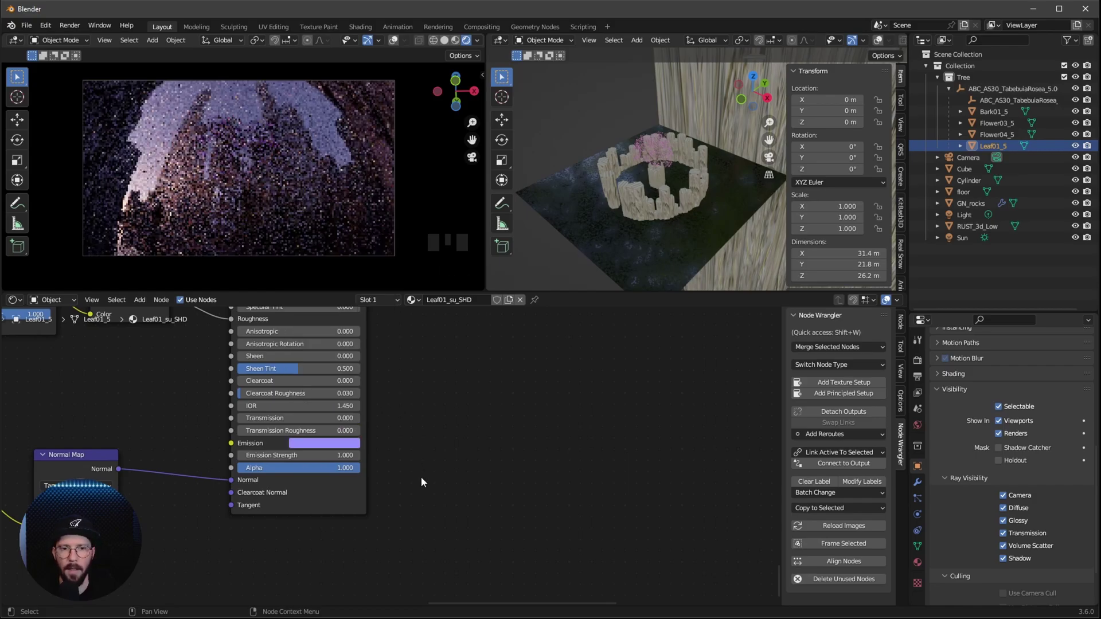
- Set the leaf material's emission strength to 20
left_click(332, 453)
type("20")
key("Return")
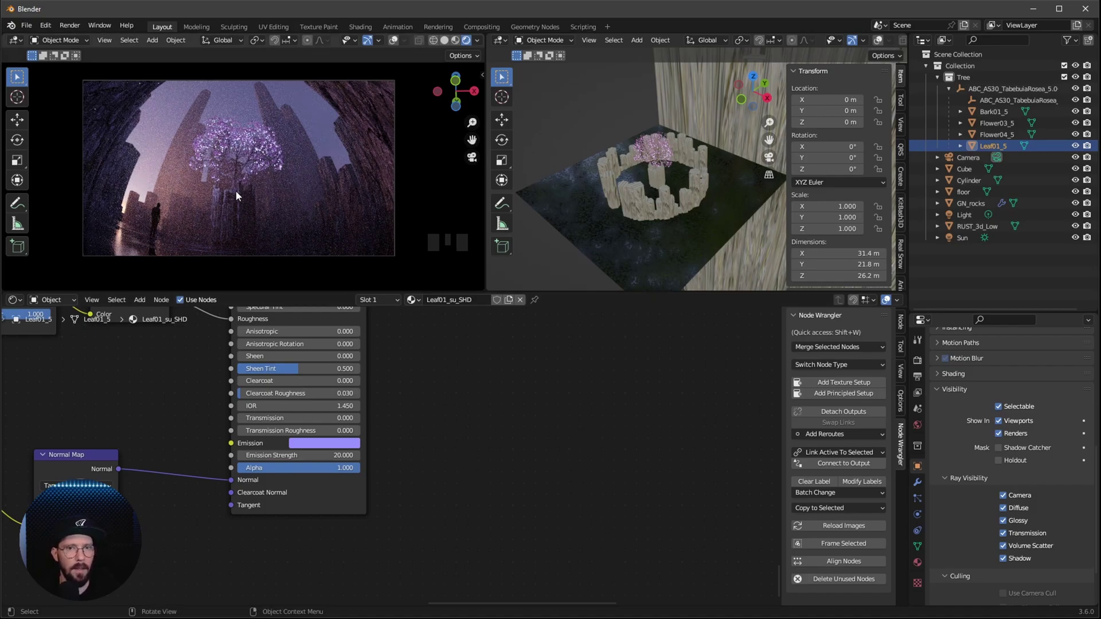
- Set the Look in the render's Color Management settings to Very High Contrast
left_click(917, 359)
middle_click_drag(998, 402, 990, 437)
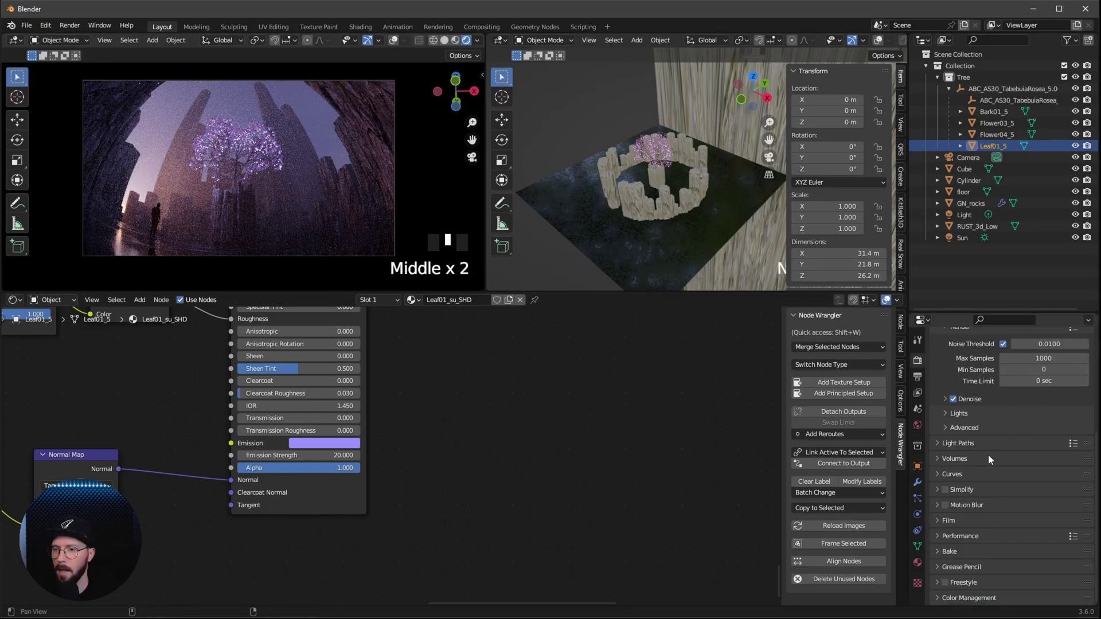
left_click(933, 599)
middle_click_drag(952, 599, 1006, 554)
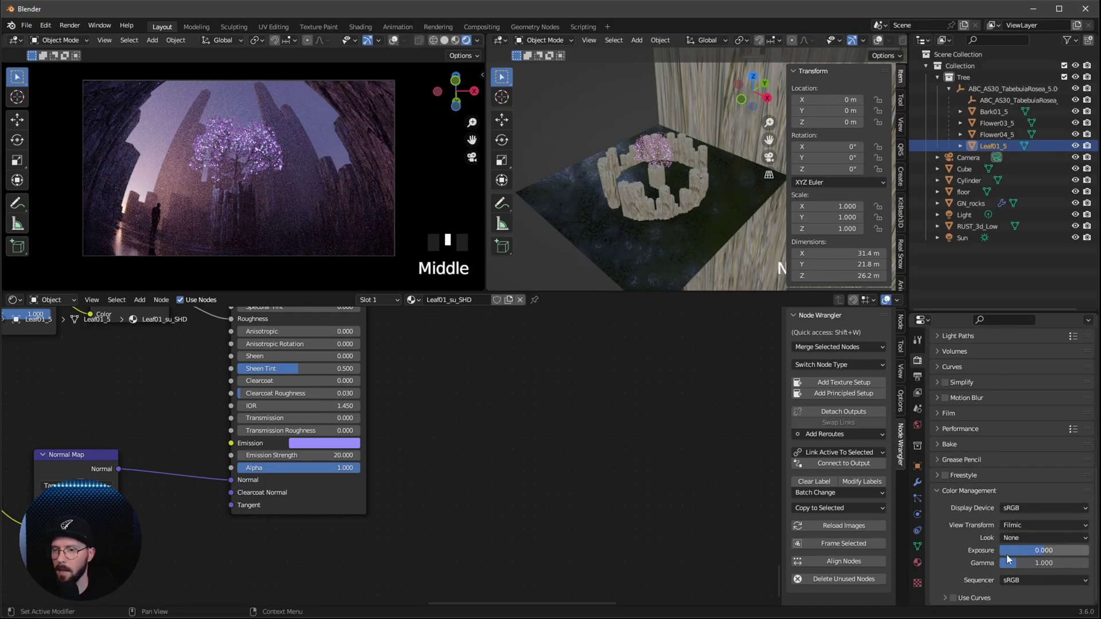
left_click(1026, 538)
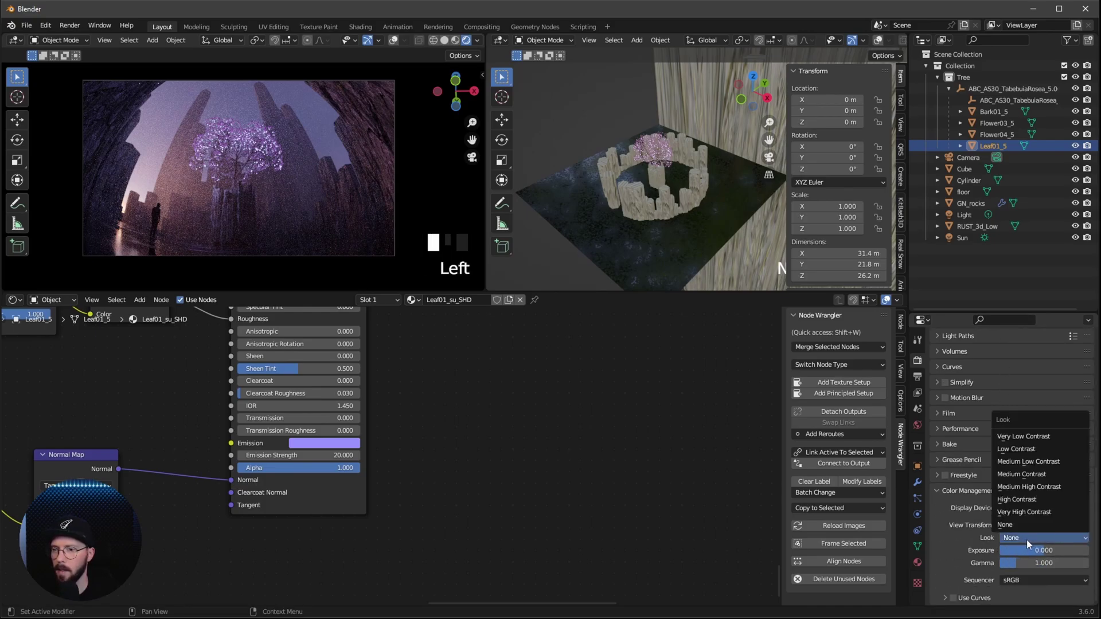
left_click(1042, 513)
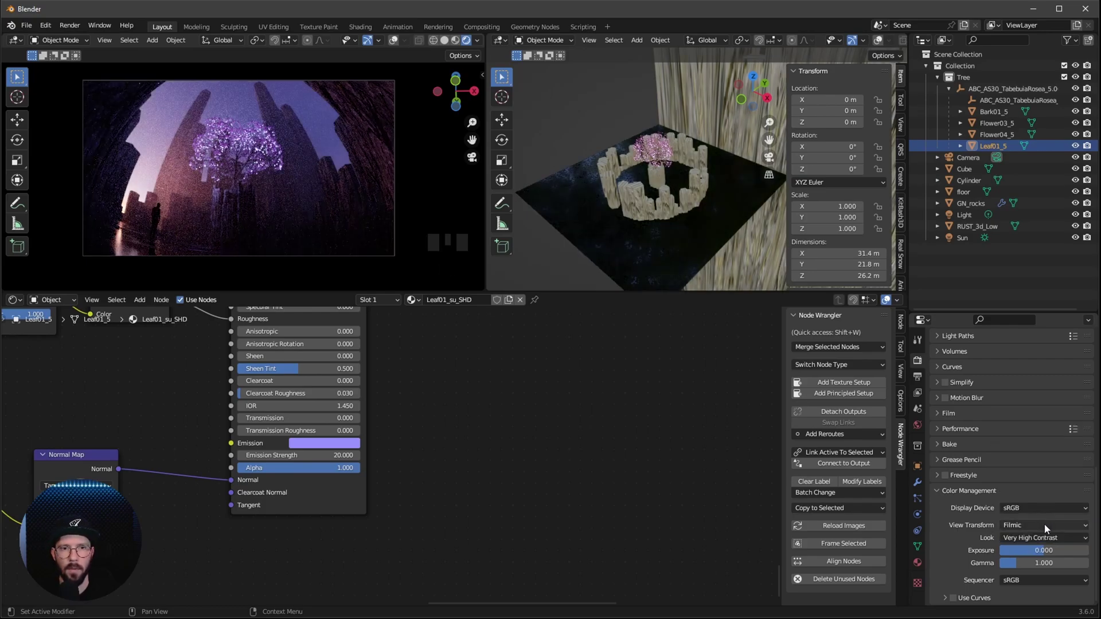